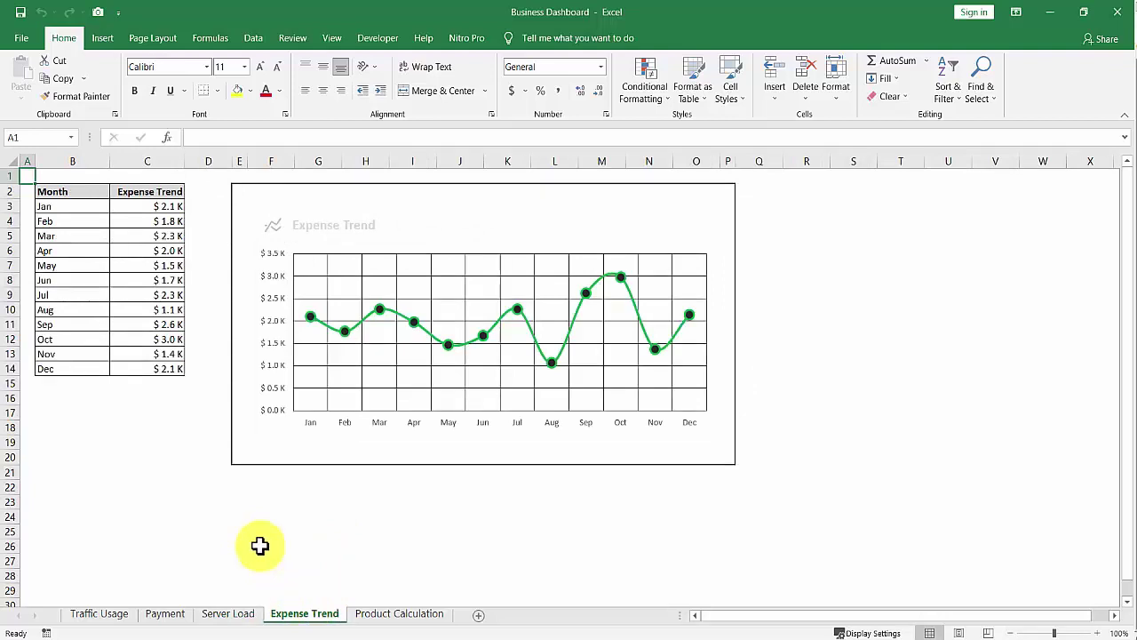
Step: View the Product Calculation sheet, and inspect the profile picture, name, job title and Dashboard heading boxes on the PowerPoint slide
click(404, 614)
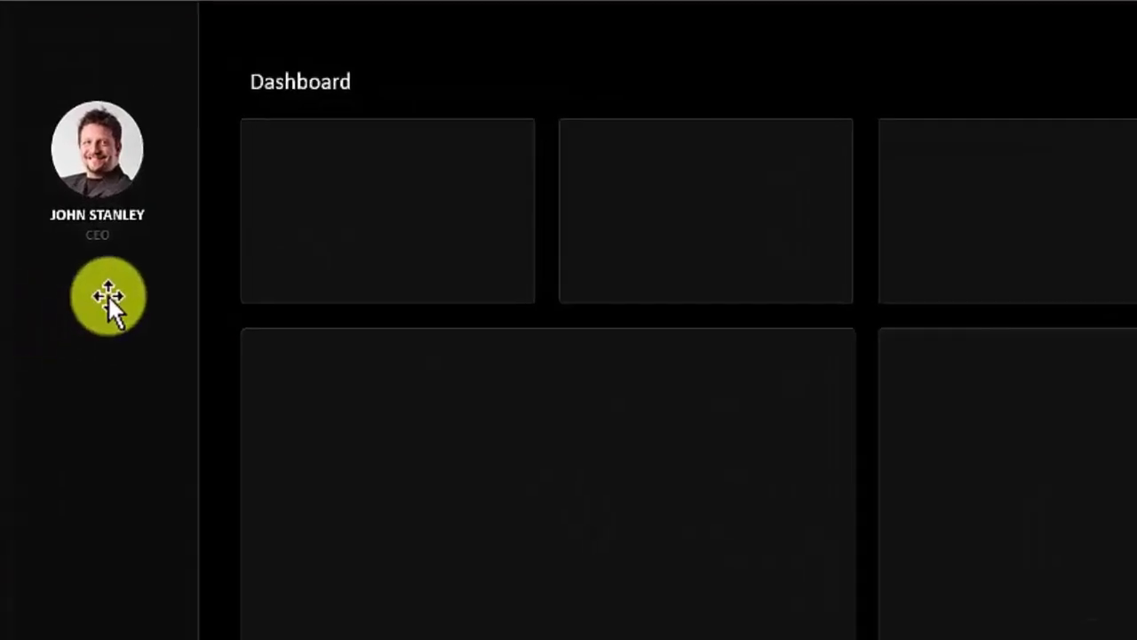
click(87, 155)
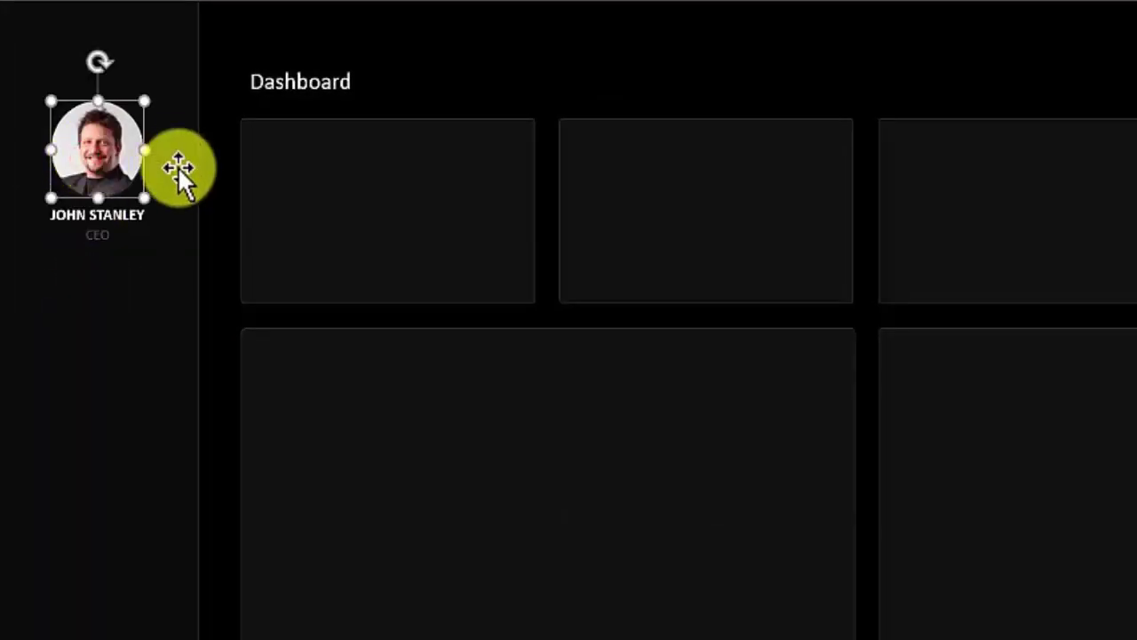
click(130, 221)
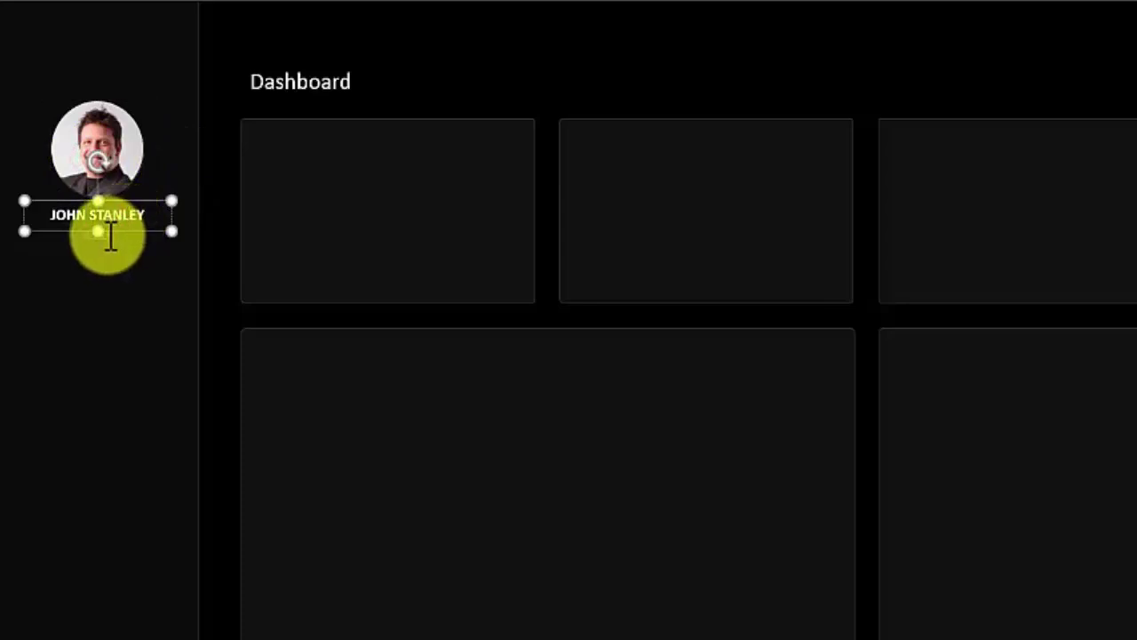
drag(108, 232, 107, 245)
text(CEO)
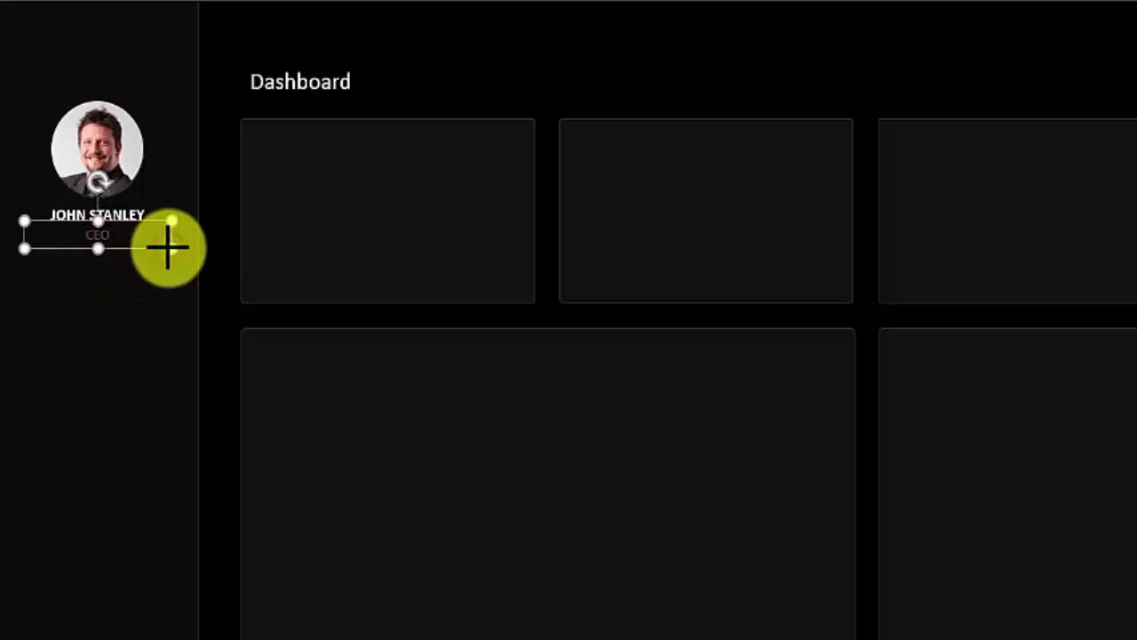
click(311, 82)
click(597, 100)
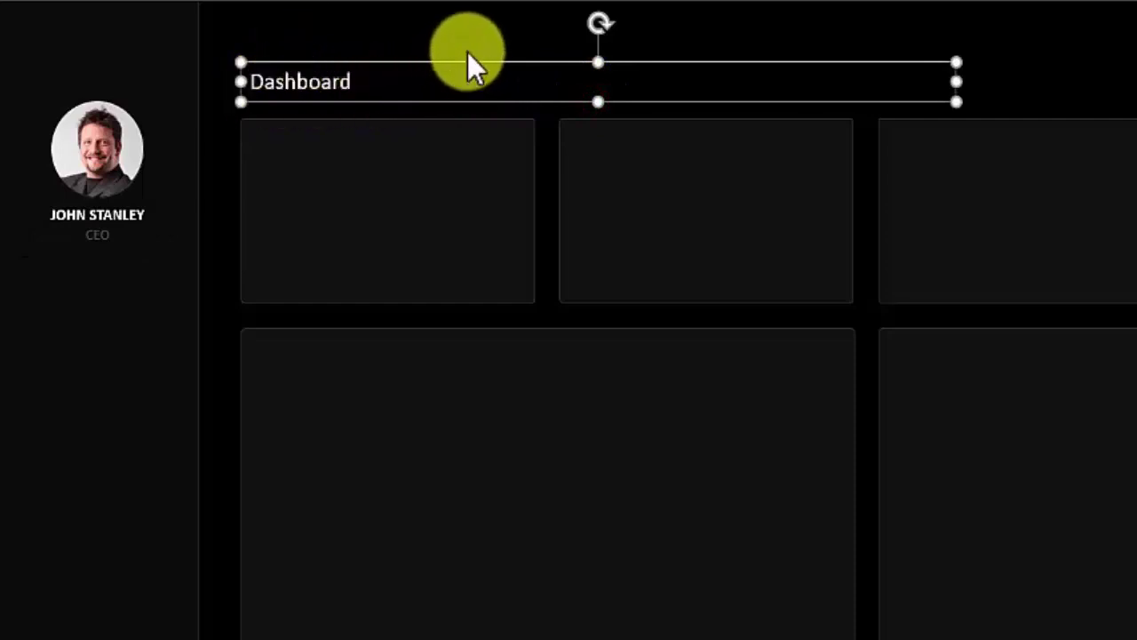
Step: Inspect the three small and two large placeholder panels on the dashboard slide
click(531, 125)
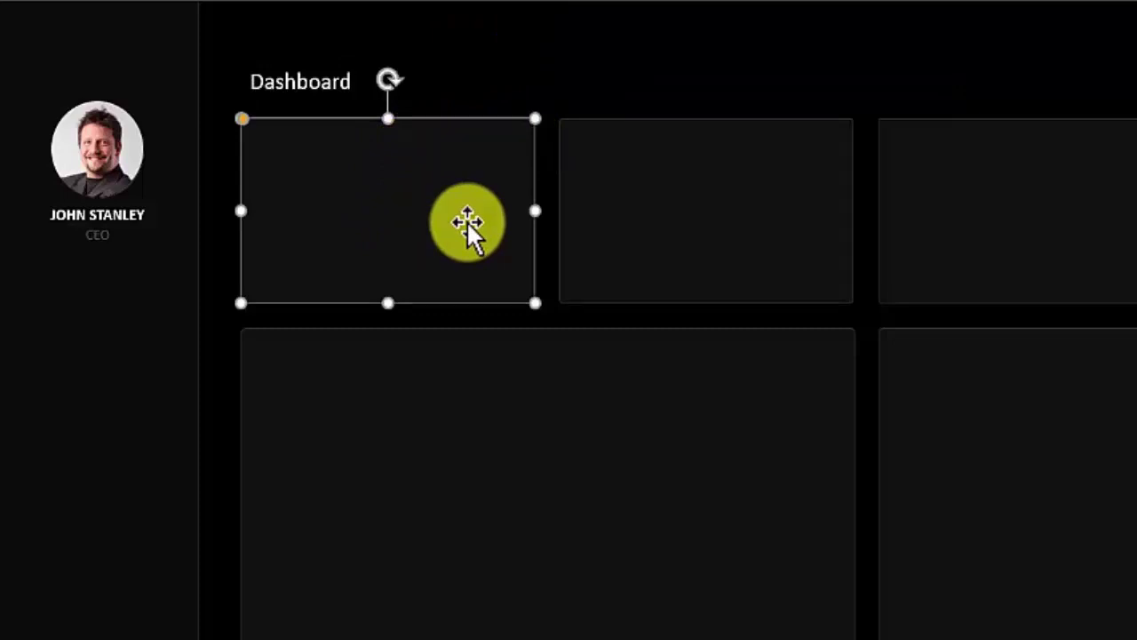
click(821, 121)
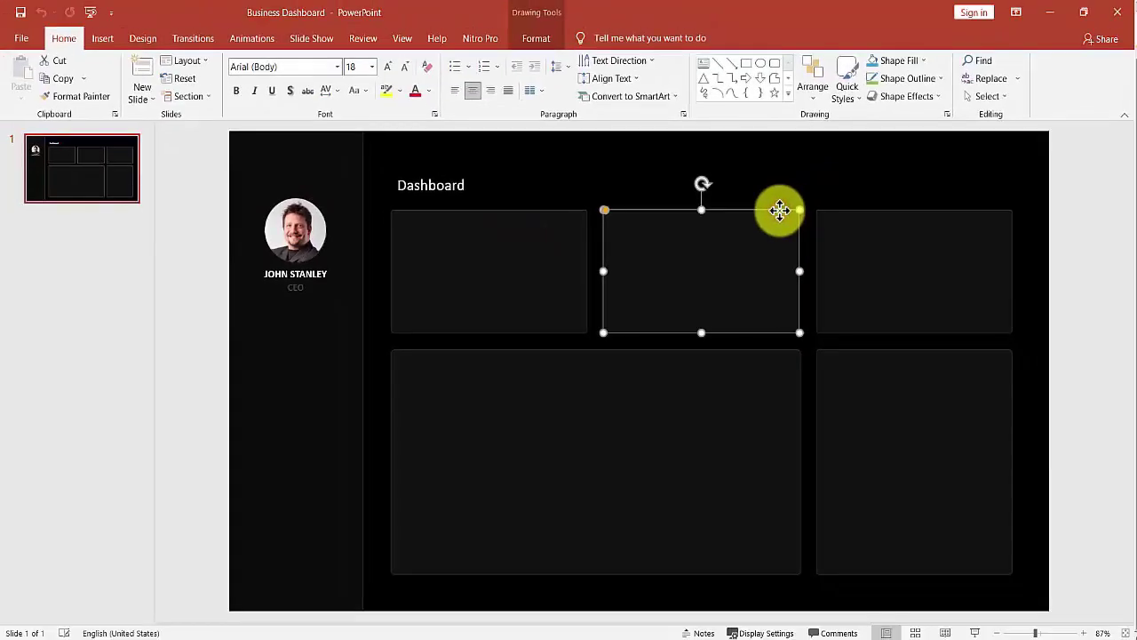
click(937, 213)
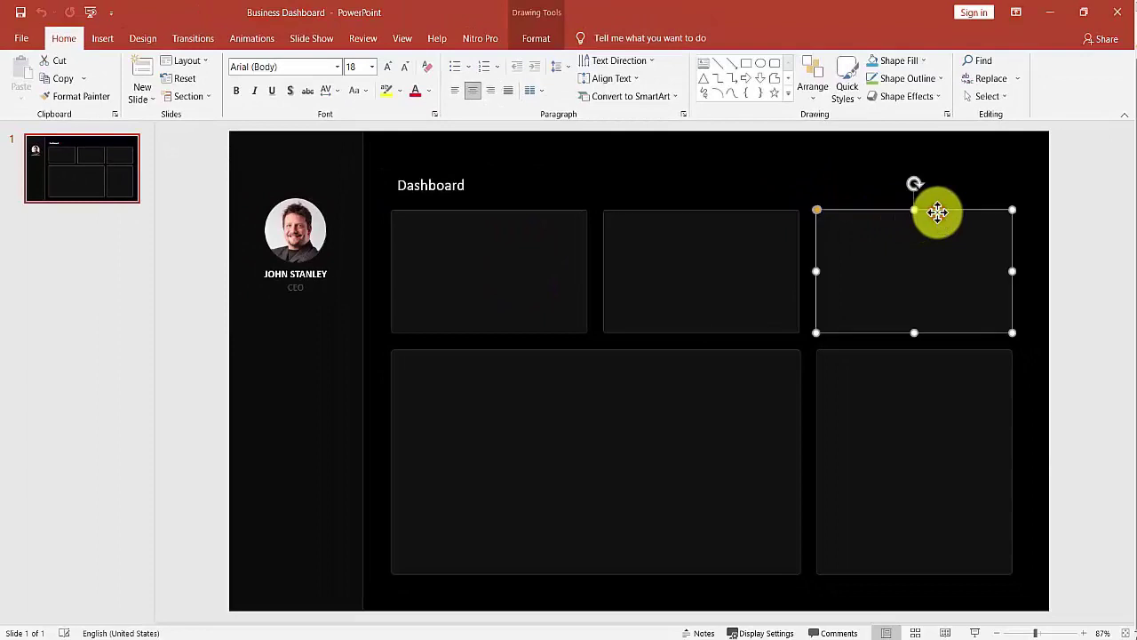
click(768, 352)
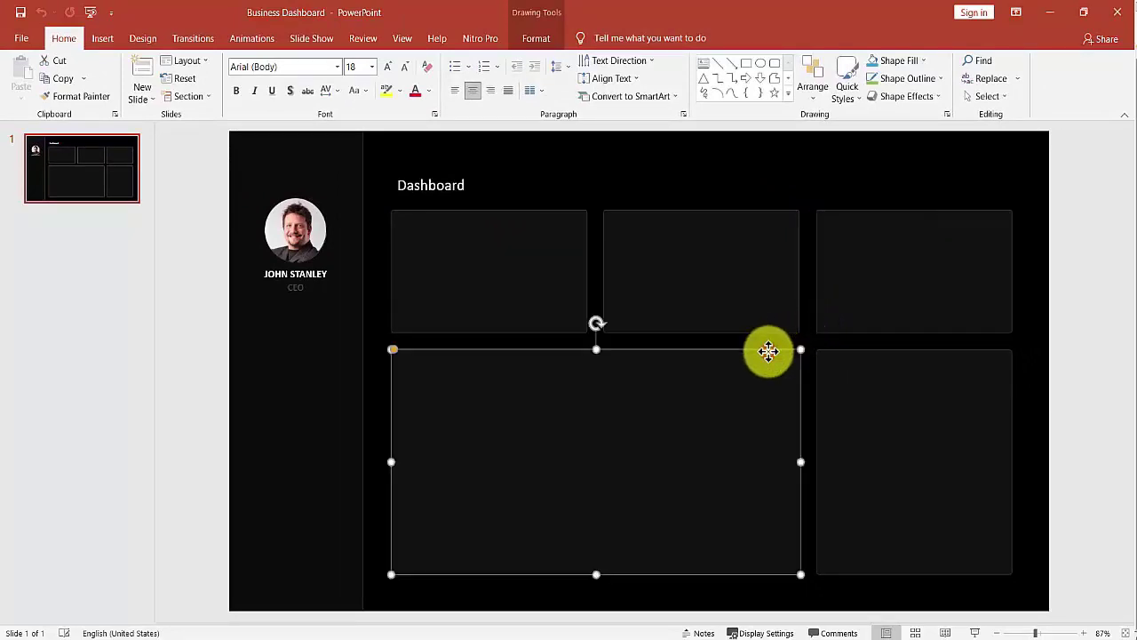
click(864, 353)
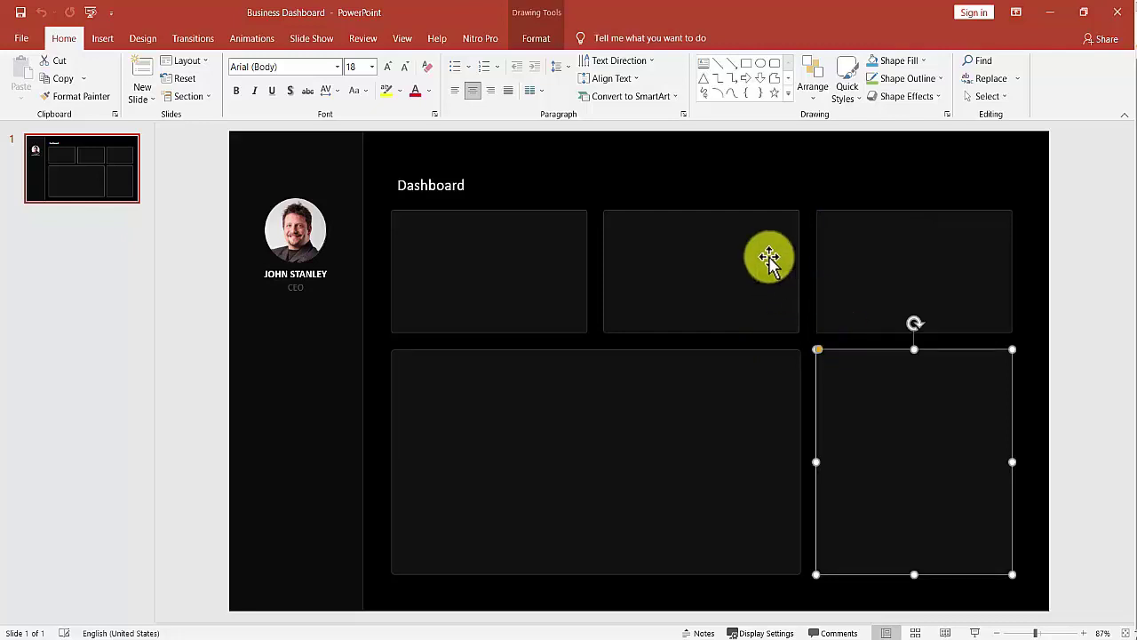
click(846, 140)
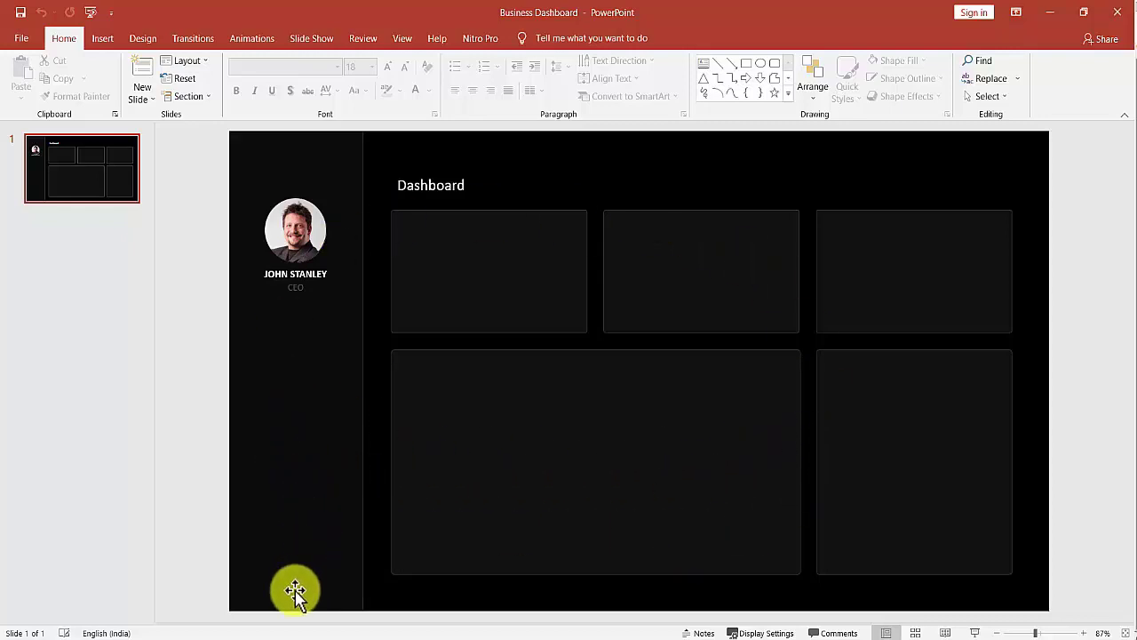
Step: Switch to the Excel workbook and select the Traffic Usage data table in B2:D5
key(alt+Tab)
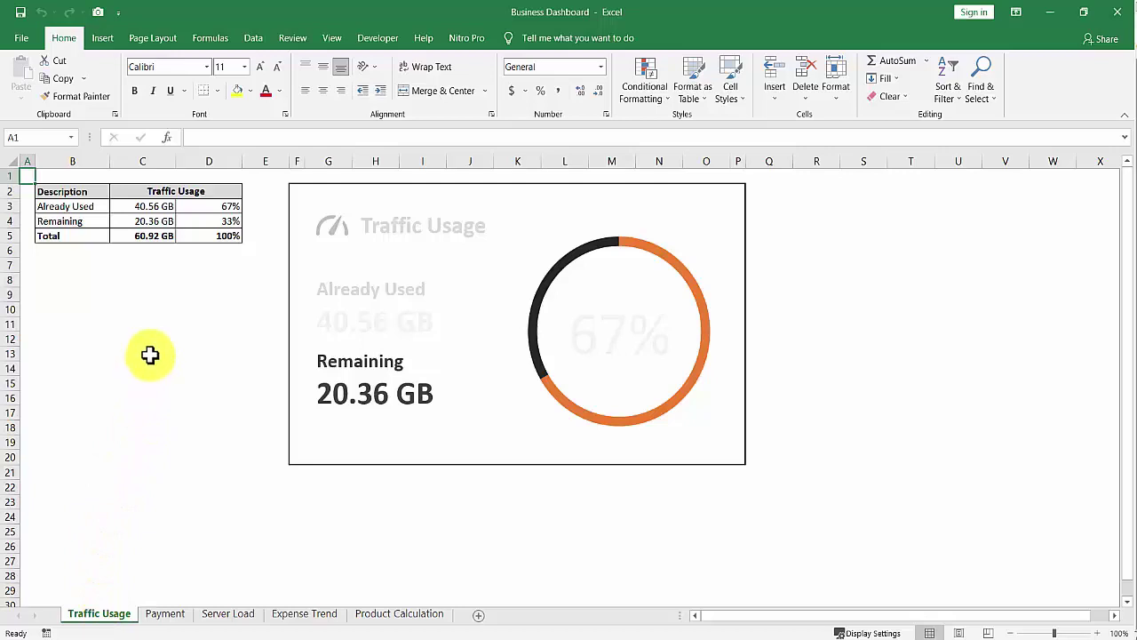
drag(67, 191, 228, 233)
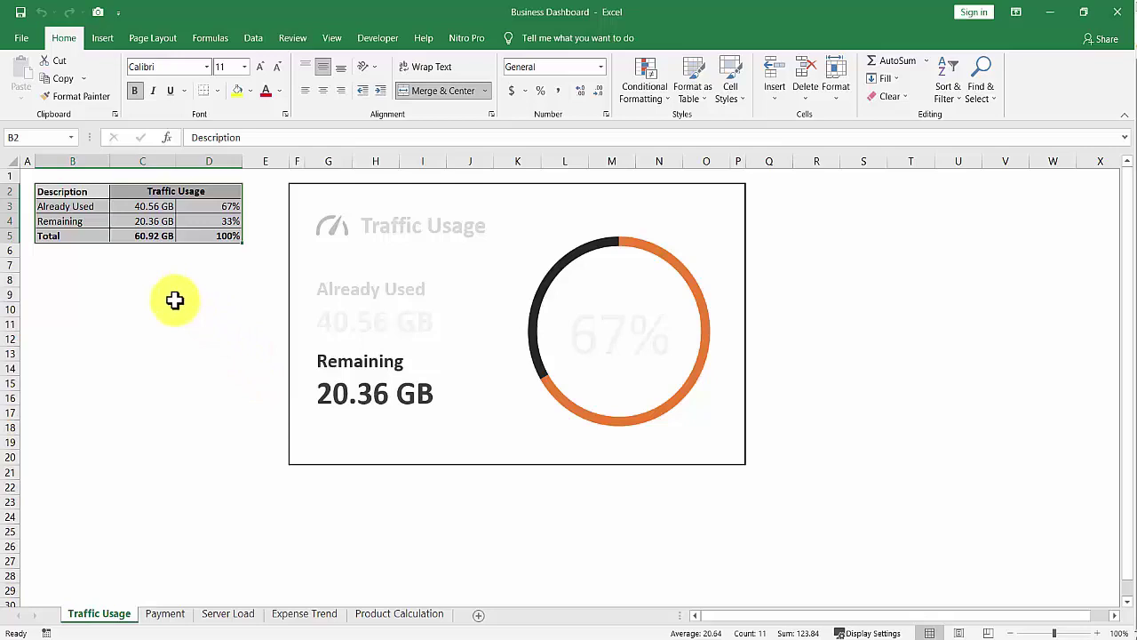
Step: Select the cell range G3:O19 behind the Traffic Usage infographic to check its extent, and clear the selection
click(310, 197)
key(shift+Down)
key(shift+Down)
key(shift+Down)
key(shift+Down)
key(shift+Down)
key(shift+Down)
key(shift+Down)
key(shift+Down)
key(shift+Down)
key(shift+Down)
key(shift+Down)
key(shift+Down)
key(shift+Down)
key(shift+Down)
key(shift+Down)
key(shift+Down)
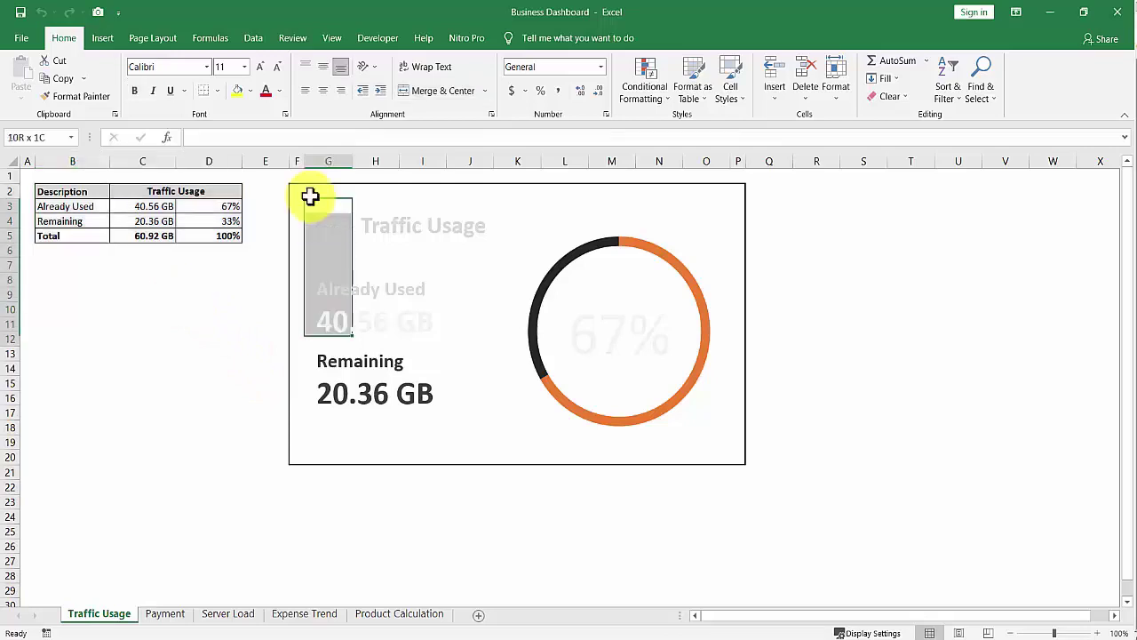
key(shift+Right)
key(shift+Right)
key(shift+Right)
key(shift+Right)
key(shift+Right)
key(shift+Right)
key(shift+Right)
key(shift+Right)
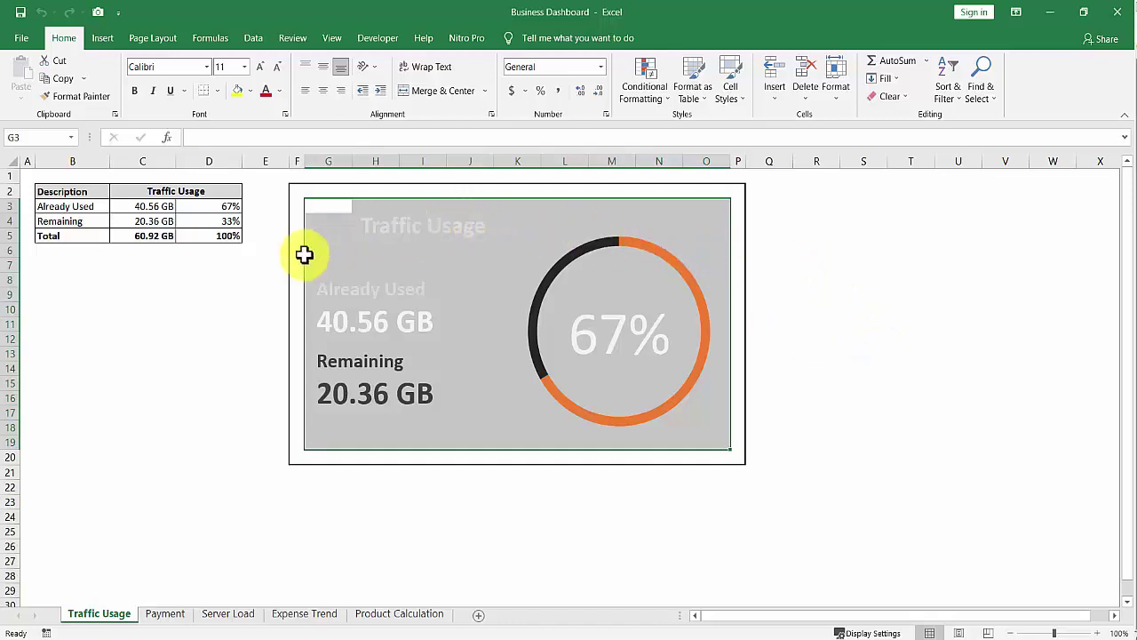
click(229, 274)
Step: Inspect the infographic's gauge icon, its title box and the cell links of the Already Used and Remaining labels
click(326, 228)
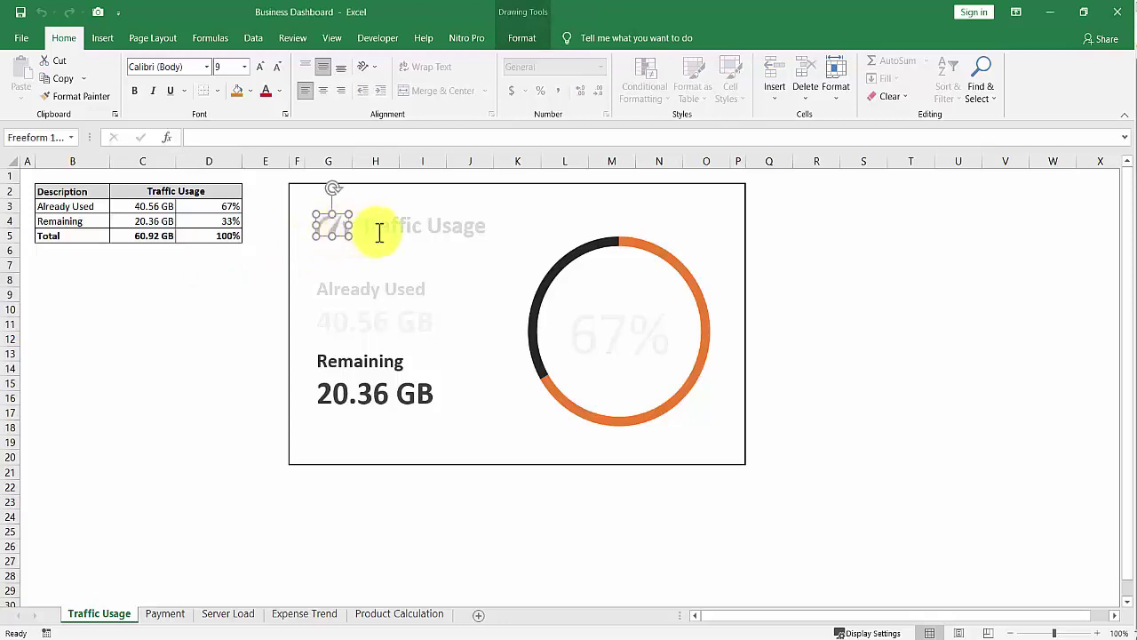
click(423, 228)
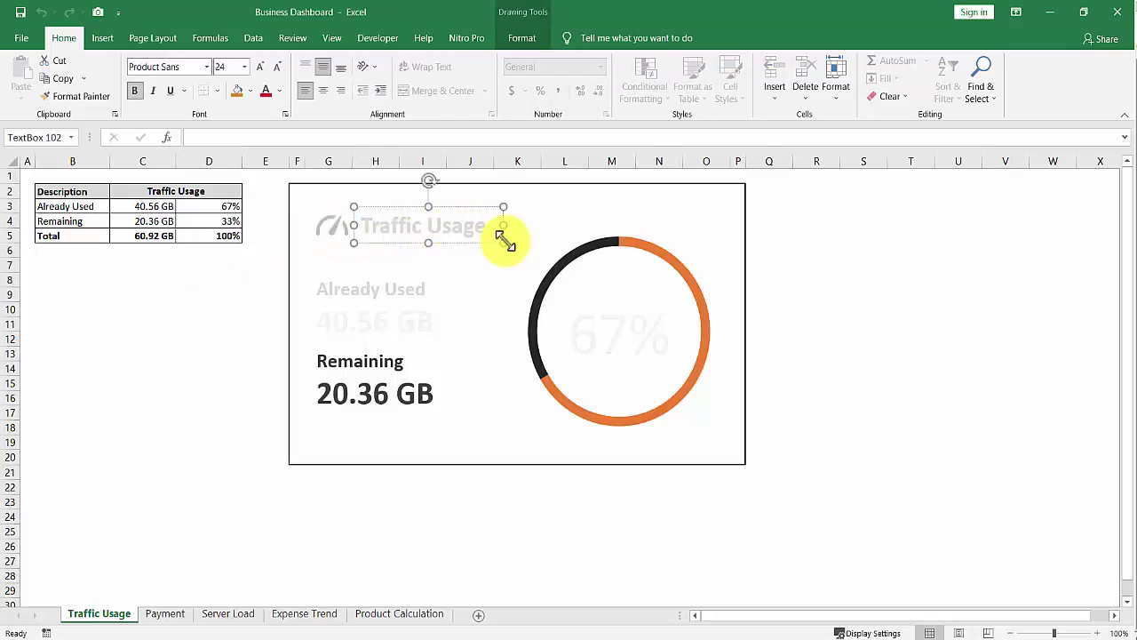
click(504, 238)
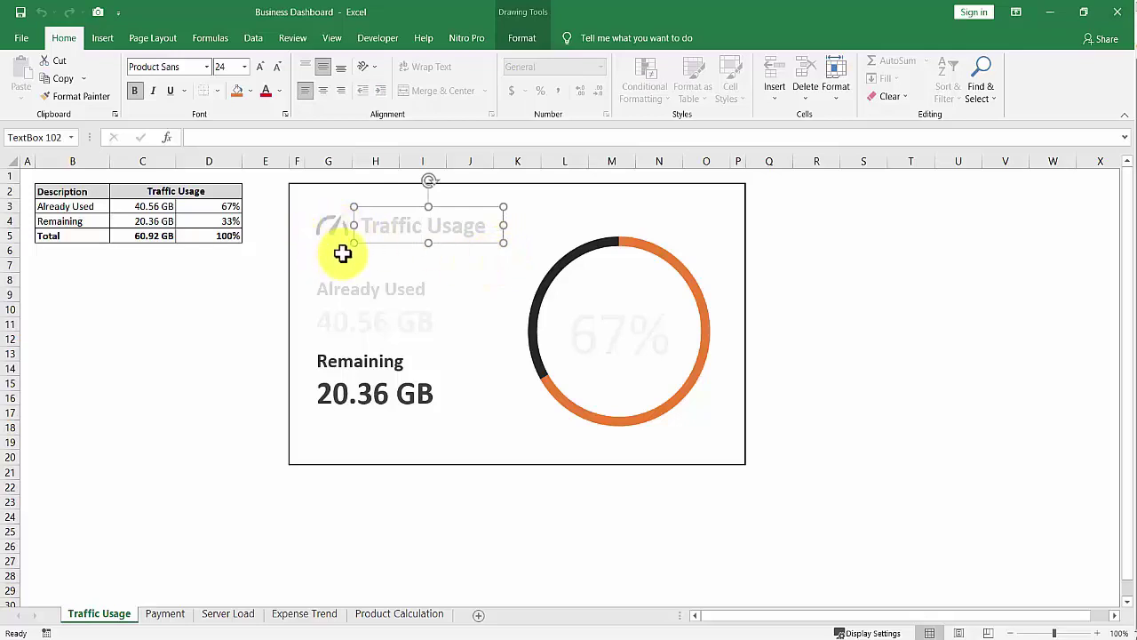
click(390, 287)
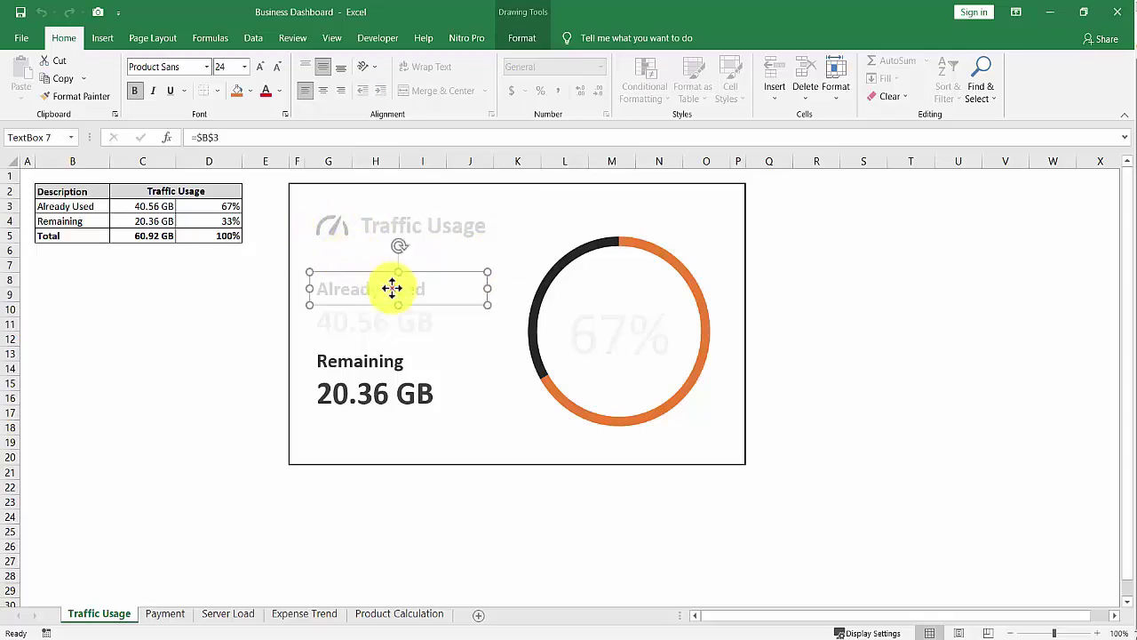
click(366, 360)
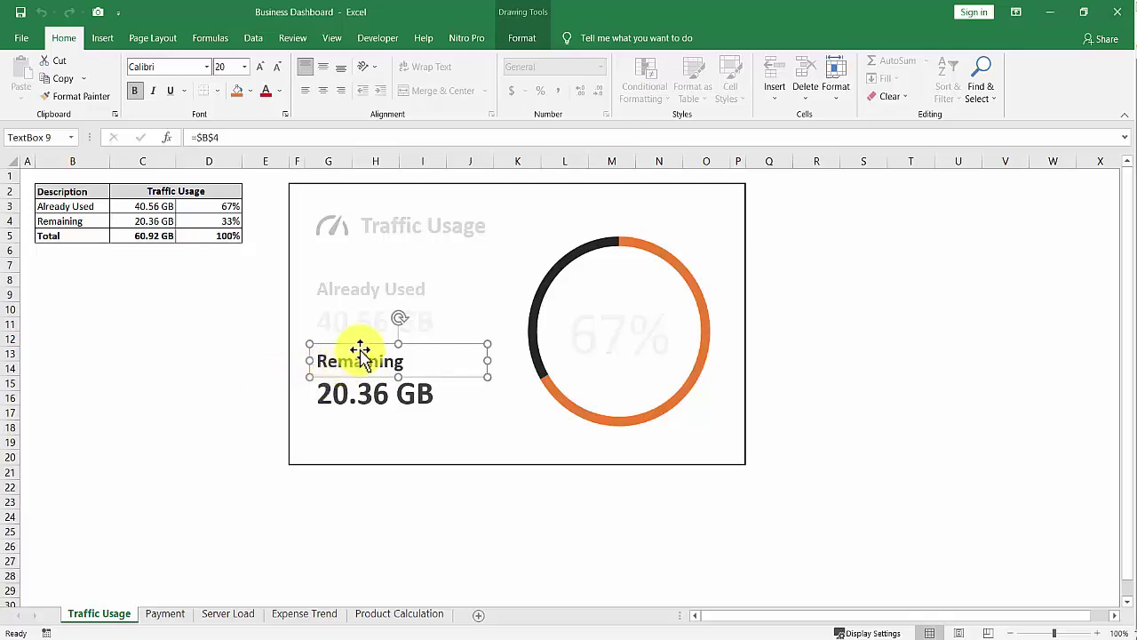
Step: Examine the formula linking the Already Used value text box to its data table cell
click(369, 324)
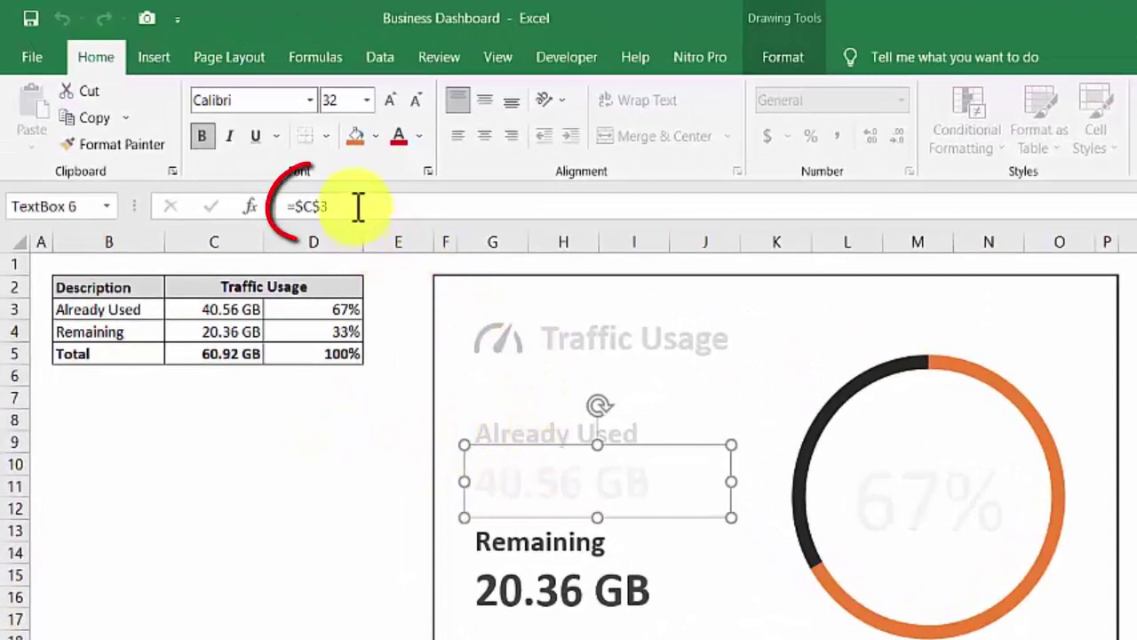
click(306, 178)
drag(349, 203, 254, 198)
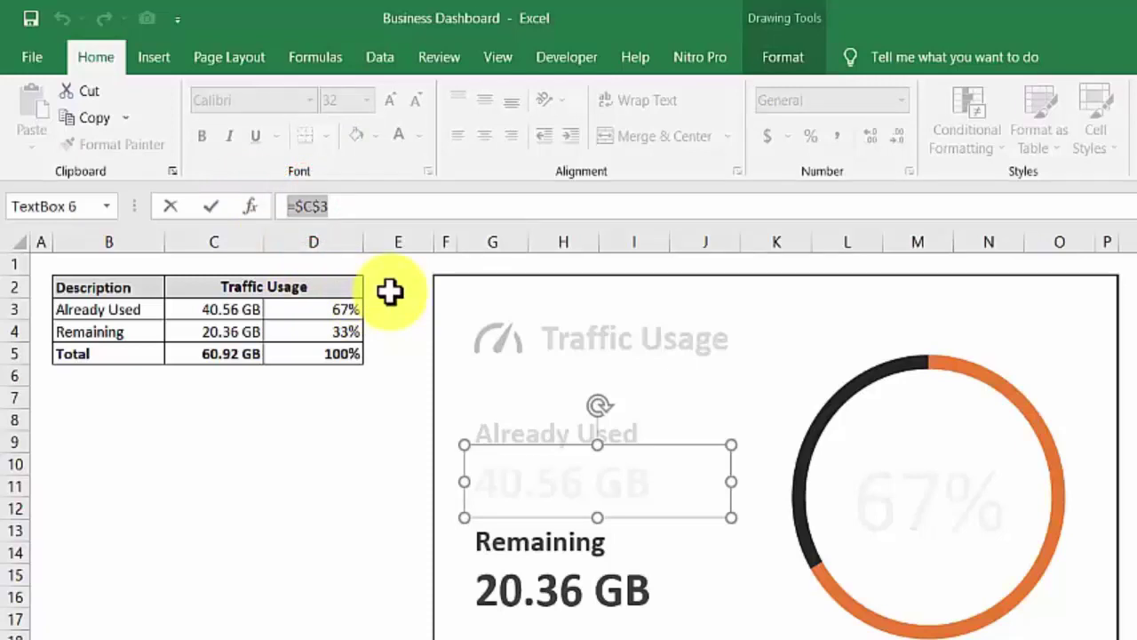
click(360, 206)
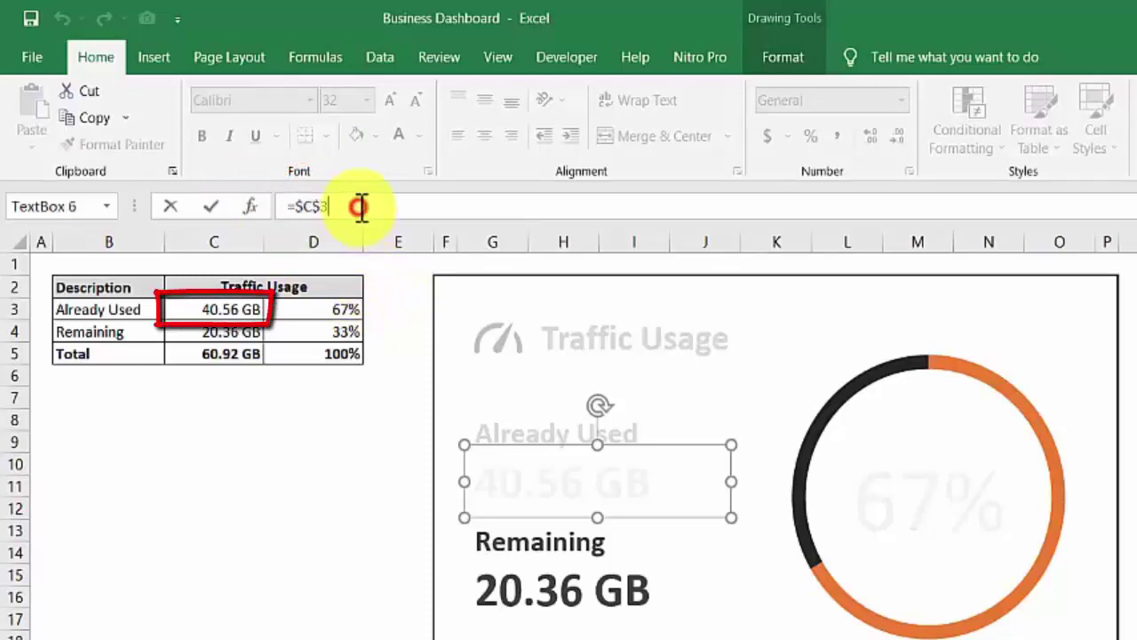
click(267, 303)
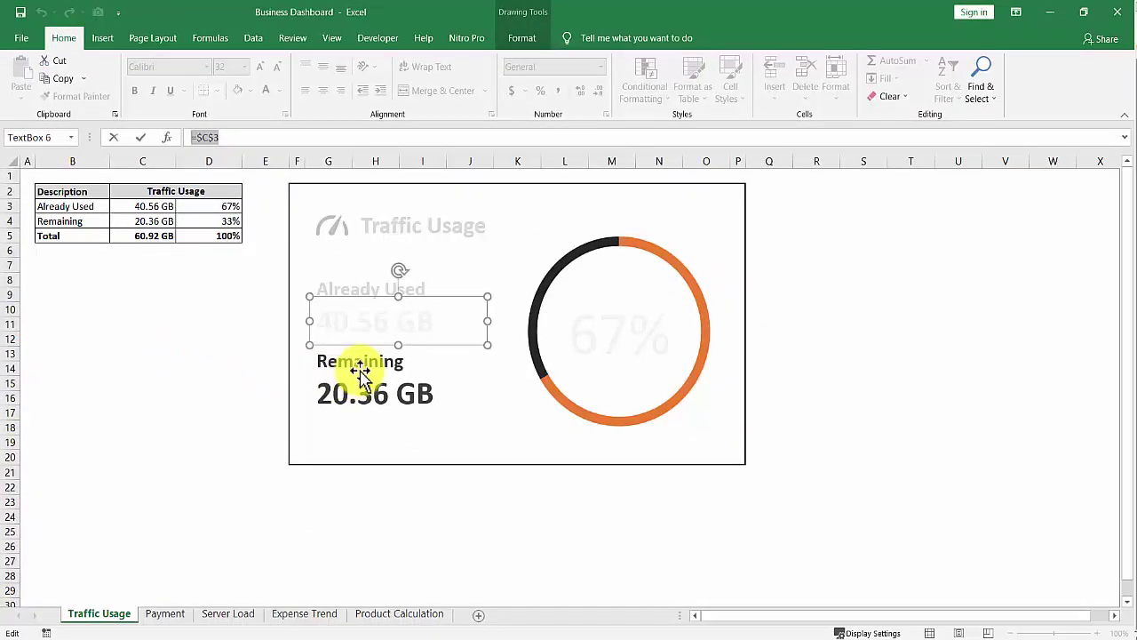
Step: Examine the formula linking the Remaining value text box to its data table cell
click(370, 396)
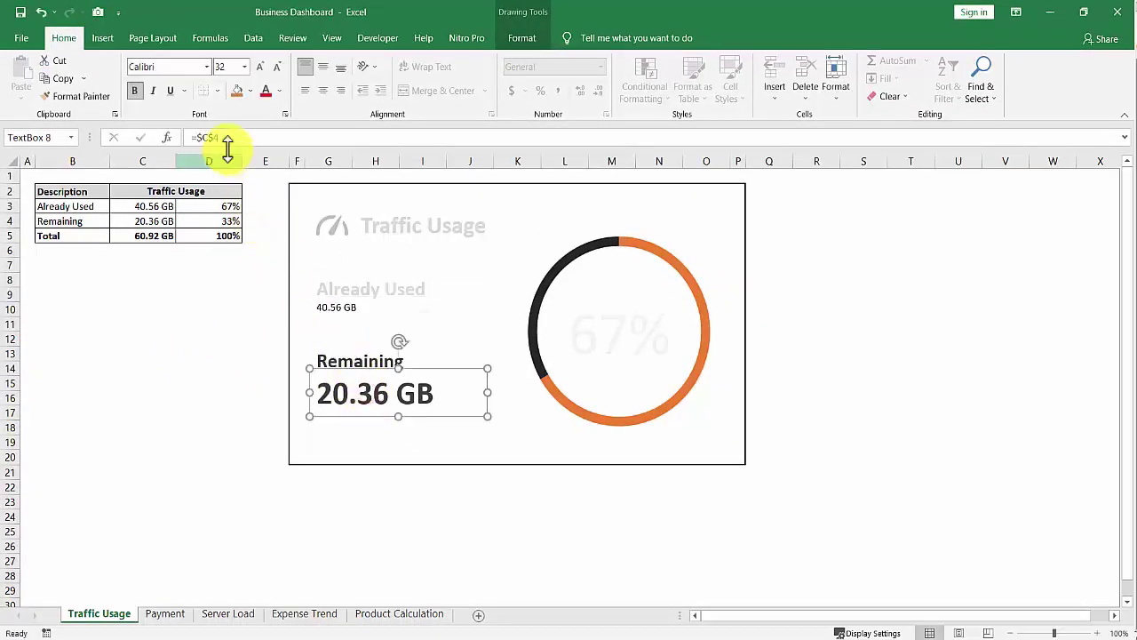
drag(223, 137, 162, 137)
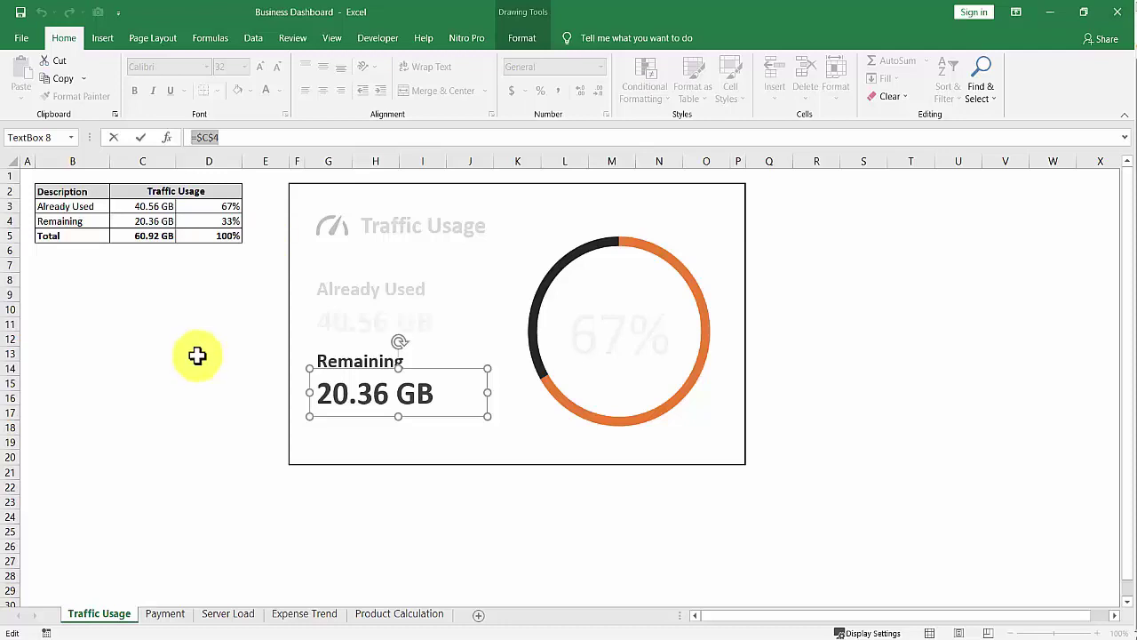
click(203, 309)
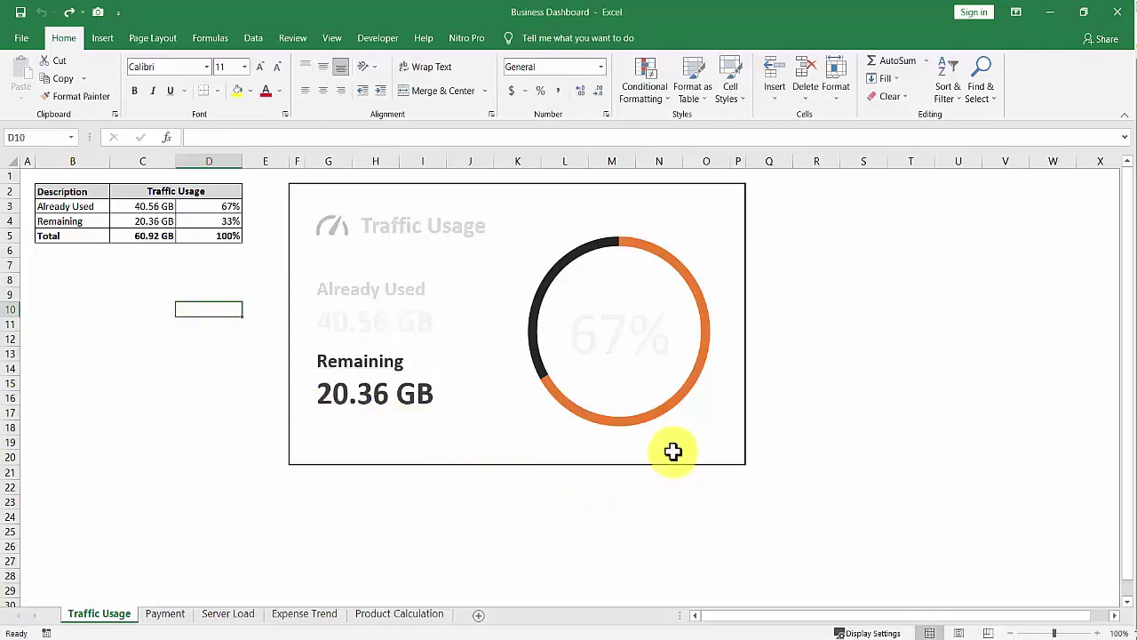
Step: Inspect the doughnut chart's source data range in the Traffic Usage table
click(628, 423)
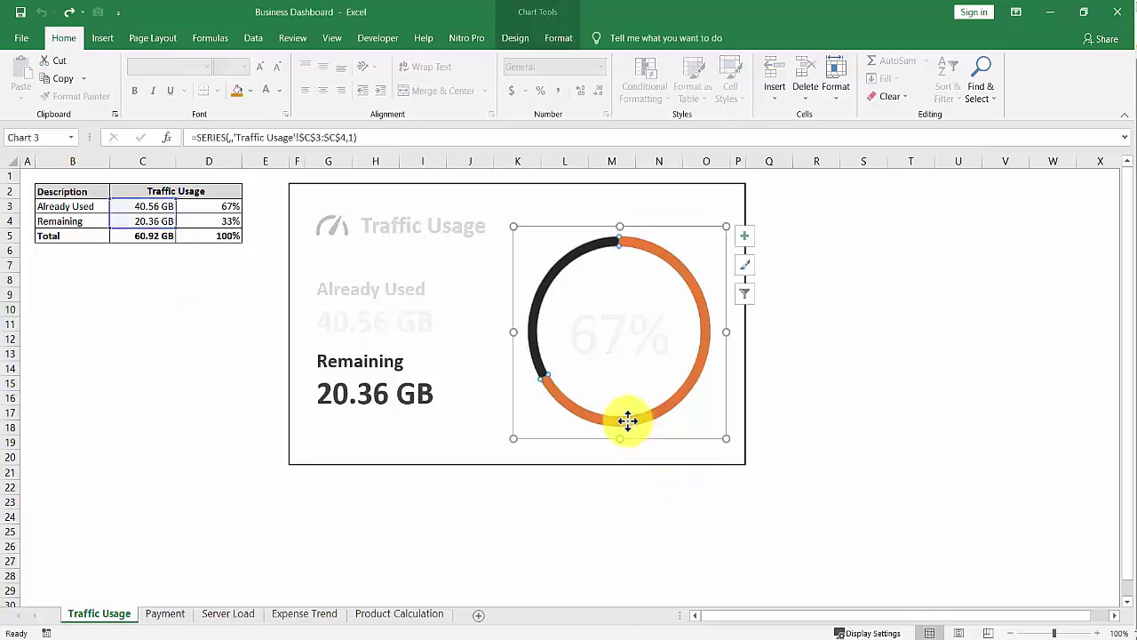
click(620, 439)
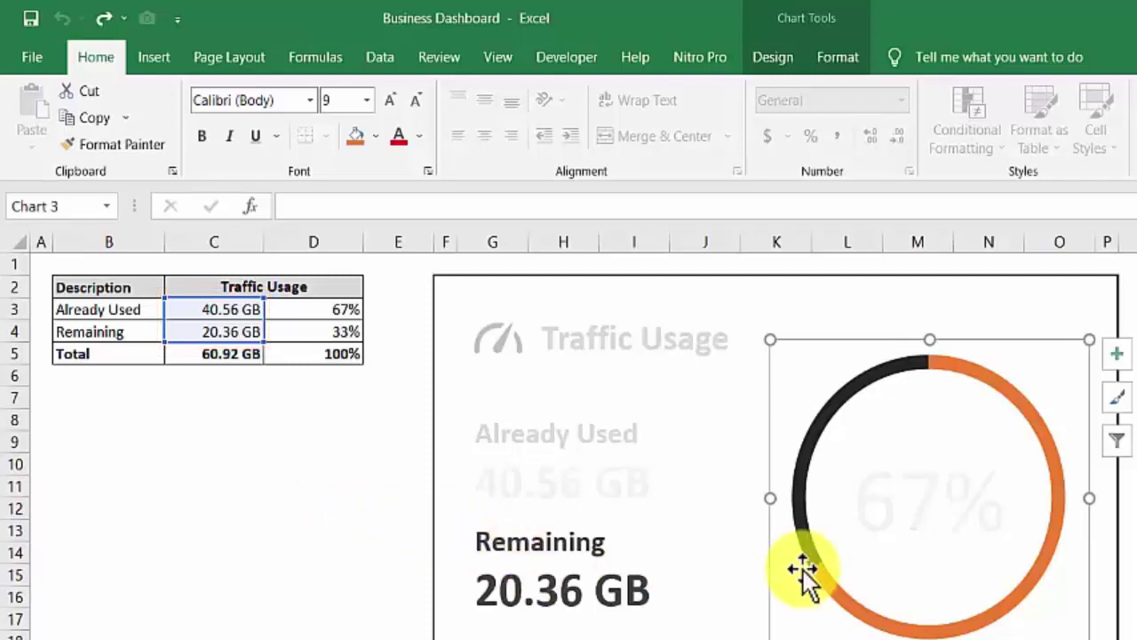
click(1102, 567)
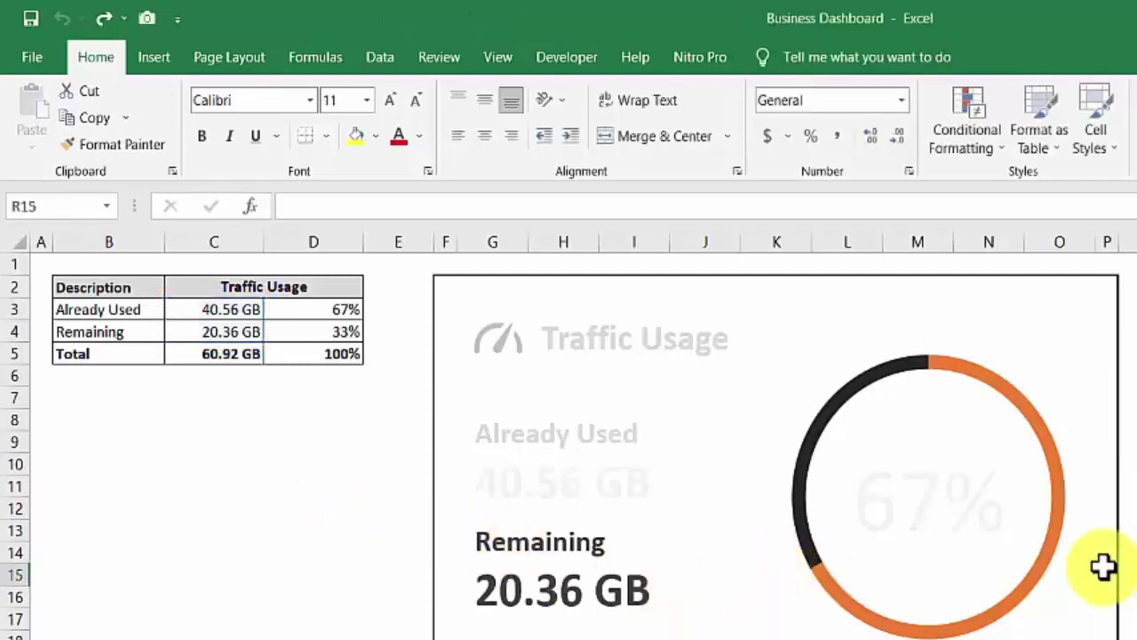
Step: Examine the cell reference of the percentage text box inside the doughnut chart without changing it
click(936, 508)
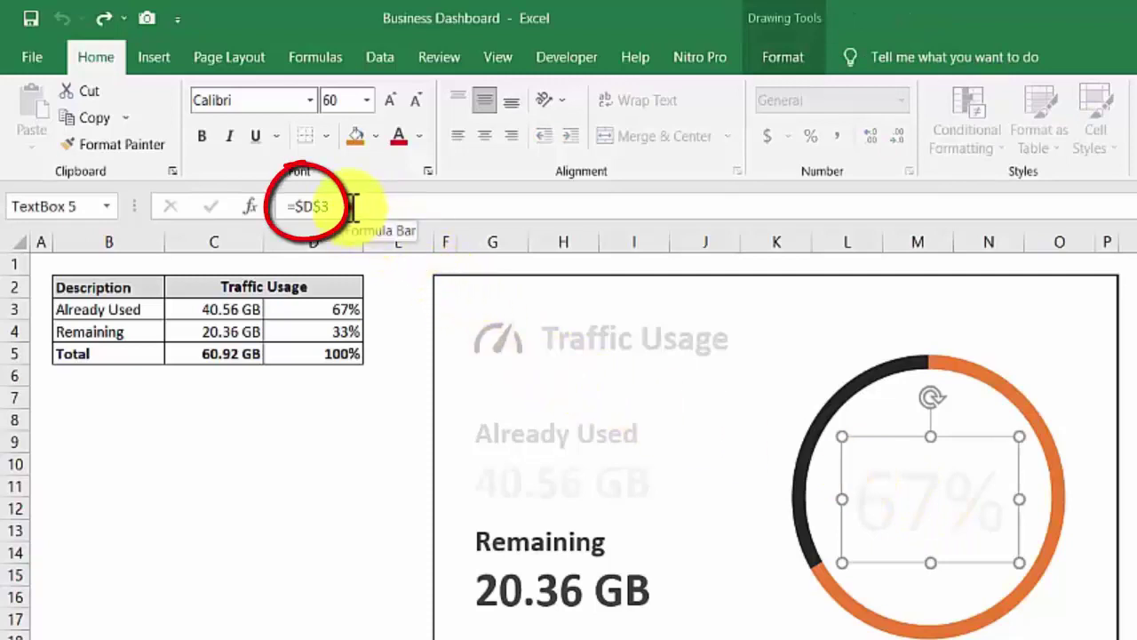
drag(282, 206, 241, 330)
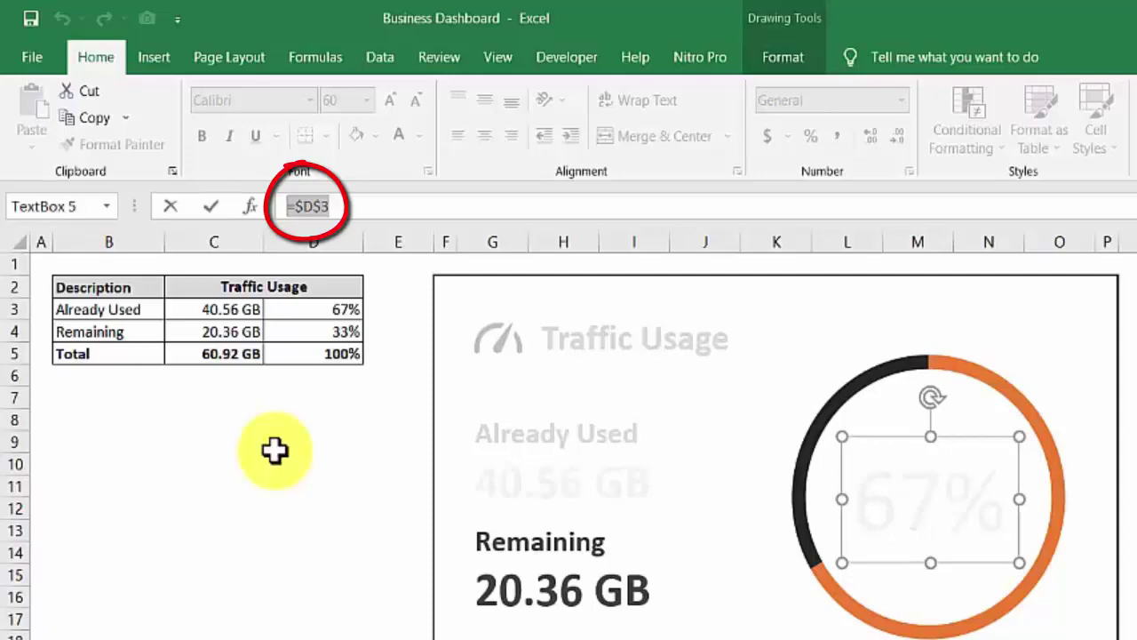
key(Escape)
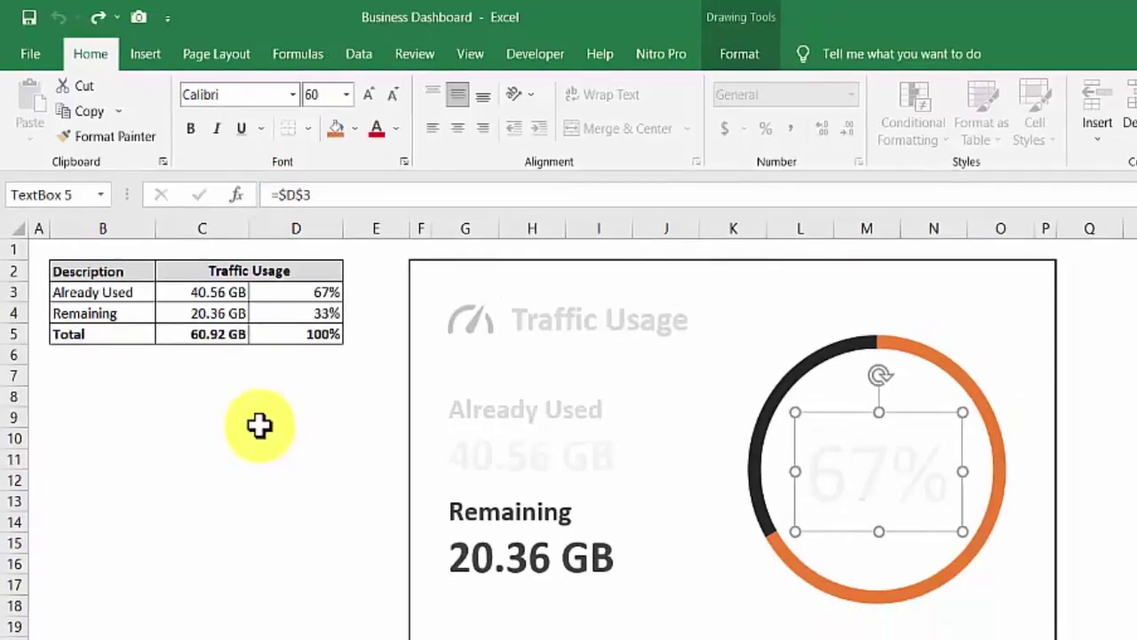
click(271, 441)
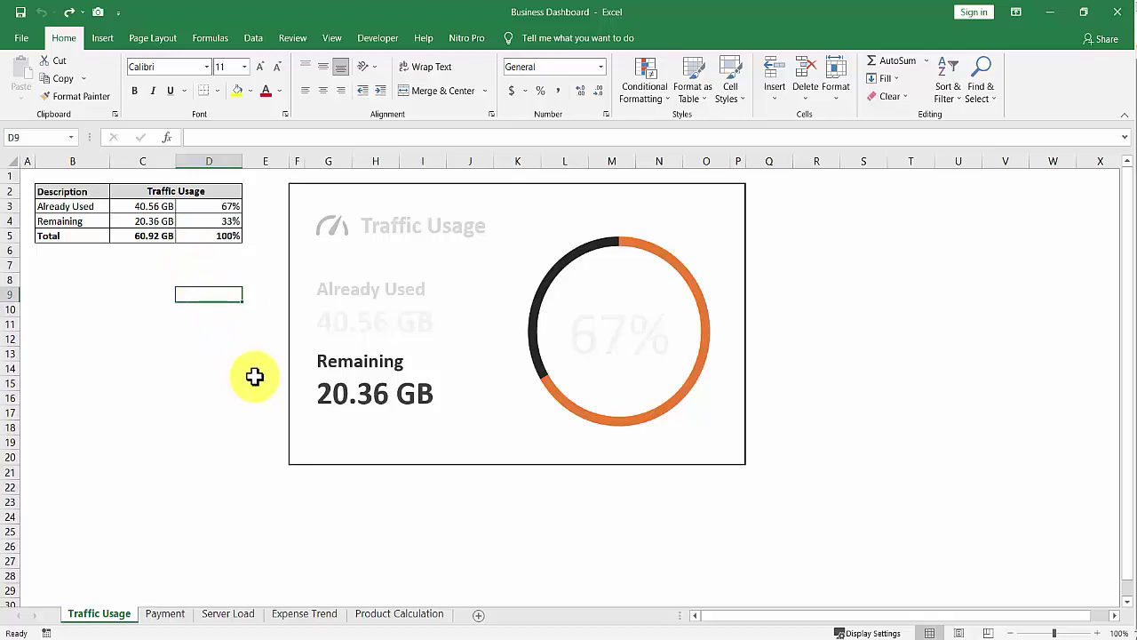
Step: Capture the range G3:O19 containing the Traffic Usage infographic with the Camera tool
click(324, 193)
key(Down)
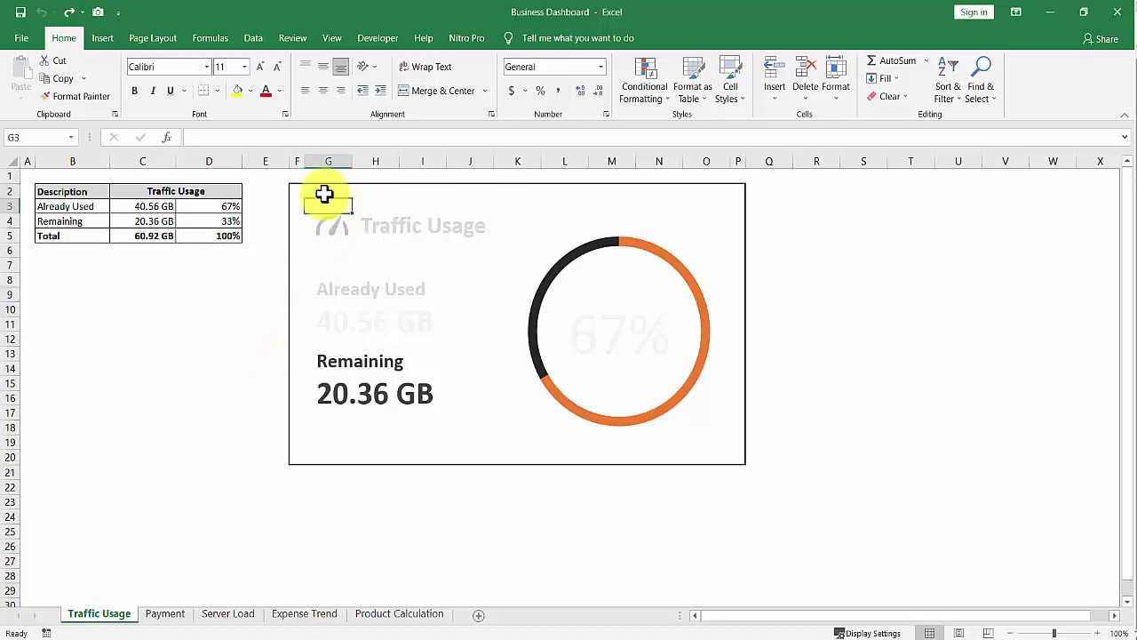
key(shift+Right)
key(shift+Right)
key(shift+Right)
key(shift+Right)
key(shift+Right)
key(shift+Right)
key(shift+Right)
key(shift+Right)
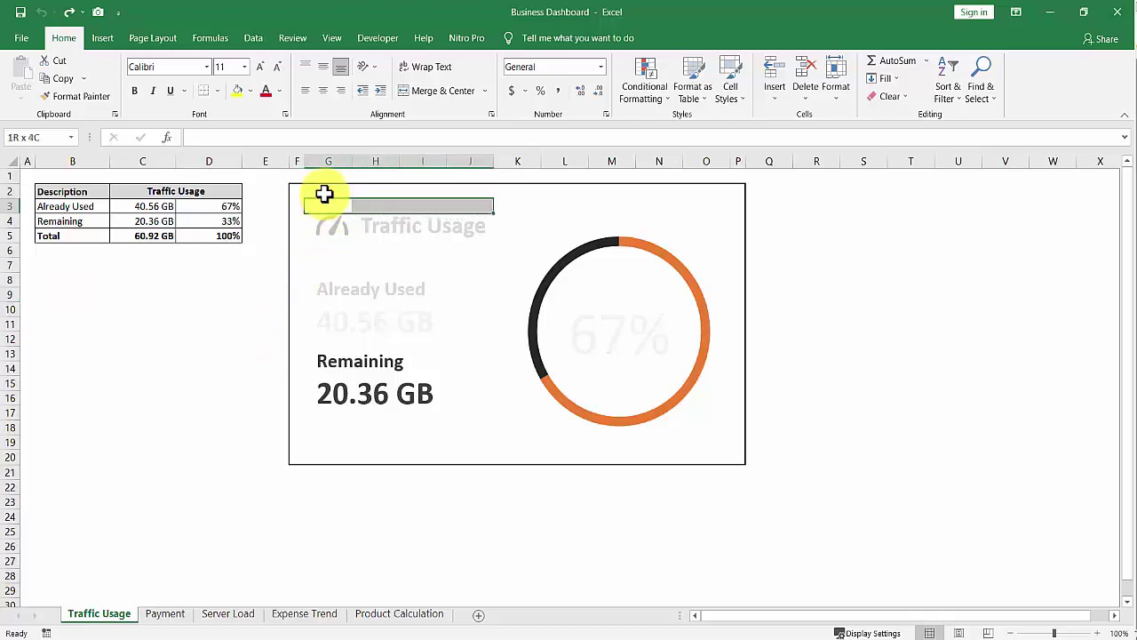
key(shift+Down)
key(shift+Down)
key(shift+Down)
key(shift+Down)
key(shift+Down)
key(shift+Down)
key(shift+Down)
key(shift+Down)
key(shift+Down)
key(shift+Down)
key(shift+Down)
key(shift+Down)
key(shift+Down)
key(shift+Down)
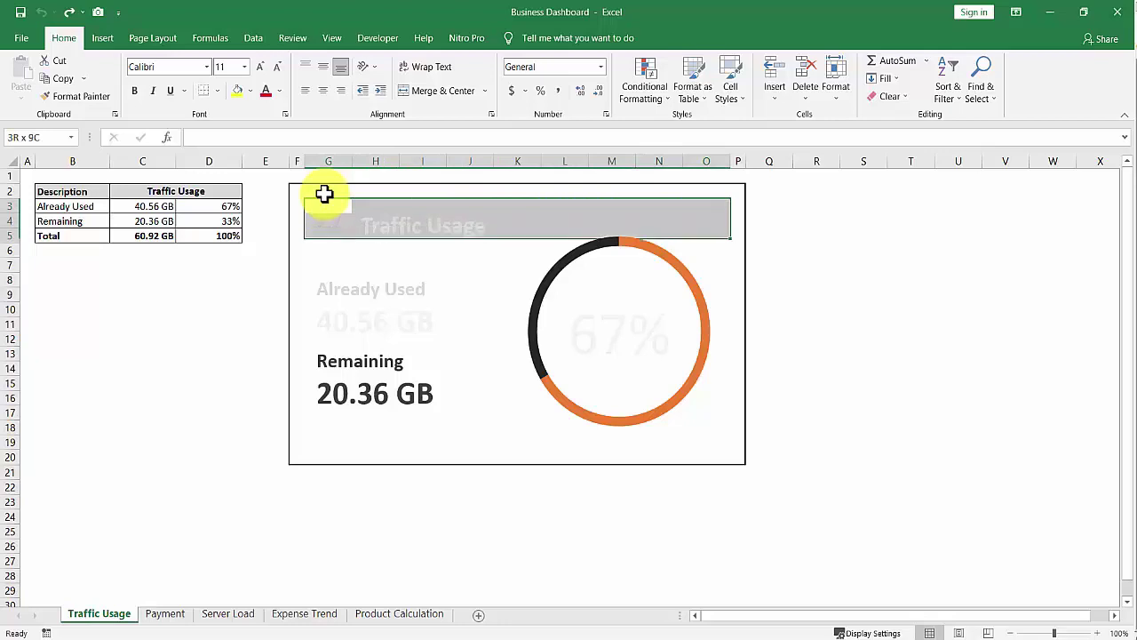
key(shift+Down)
key(shift+Down)
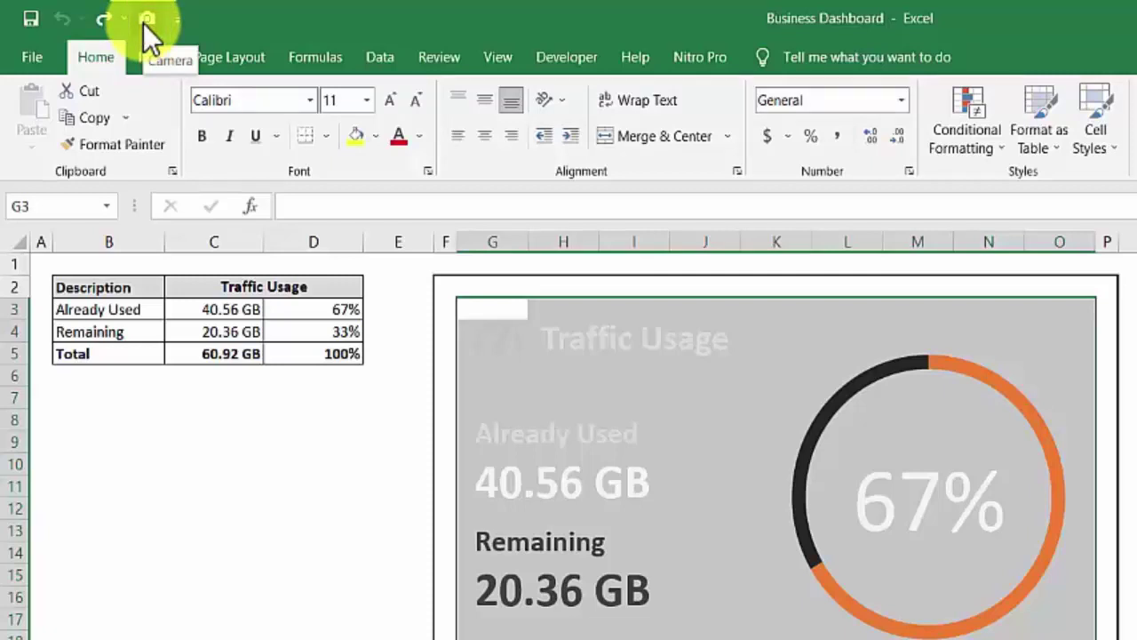
click(143, 23)
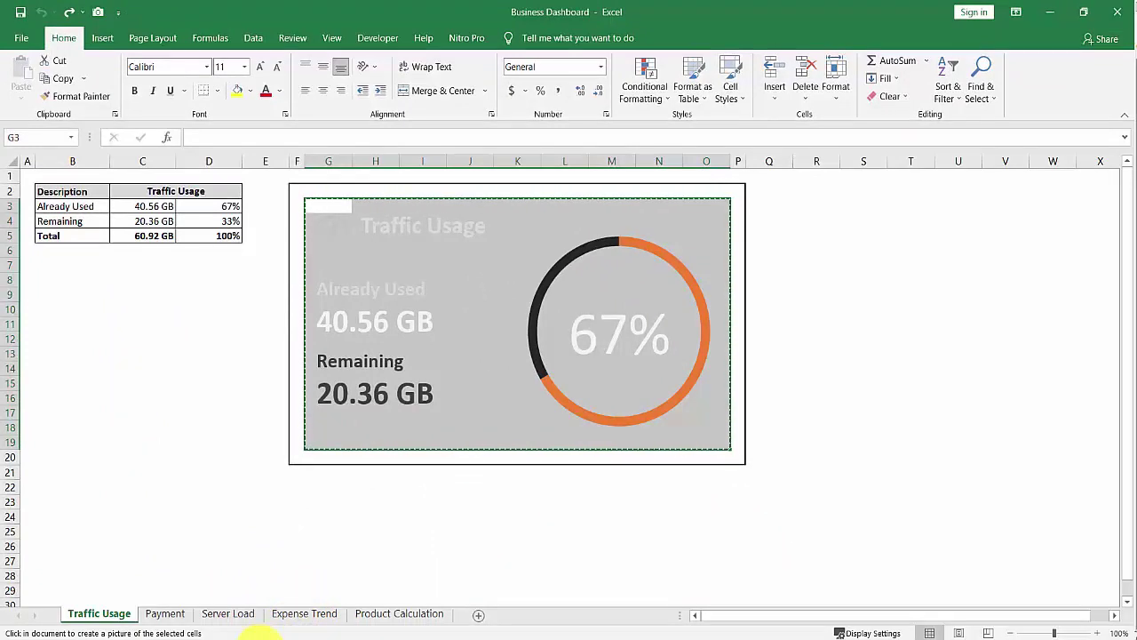
Step: Switch to PowerPoint and paste the captured Traffic Usage range as a linked Microsoft Excel Worksheet Object
click(258, 636)
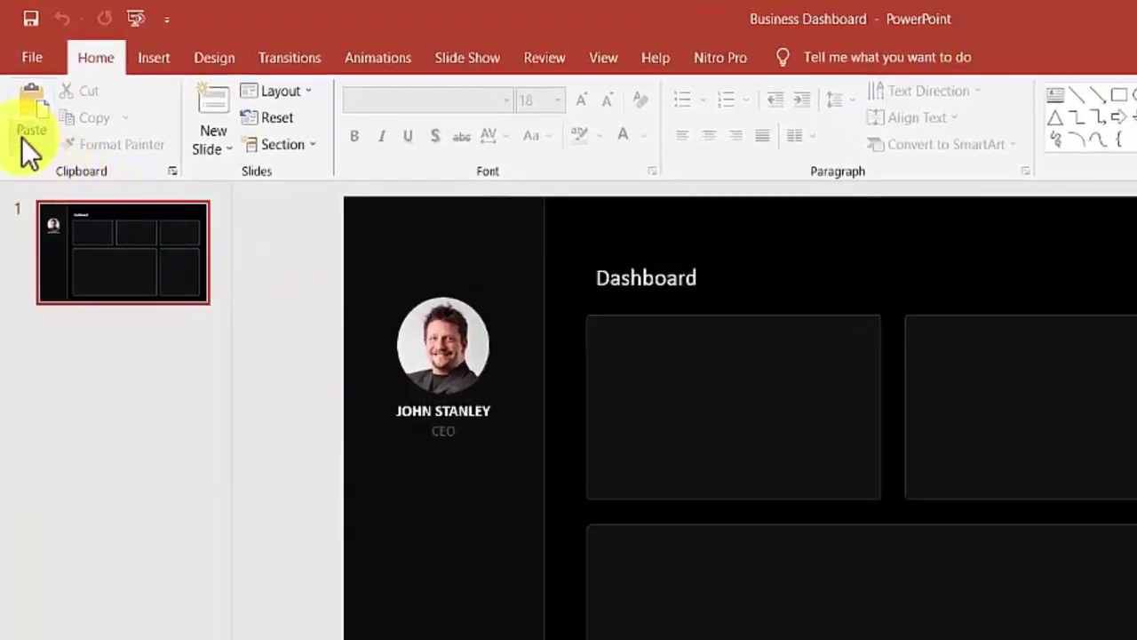
click(24, 143)
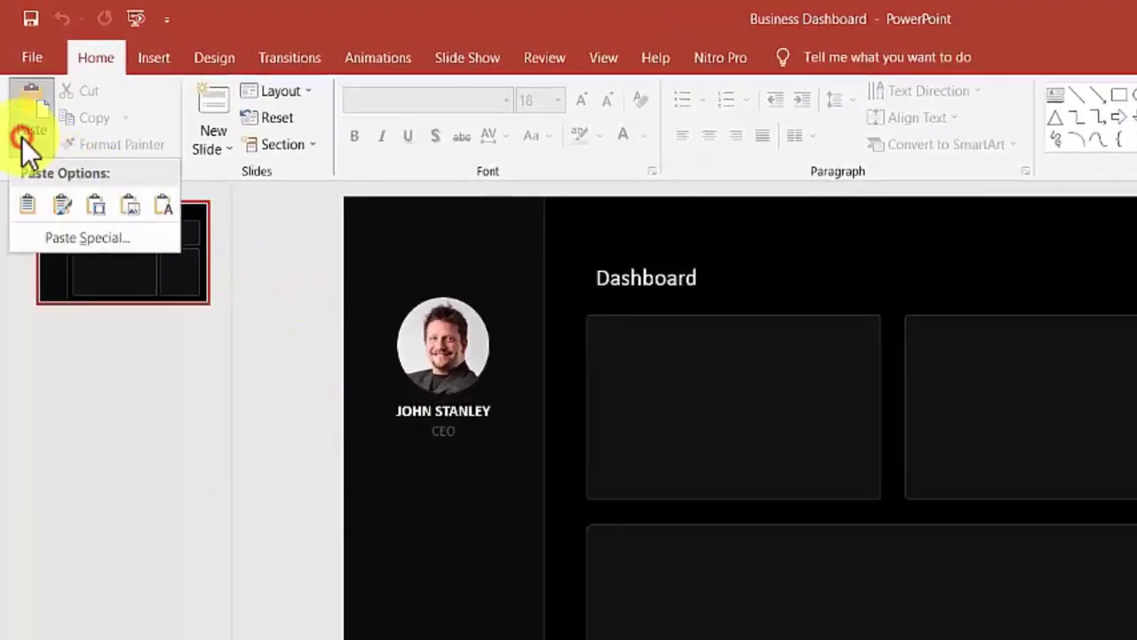
click(122, 237)
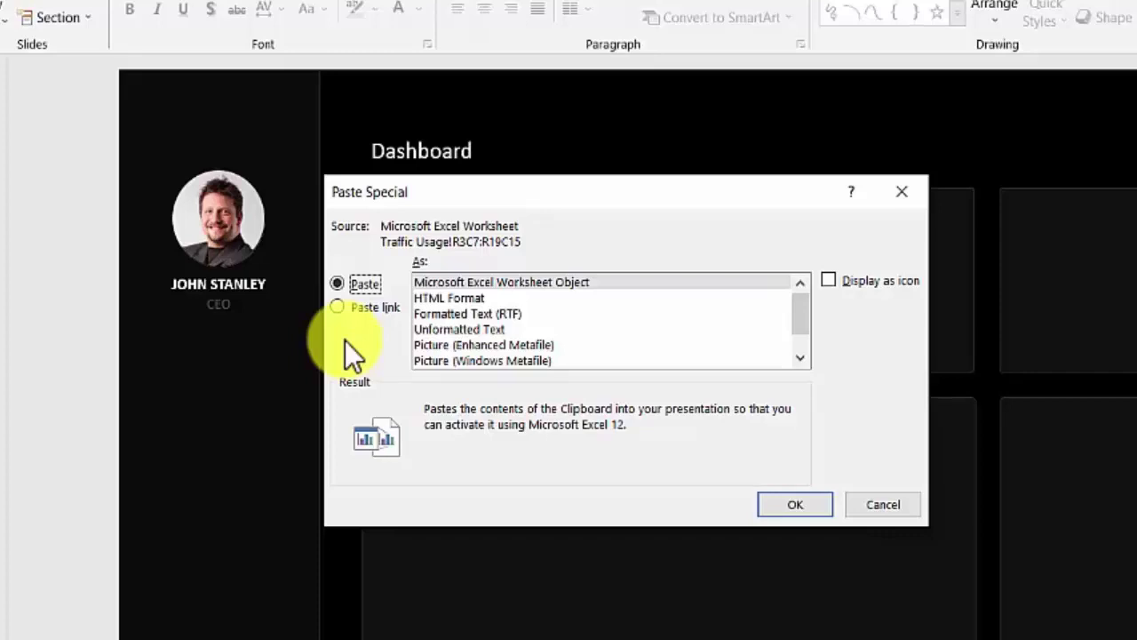
click(385, 308)
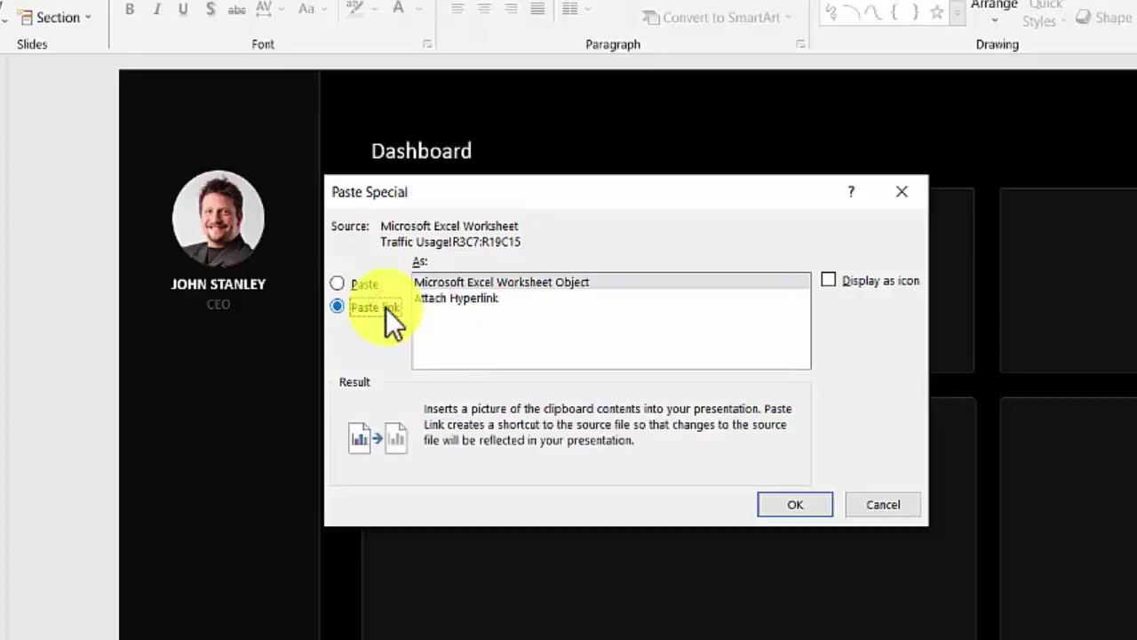
click(582, 279)
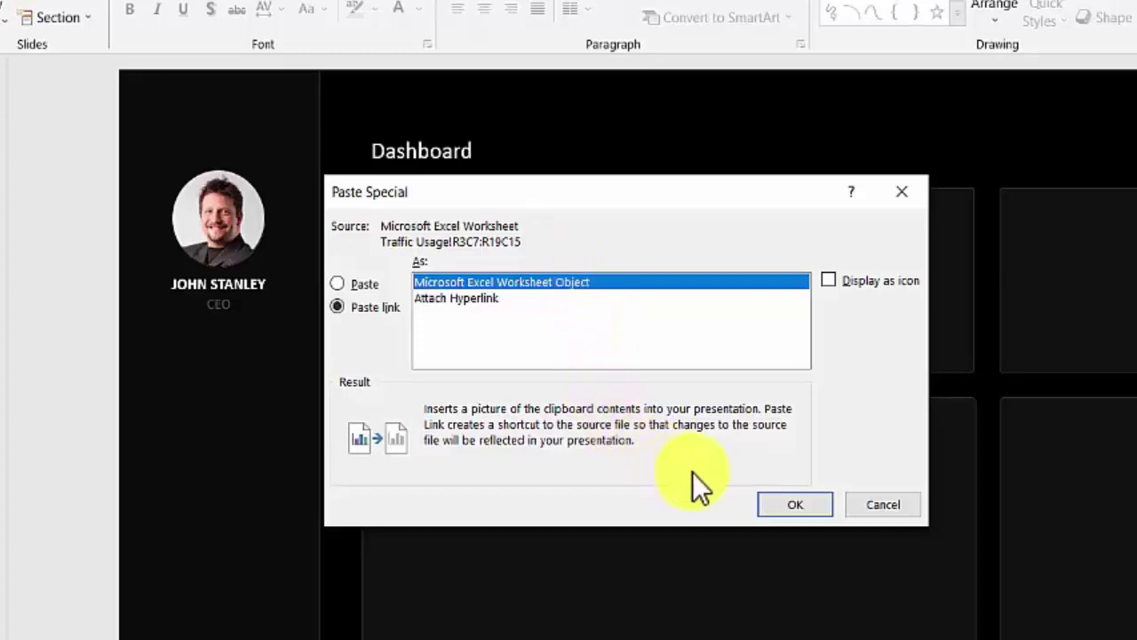
click(795, 505)
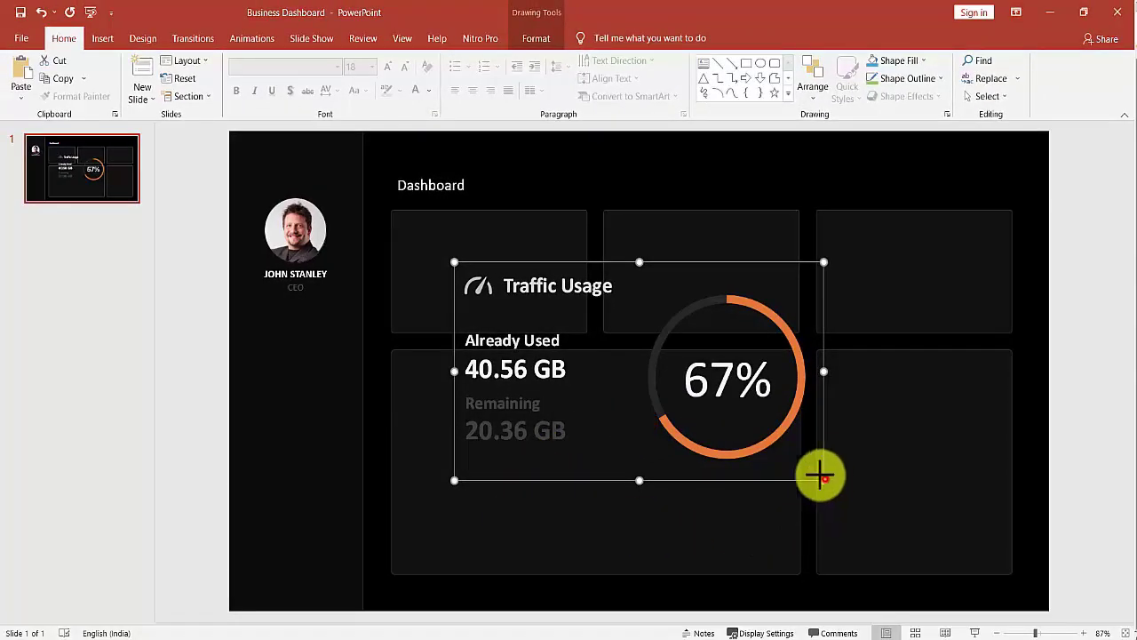
Step: Shrink the linked Traffic Usage object and fit it inside the first card of the slide's upper row
drag(819, 477, 568, 317)
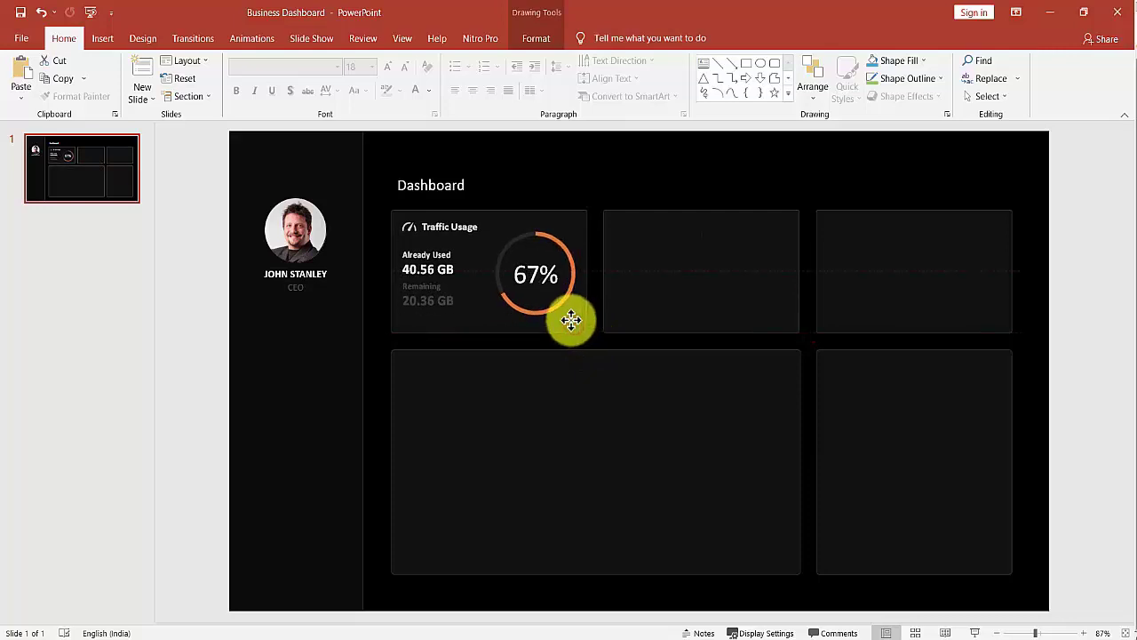
click(570, 320)
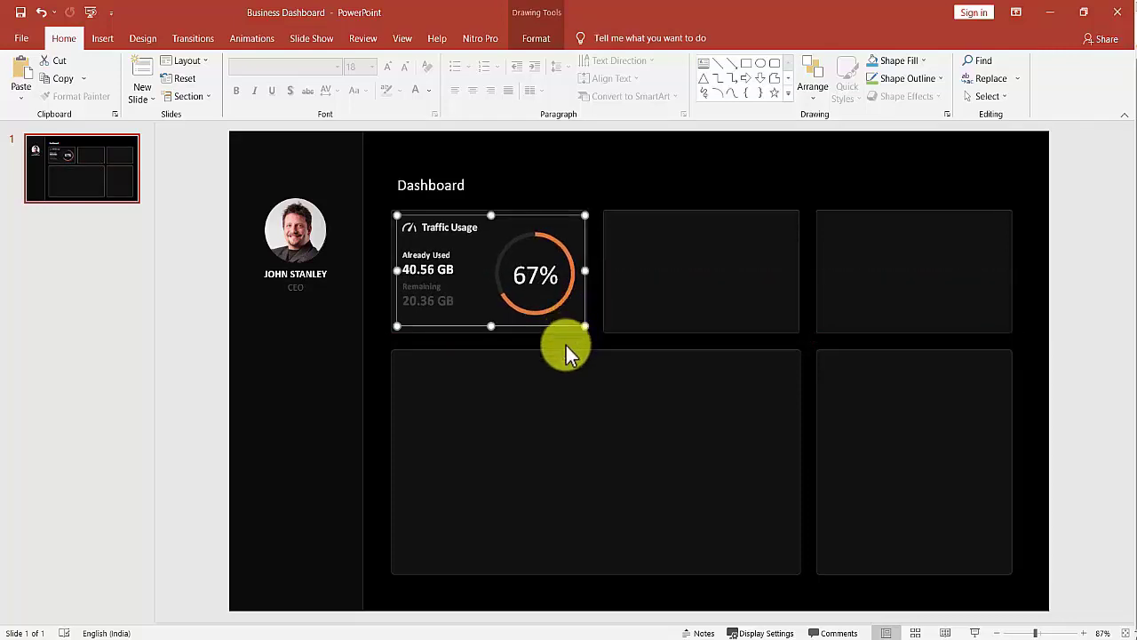
click(716, 152)
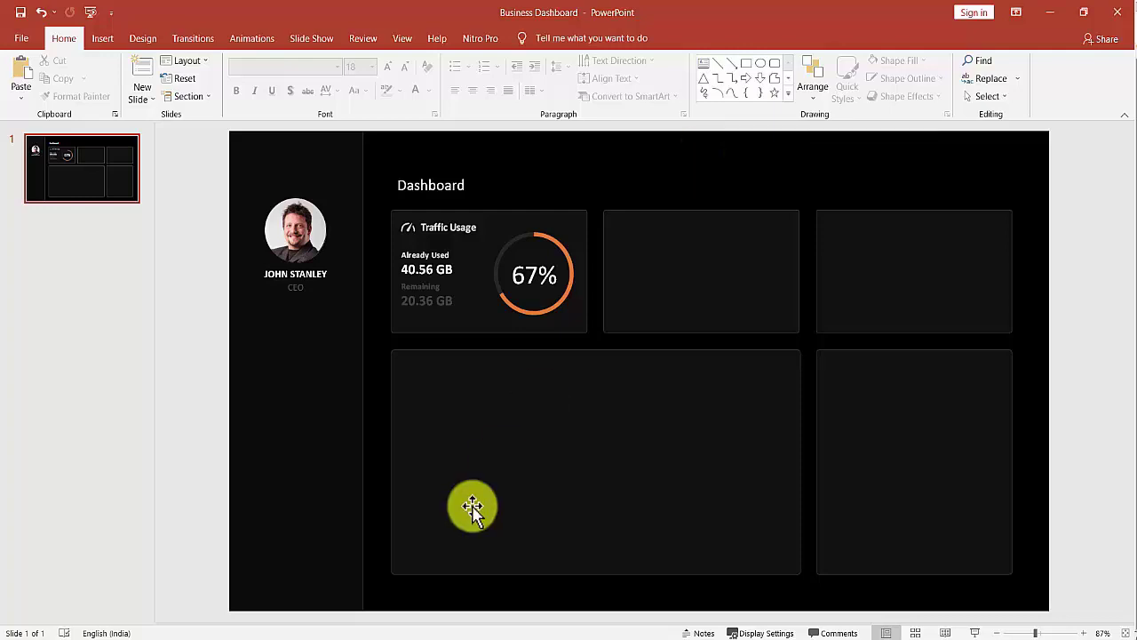
Step: Switch back to Excel, cancel the pending Traffic Usage capture and open the Payment sheet
click(227, 636)
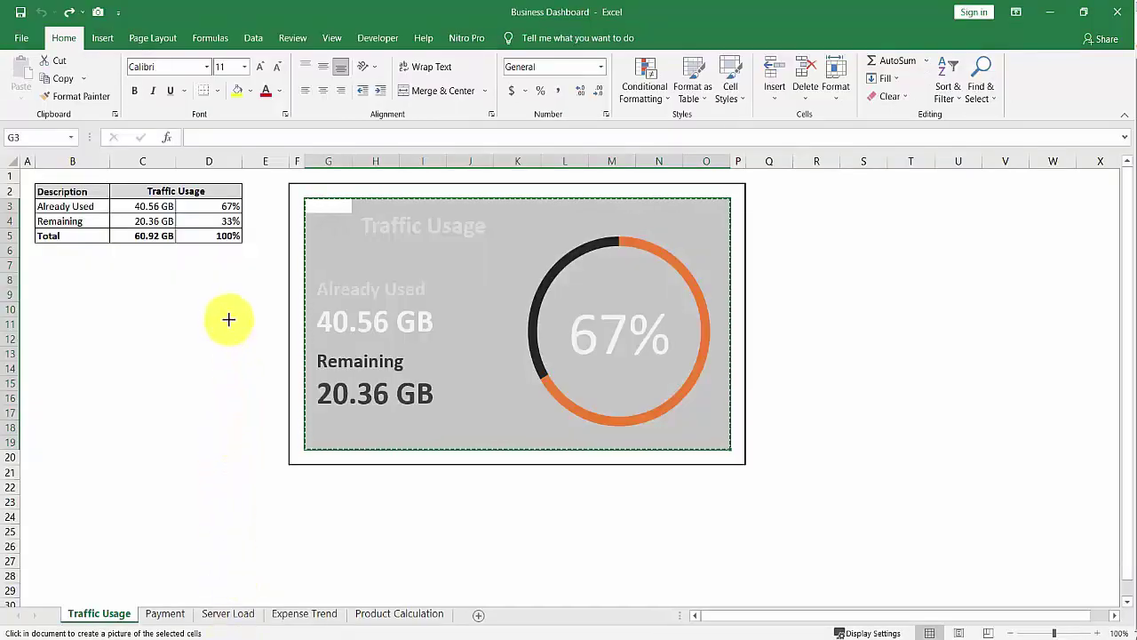
click(211, 295)
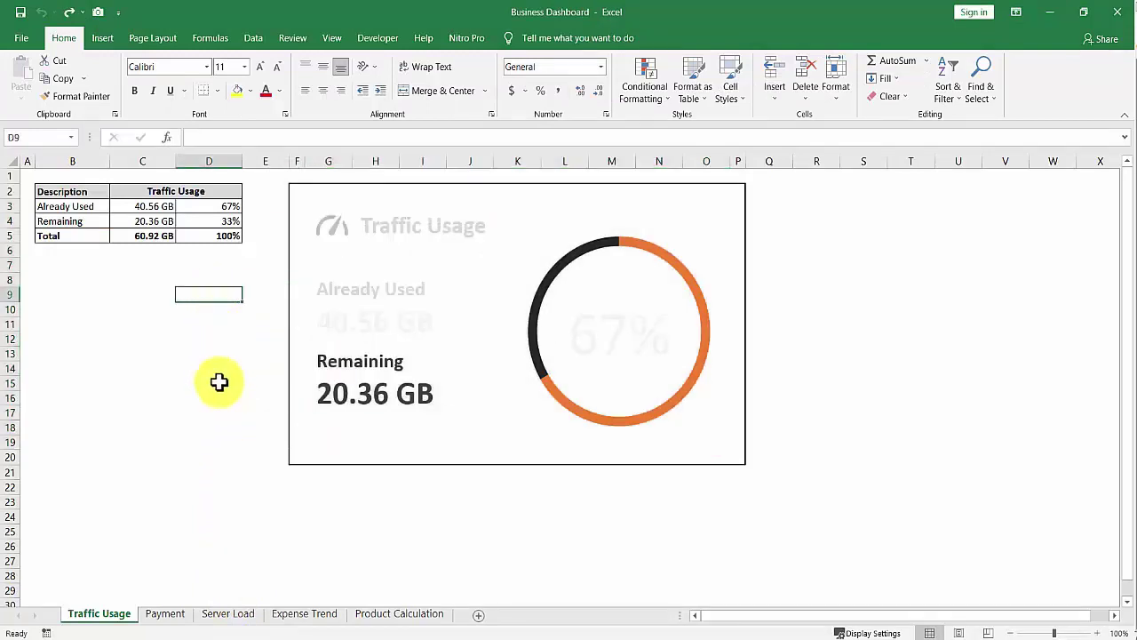
click(165, 614)
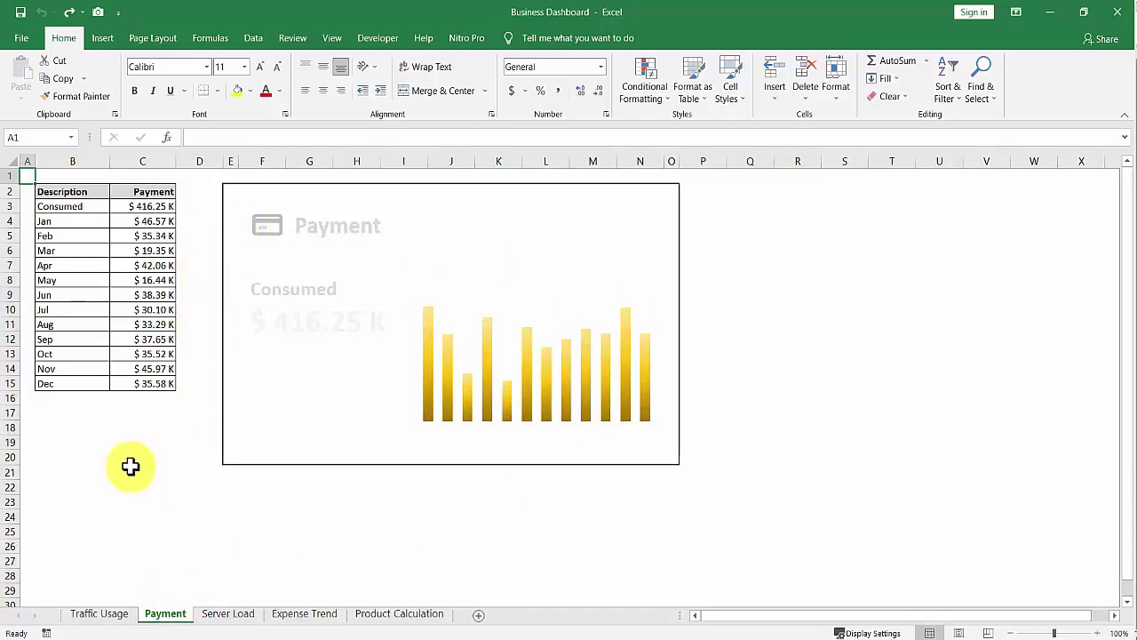
Step: Capture the range F3:N19 containing the Payment infographic with the Camera tool
click(259, 193)
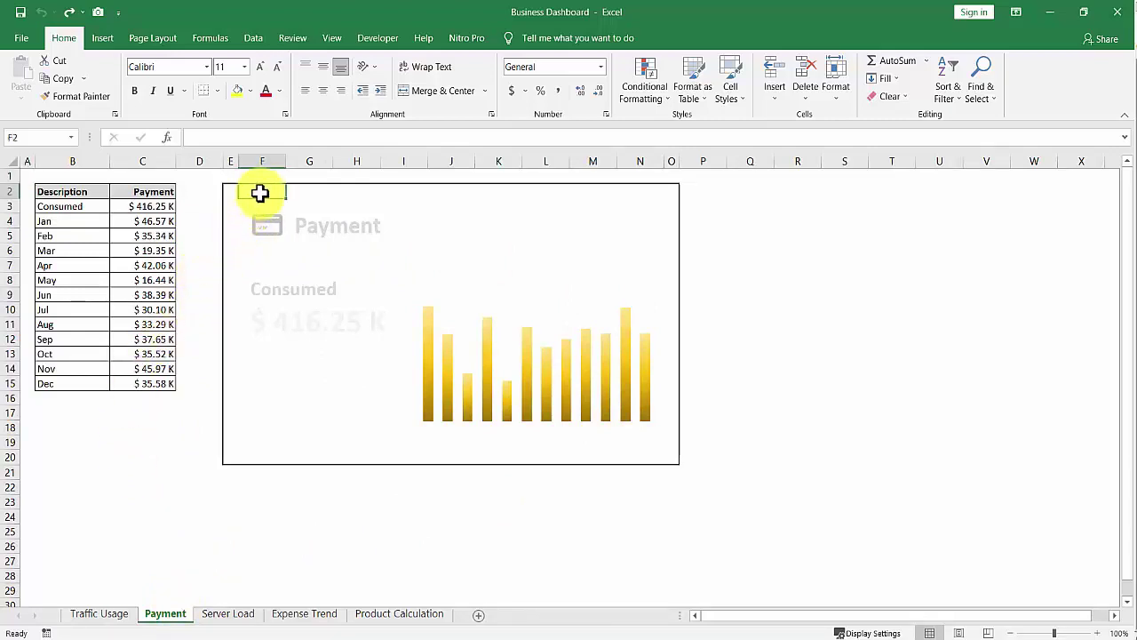
key(Down)
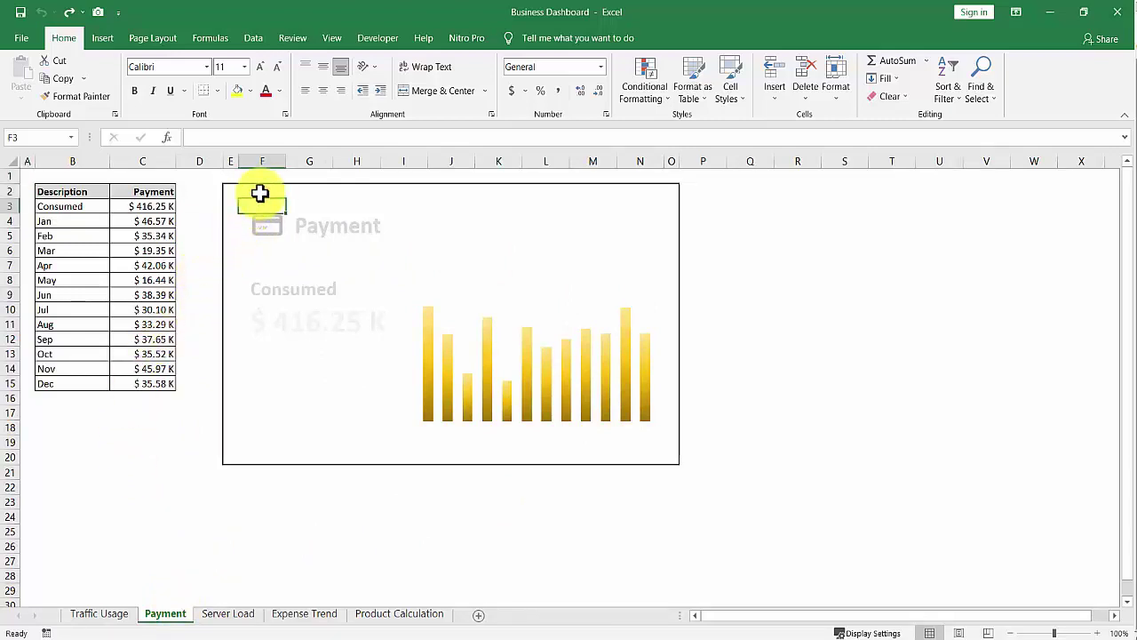
key(shift+Right)
key(shift+Right)
key(shift+Right)
key(shift+Right)
key(shift+Right)
key(shift+Right)
key(shift+Right)
key(shift+Right)
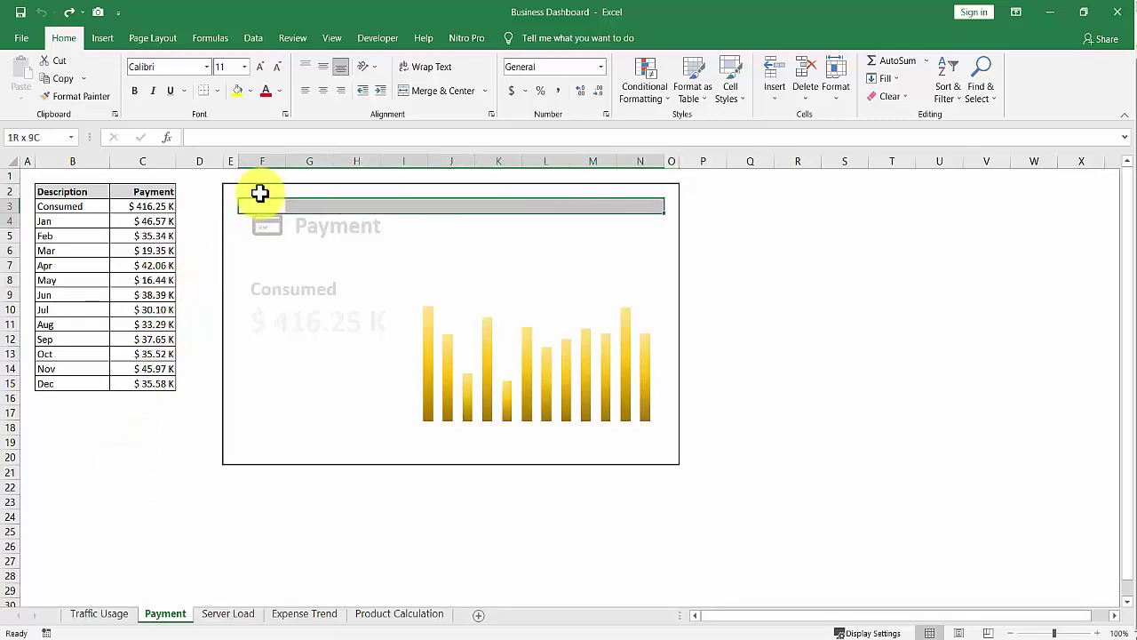
key(shift+Down)
key(shift+Down)
key(shift+Down)
key(shift+Down)
key(shift+Down)
key(shift+Down)
key(shift+Down)
key(shift+Down)
key(shift+Down)
key(shift+Down)
key(shift+Down)
key(shift+Down)
key(shift+Down)
key(shift+Down)
key(shift+Down)
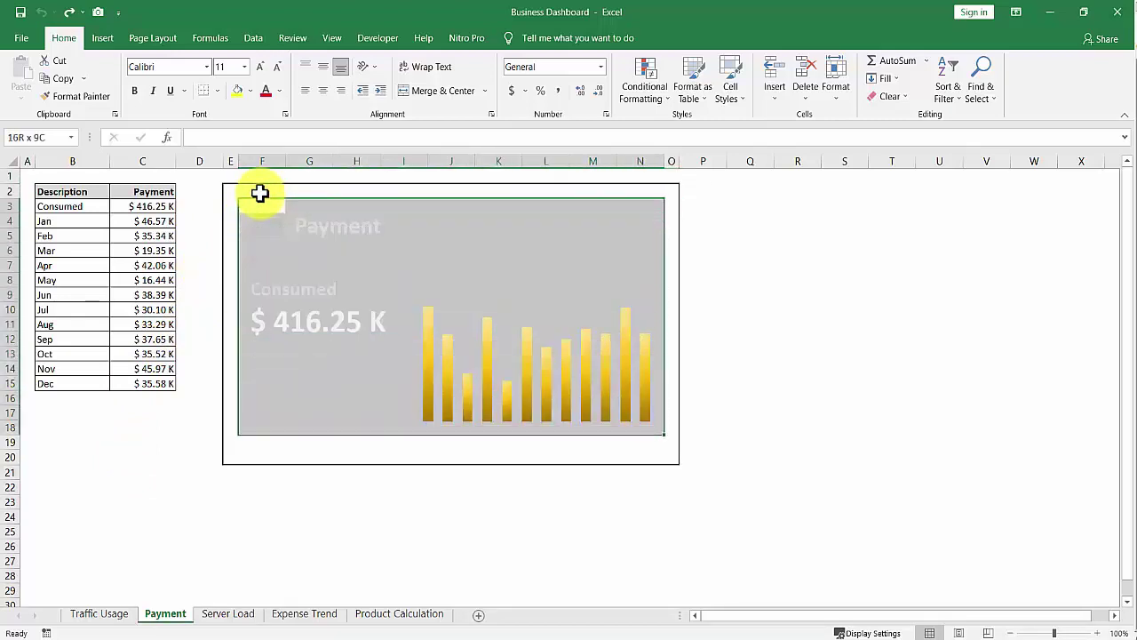
key(shift+Down)
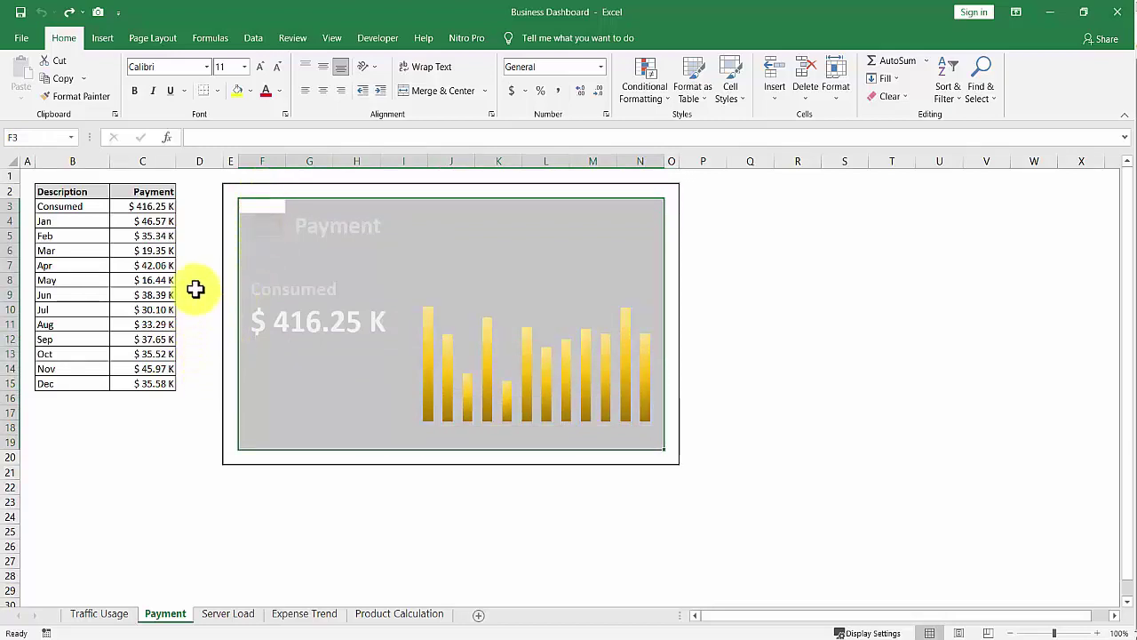
click(97, 12)
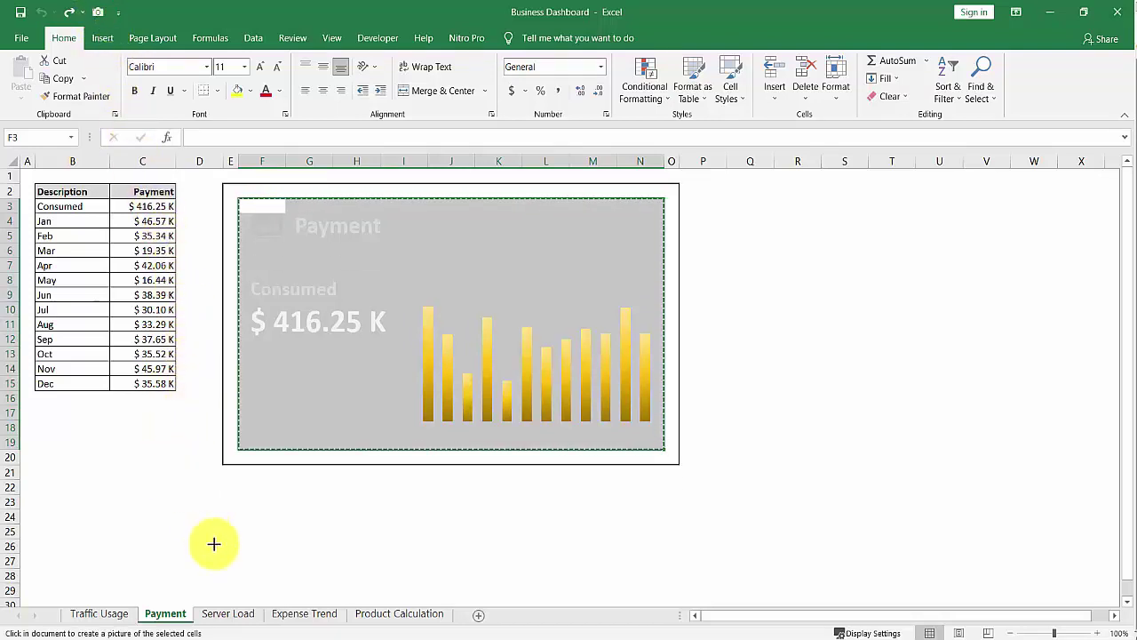
Step: Switch to PowerPoint, paste the Payment range as a linked Microsoft Excel Worksheet Object and fit it inside the upper row's middle card
click(256, 633)
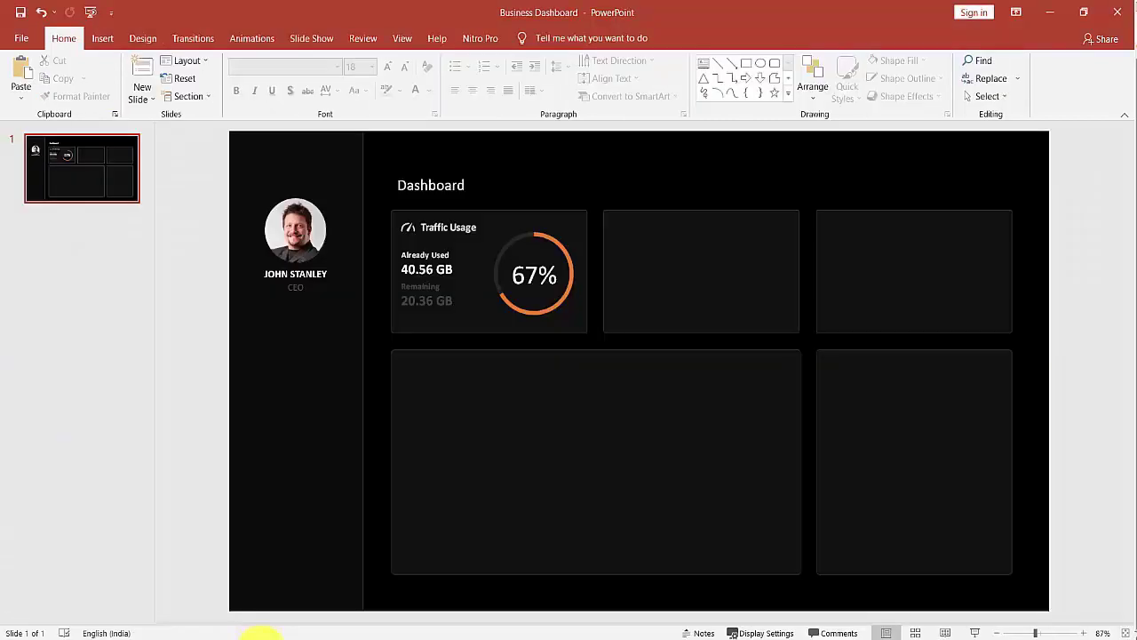
click(28, 99)
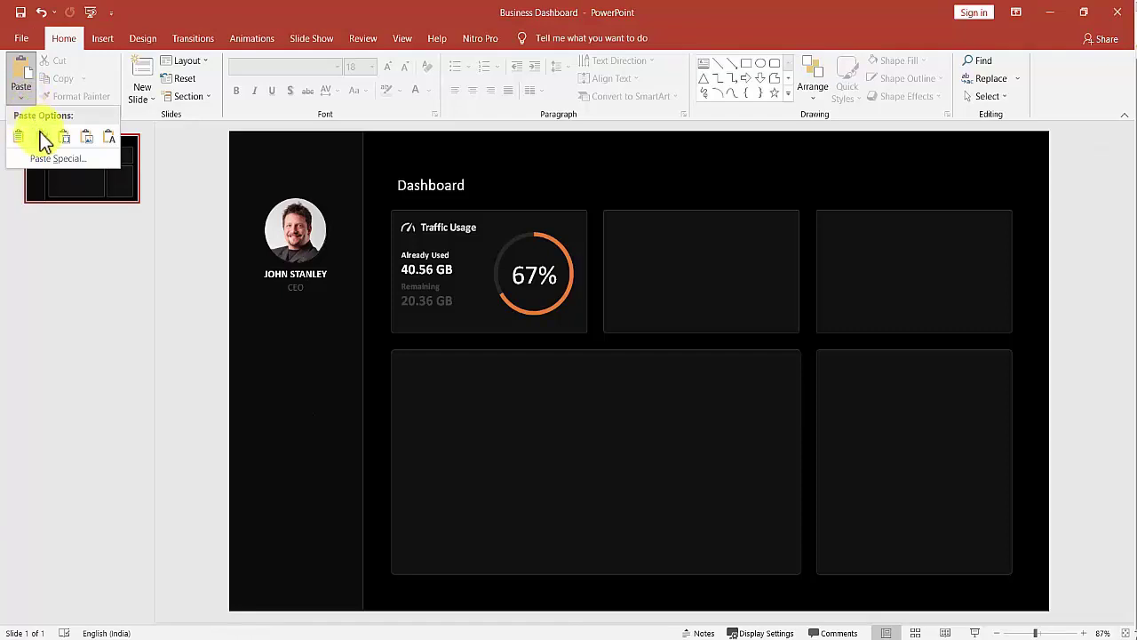
click(81, 159)
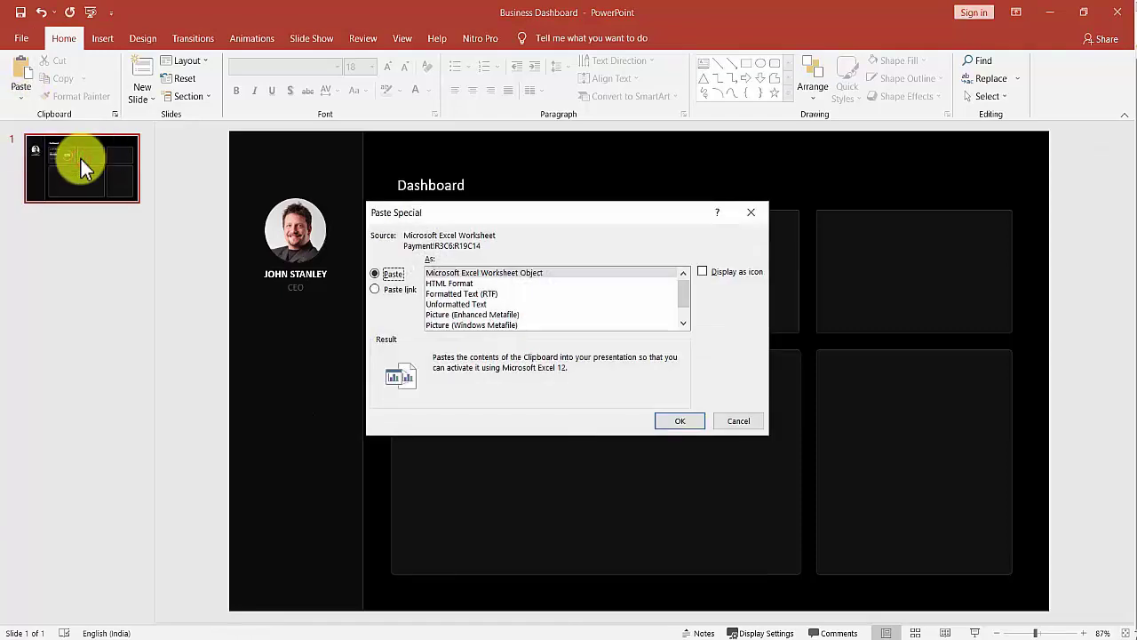
click(401, 291)
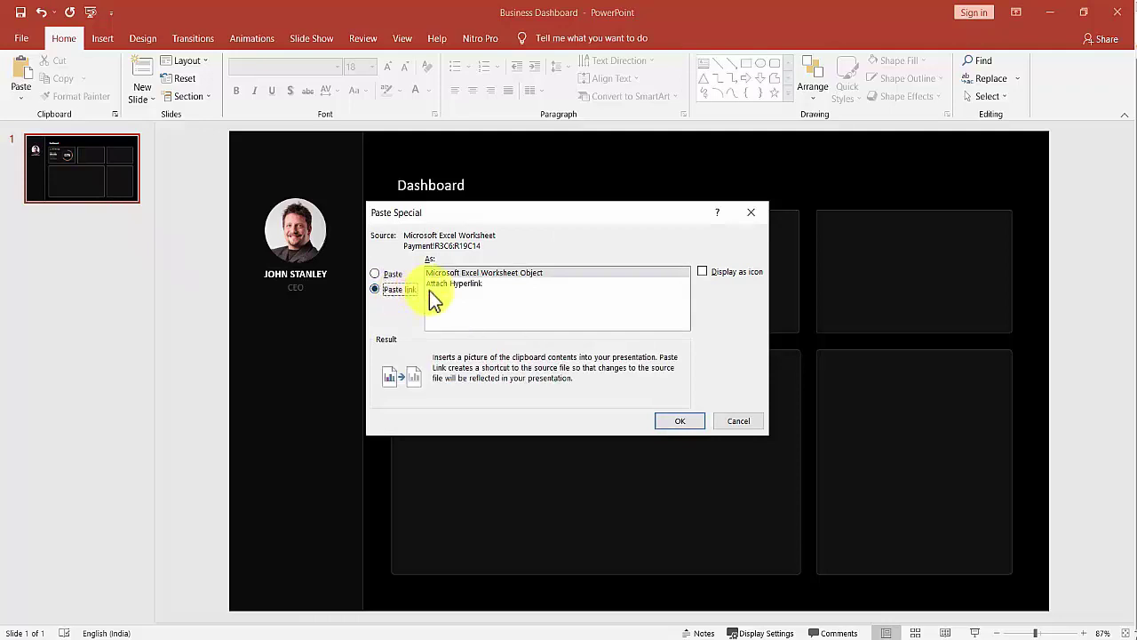
click(547, 274)
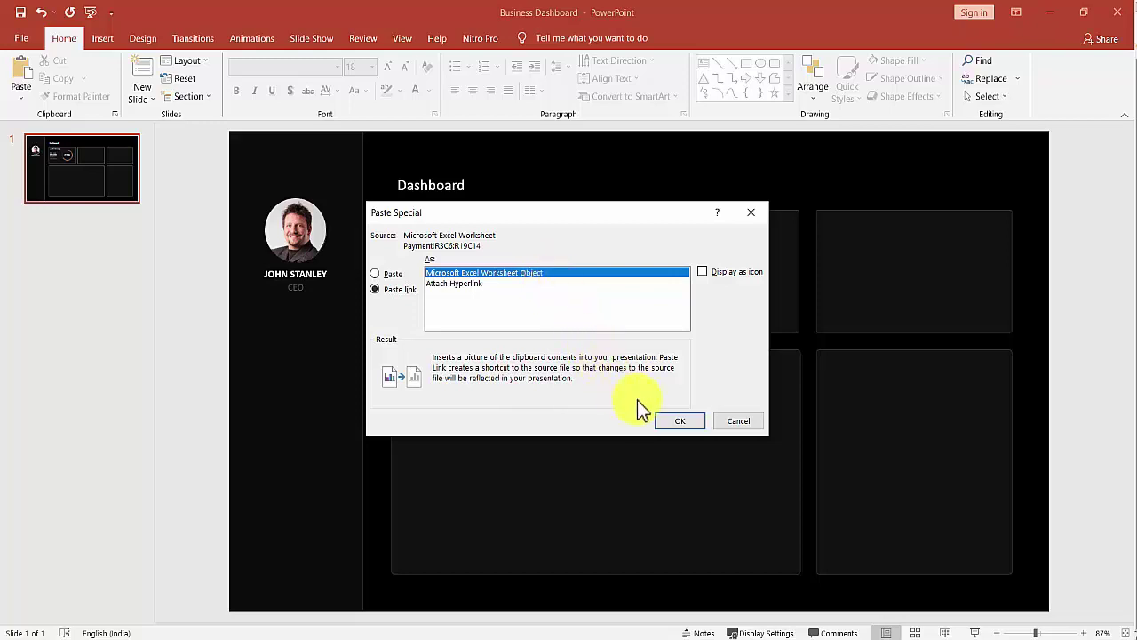
click(682, 421)
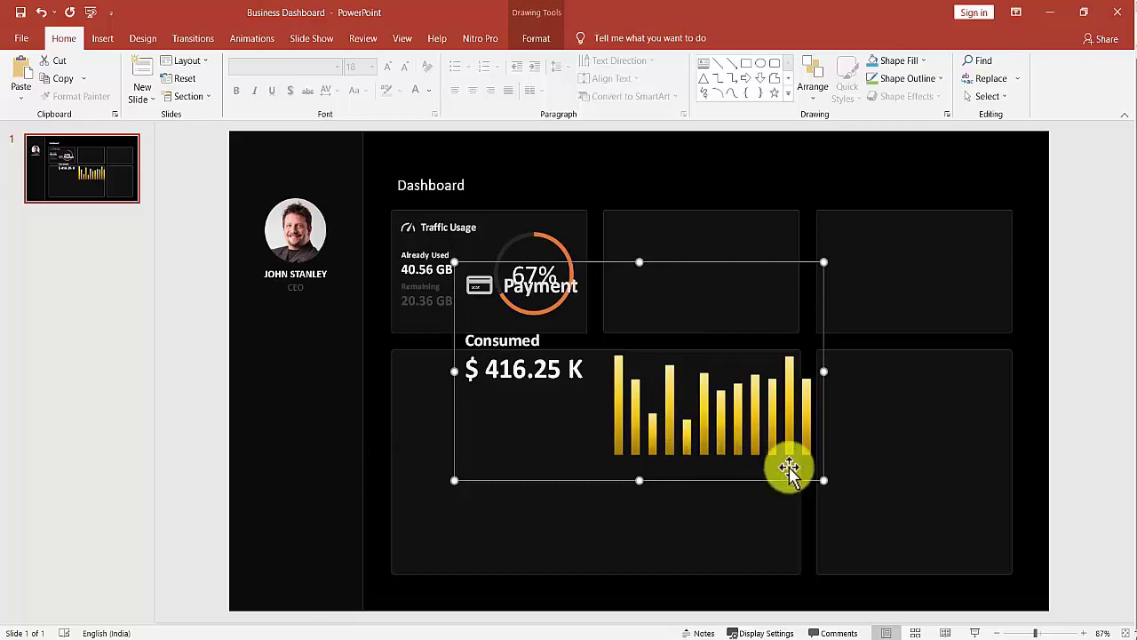
drag(823, 480, 755, 318)
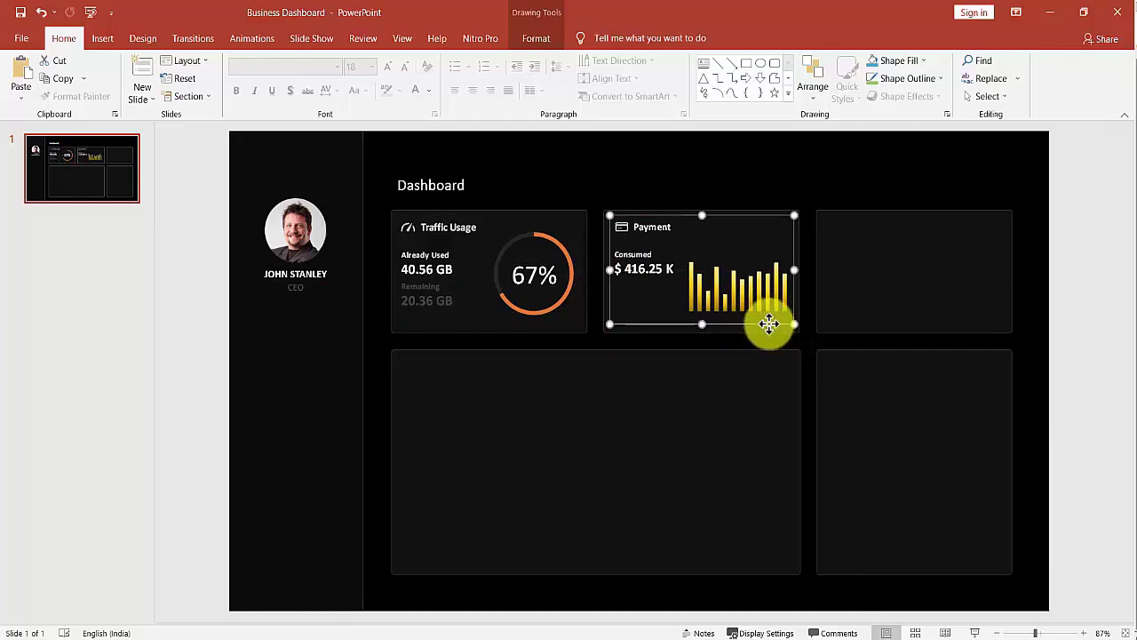
click(662, 147)
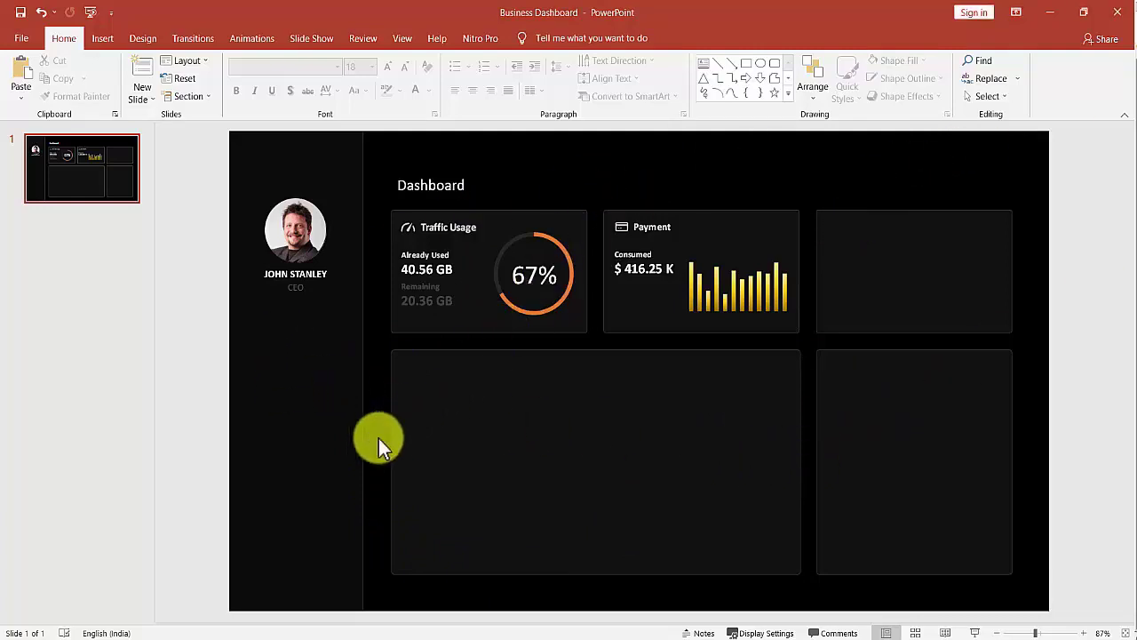
Step: Switch back to Excel, cancel the pending Payment capture and open the Server Load sheet
click(240, 638)
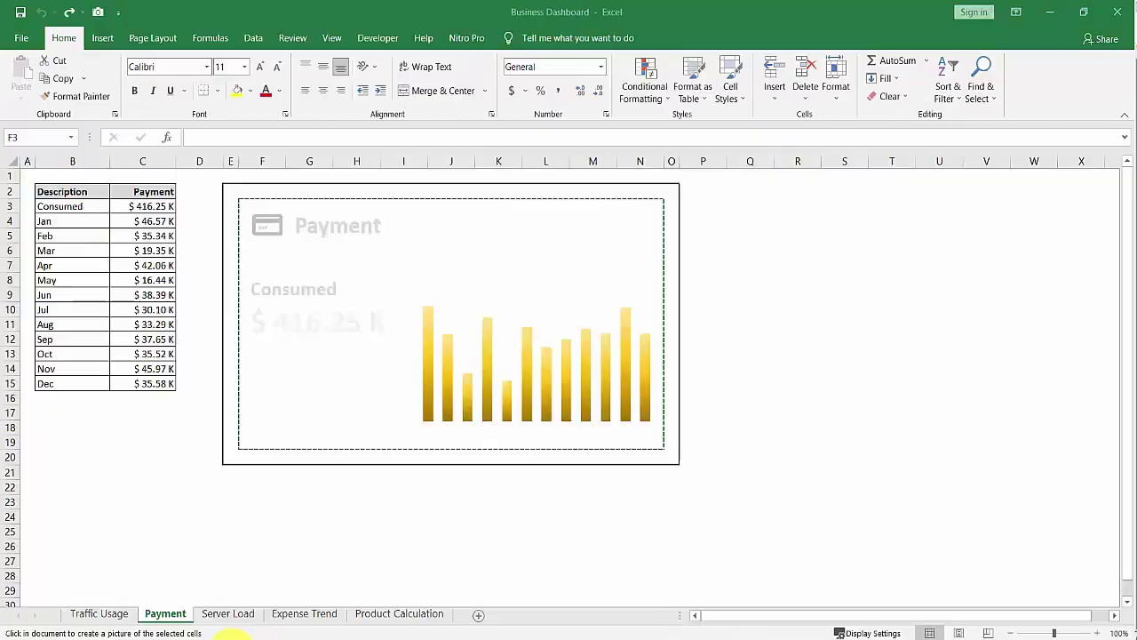
key(Escape)
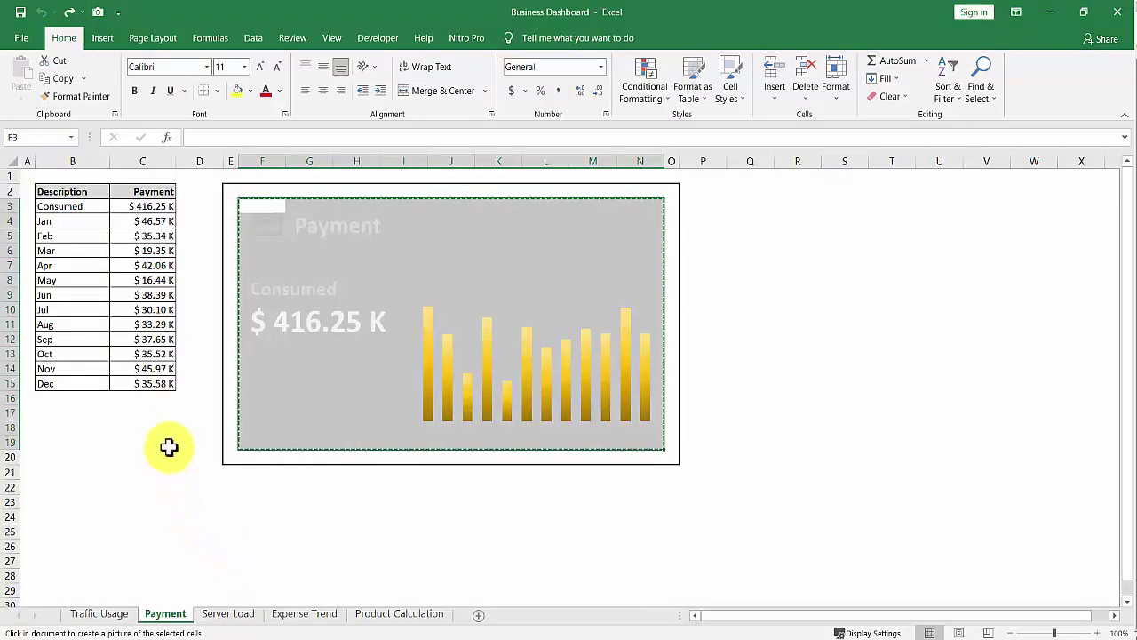
click(162, 424)
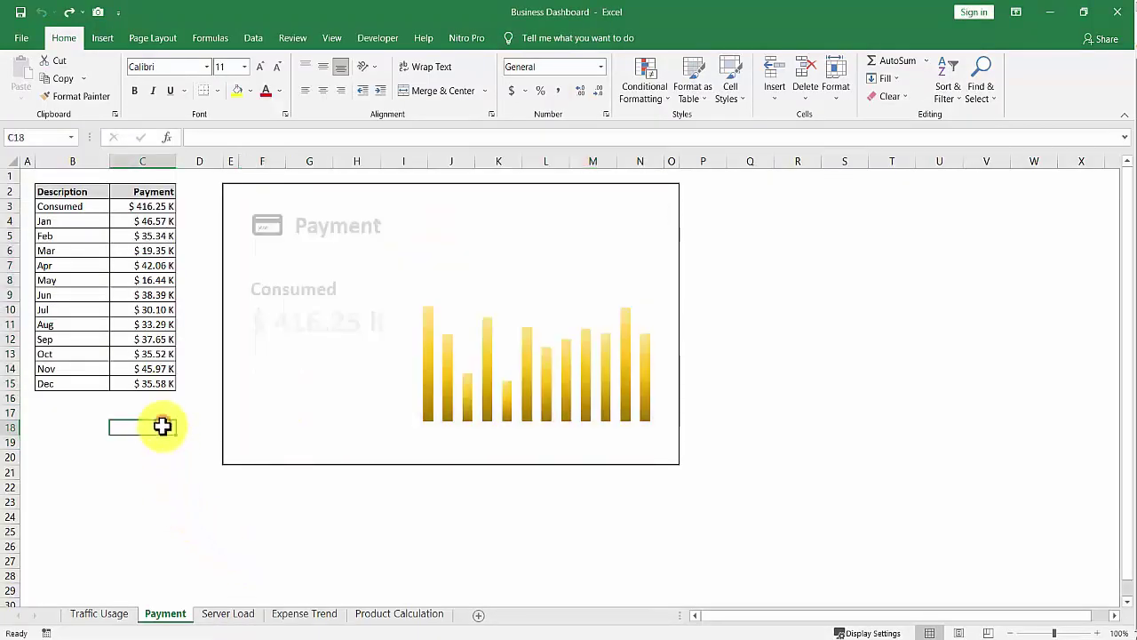
click(229, 614)
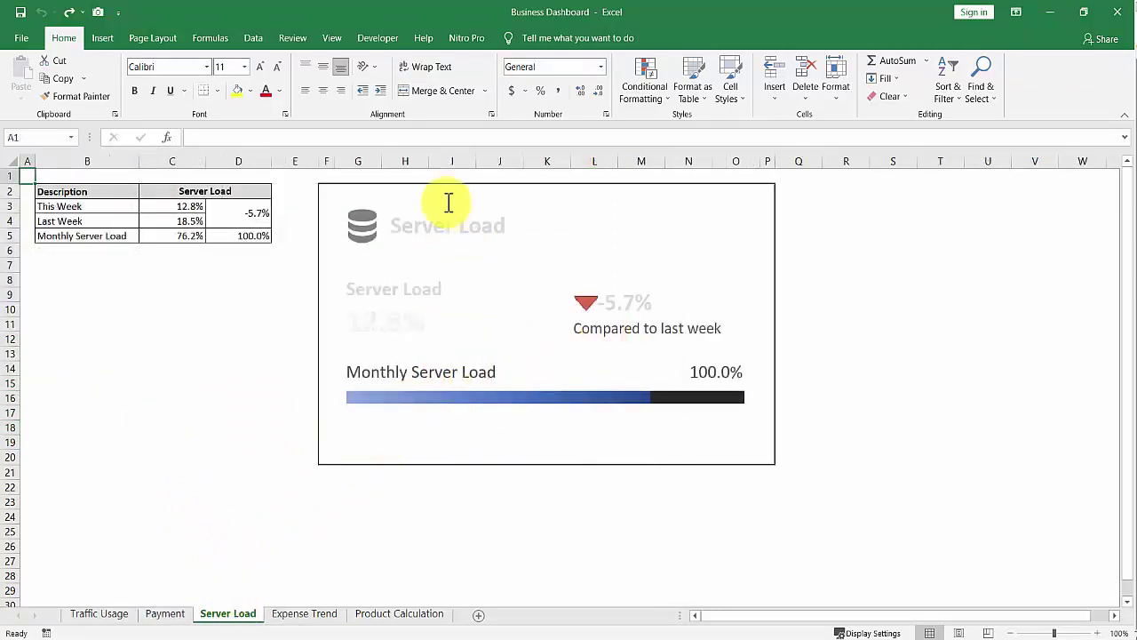
Step: Capture the range G3:O19 containing the Server Load infographic with the Camera tool
click(356, 196)
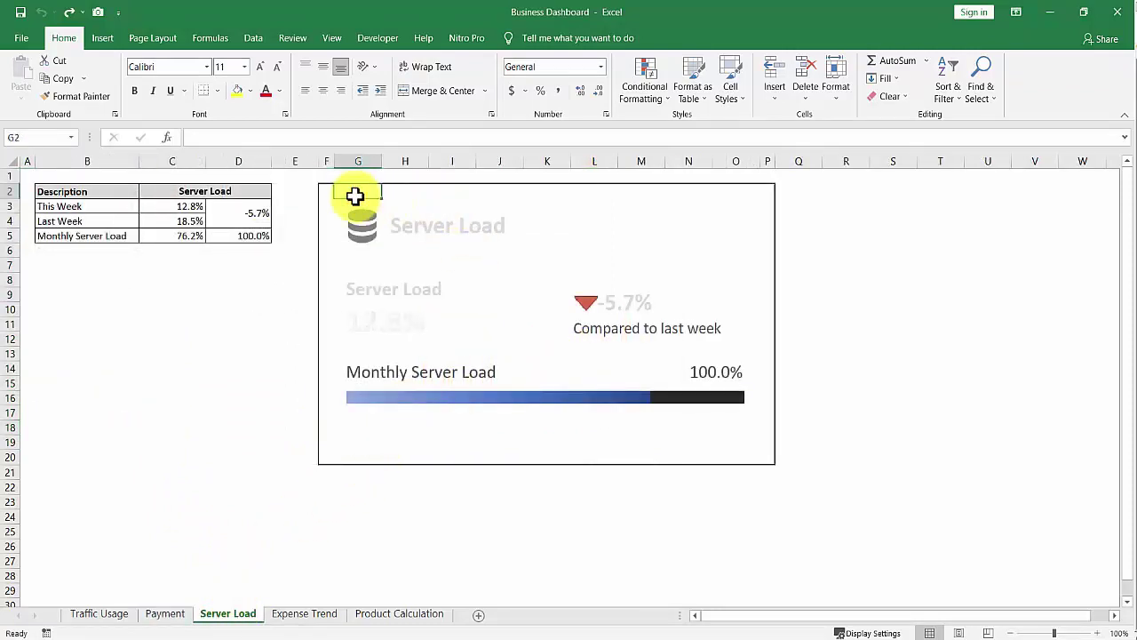
key(Return)
key(shift+Right)
key(shift+Right)
key(shift+Right)
key(shift+Right)
key(shift+Right)
key(shift+Right)
key(shift+Right)
key(shift+Right)
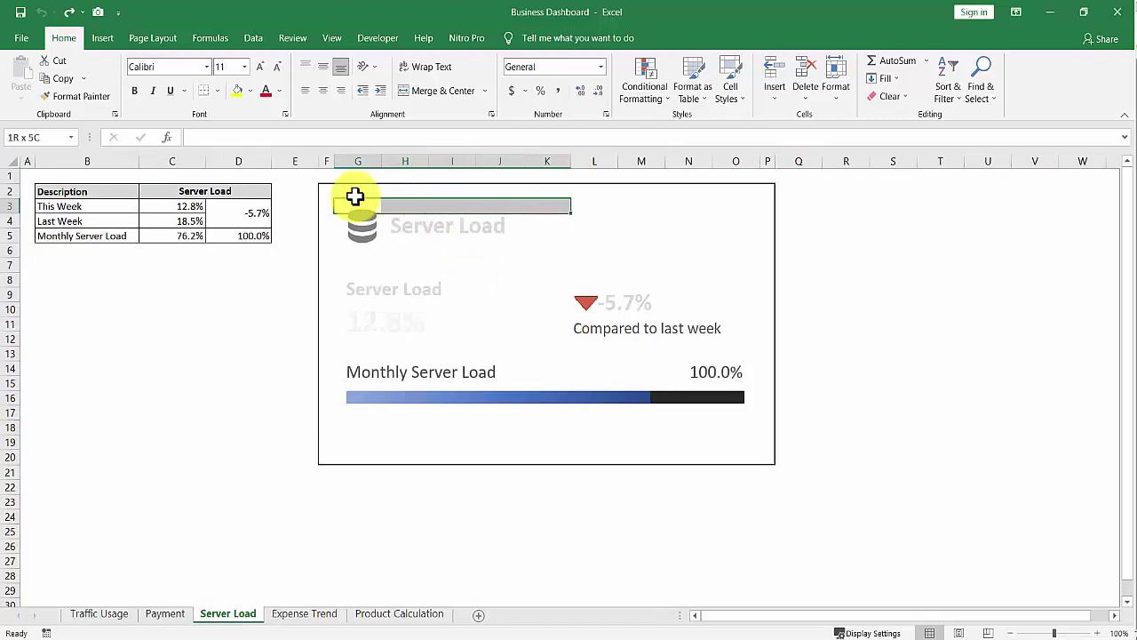
key(shift+Down)
key(shift+Down)
key(shift+Down)
key(shift+Down)
key(shift+Down)
key(shift+Down)
key(shift+Down)
key(shift+Down)
key(shift+Down)
key(shift+Down)
key(shift+Down)
key(shift+Down)
key(shift+Down)
key(shift+Down)
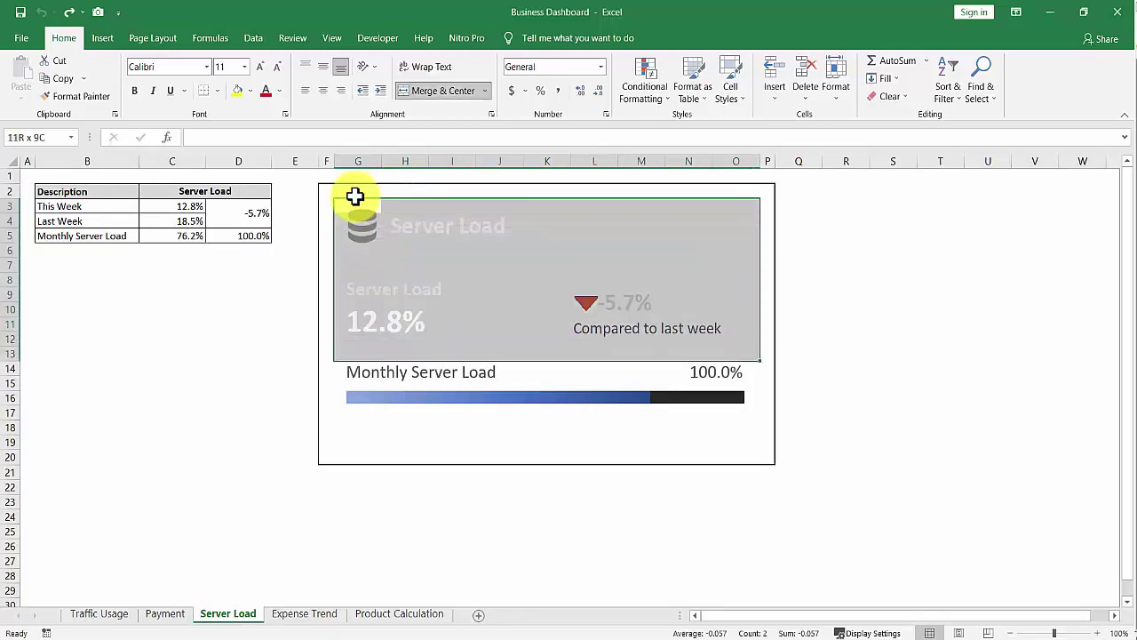
key(shift+Down)
key(shift+Down)
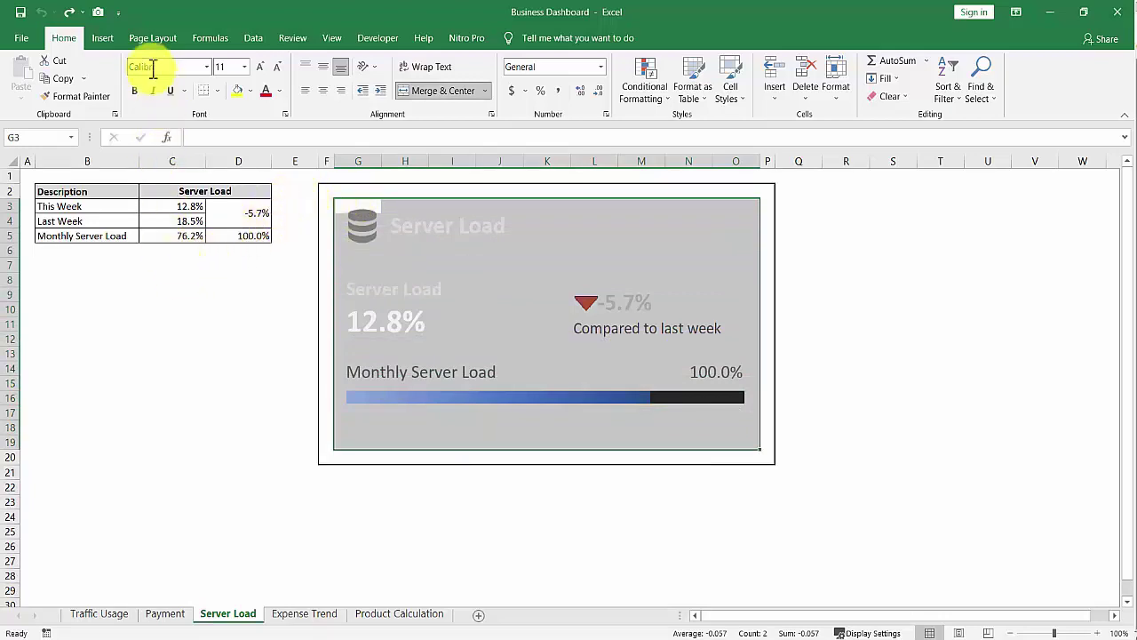
click(98, 12)
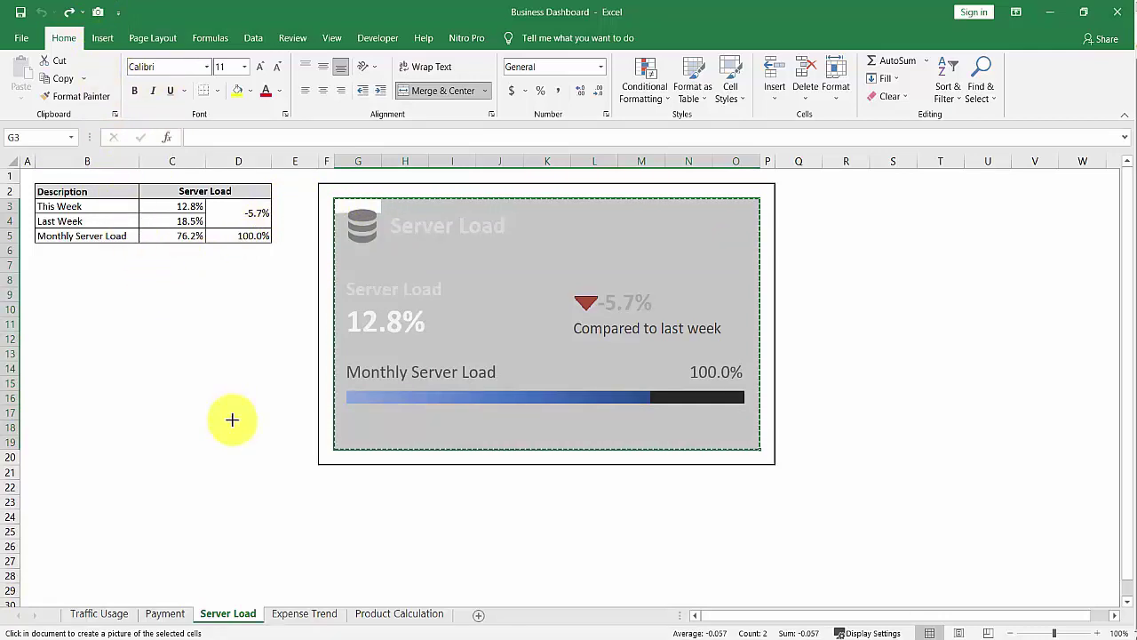
Step: Switch to PowerPoint, paste the Server Load range as a linked Microsoft Excel Worksheet Object and fit it inside the upper row's third card
click(256, 633)
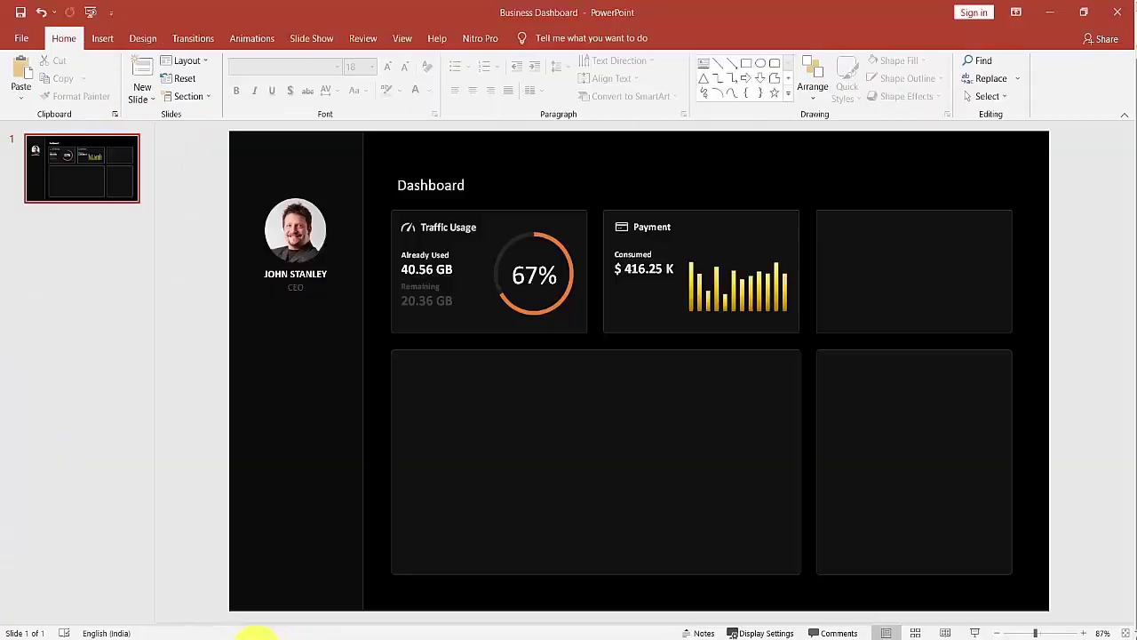
click(25, 96)
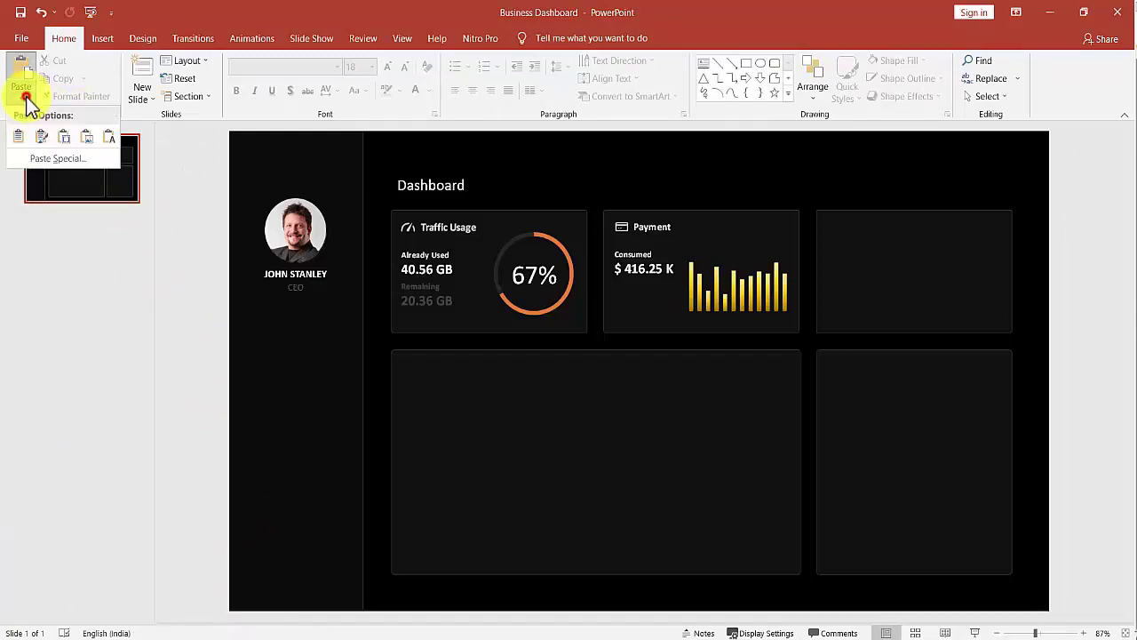
click(47, 156)
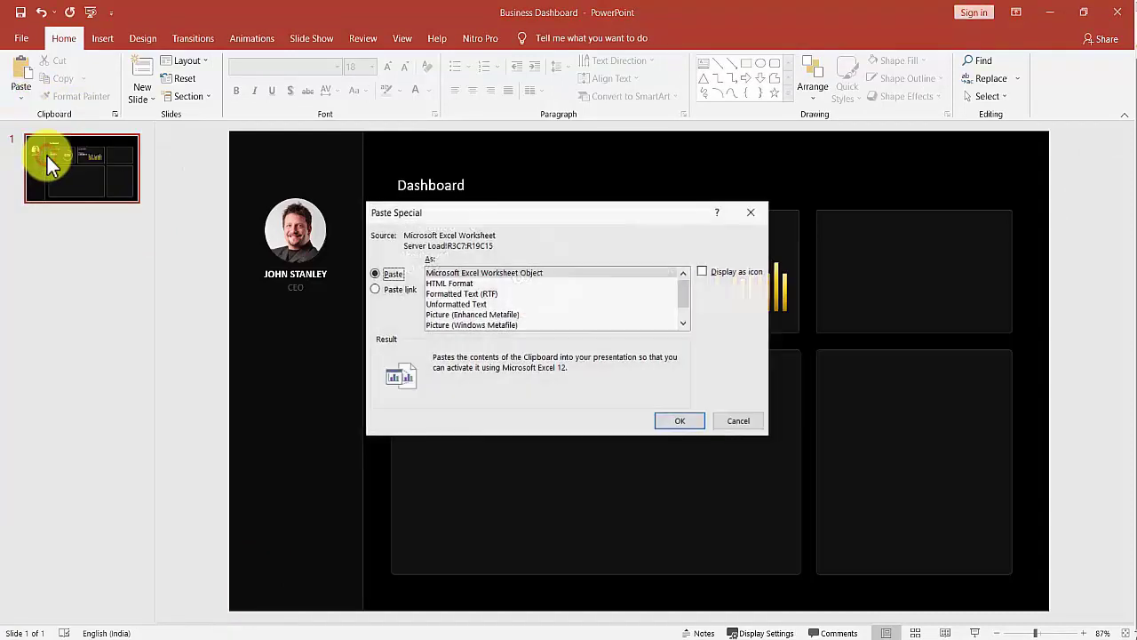
click(407, 291)
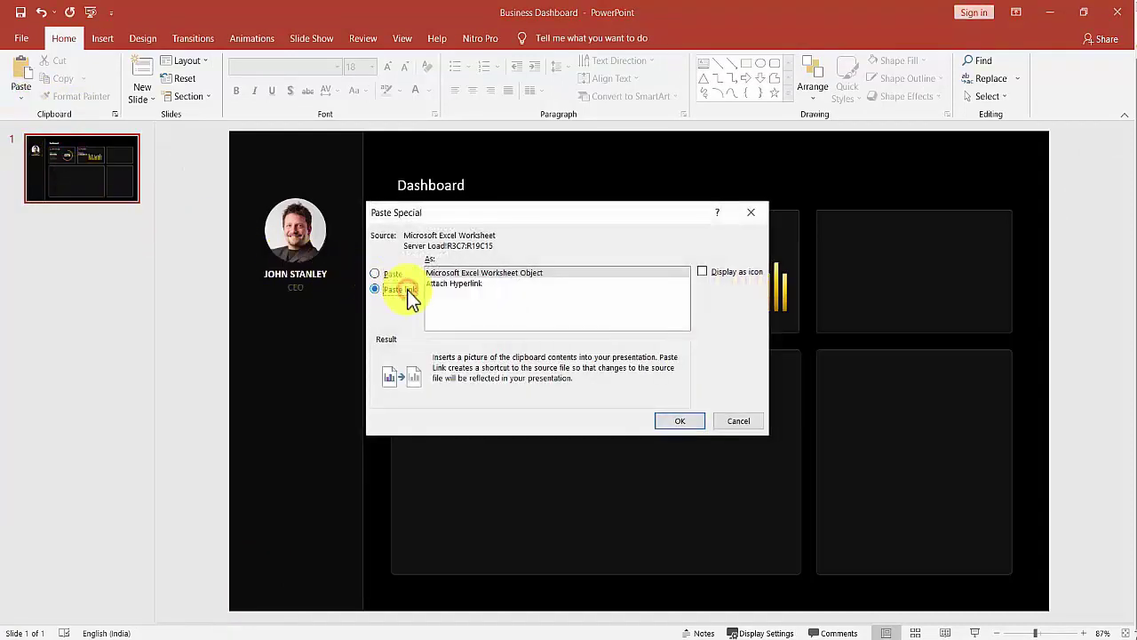
click(531, 273)
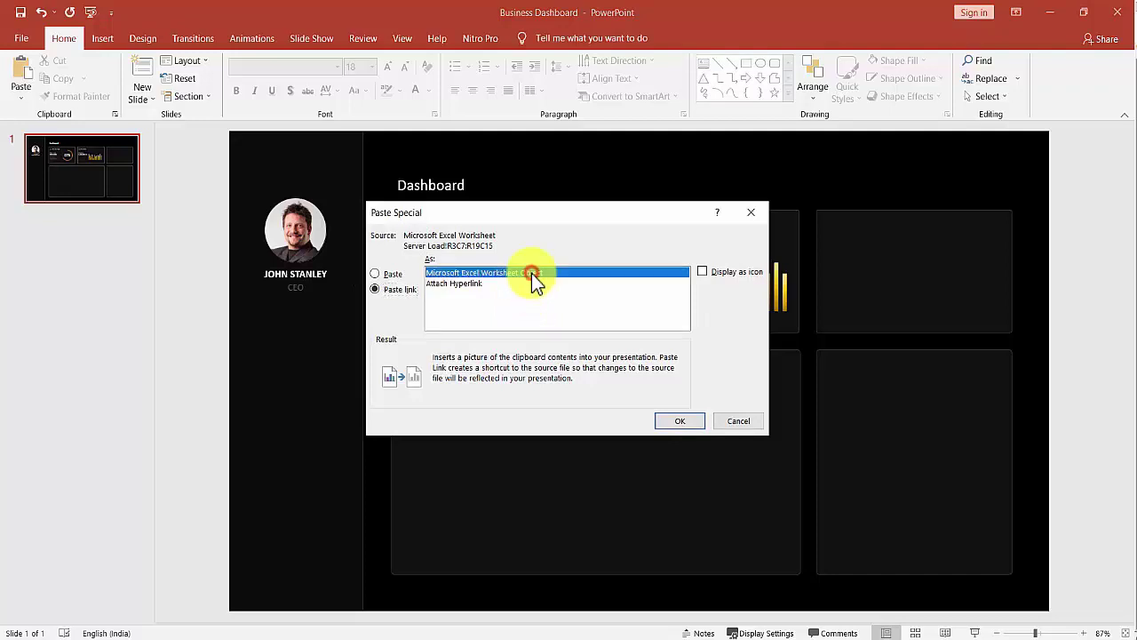
click(678, 421)
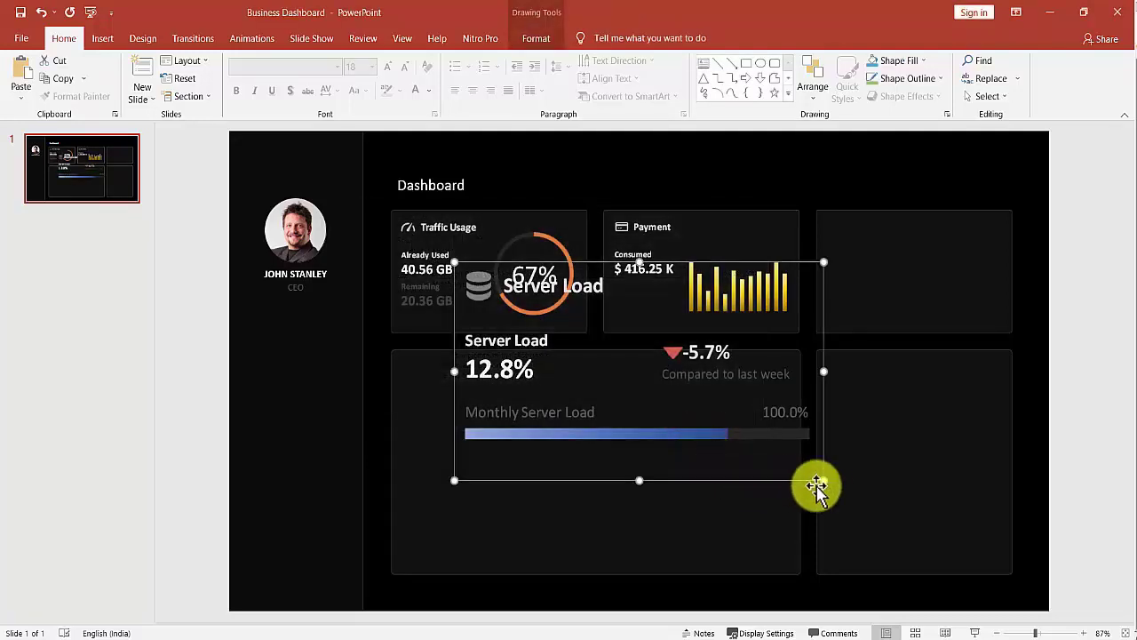
drag(817, 483, 971, 316)
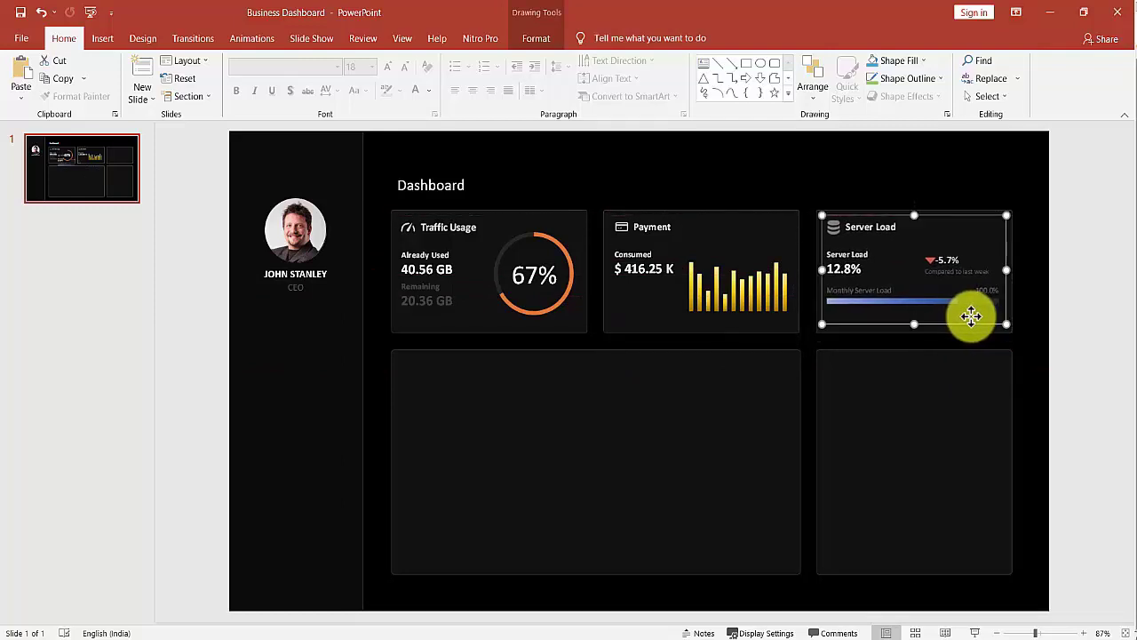
click(762, 144)
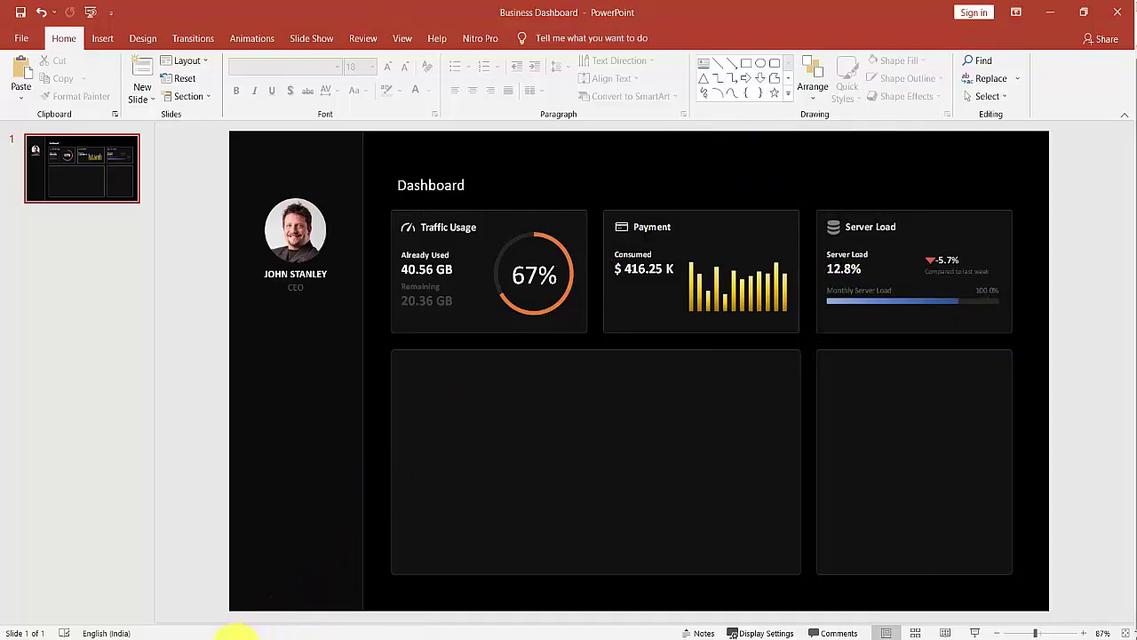
Step: Switch back to Excel, clear the Server Load capture selection and open the Expense Trend sheet
key(alt+Tab)
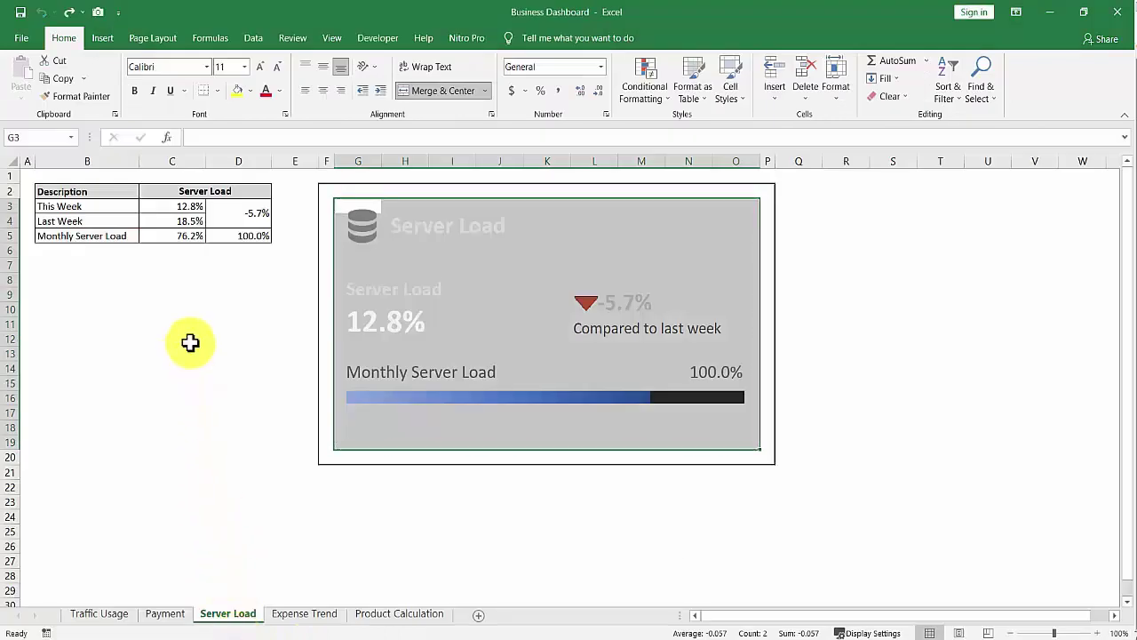
click(190, 343)
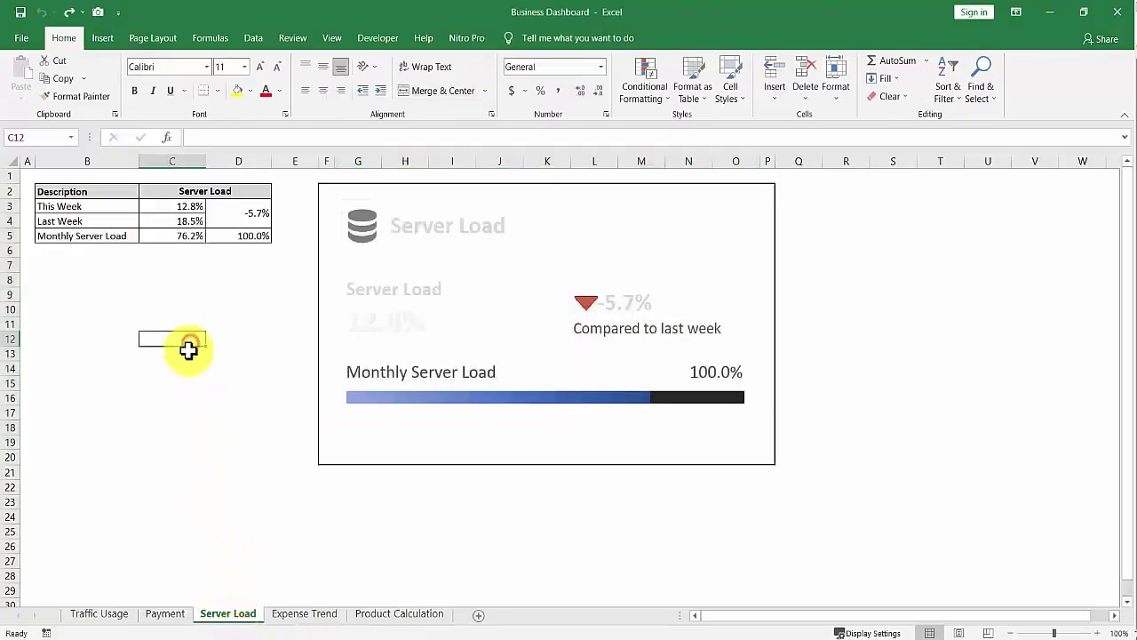
click(304, 614)
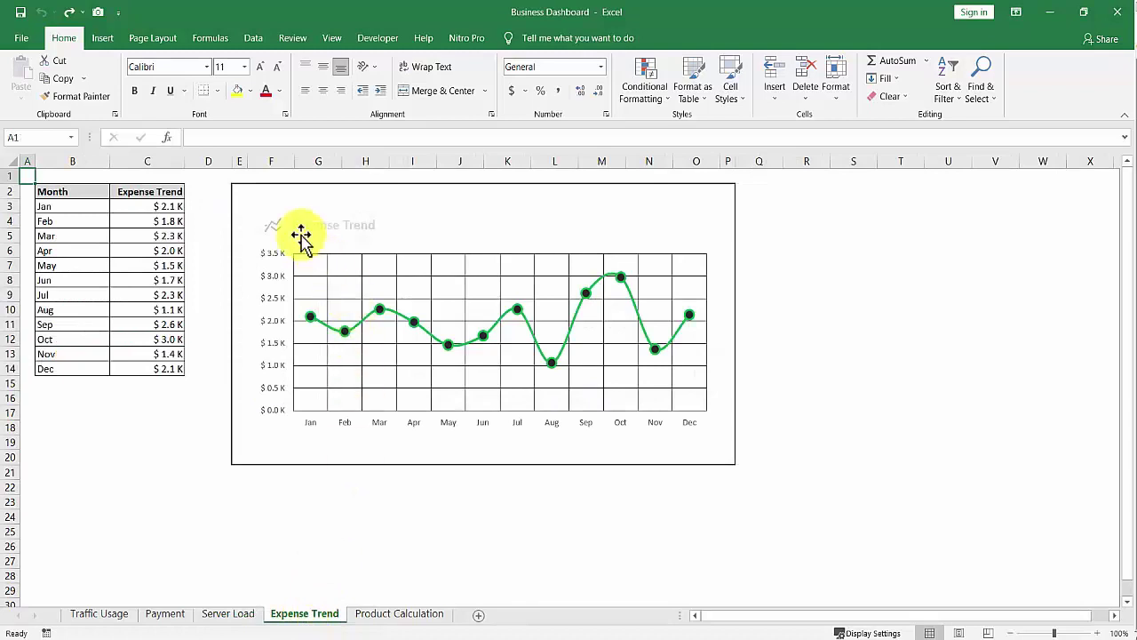
Step: Capture the range F3:O19 containing the Expense Trend chart with the Camera tool
click(272, 196)
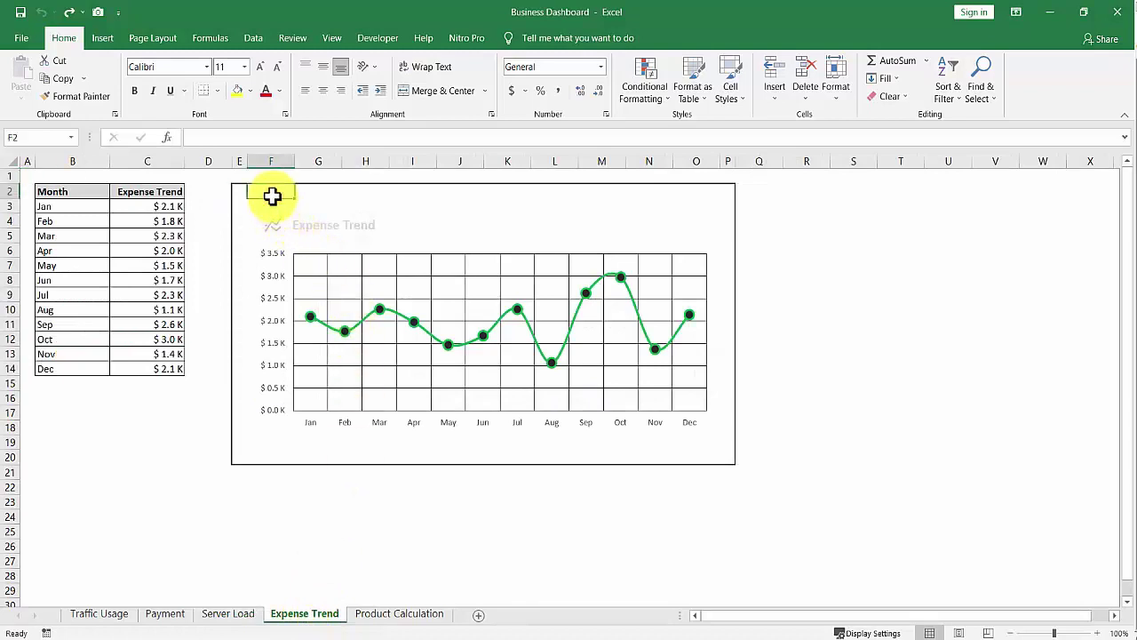
key(shift+Down)
key(shift+Down)
key(shift+Down)
key(shift+Down)
key(shift+Down)
key(shift+Down)
key(shift+Down)
key(shift+Down)
key(shift+Down)
key(shift+Down)
key(shift+Down)
key(shift+Down)
key(shift+Down)
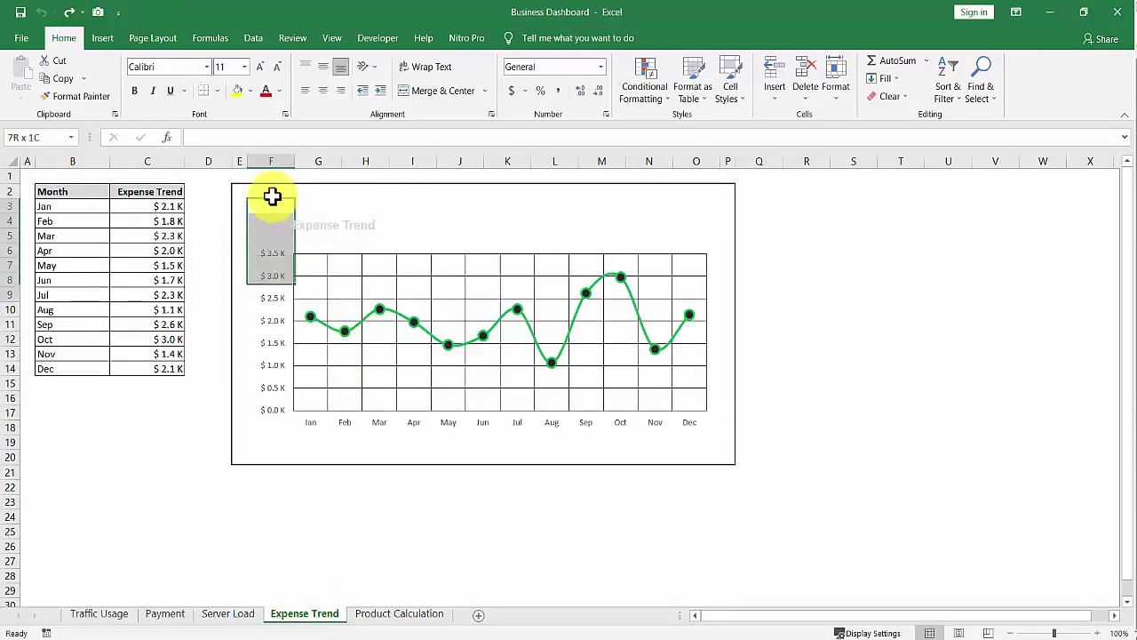
key(shift+Down)
key(shift+Down)
key(shift+Right)
key(shift+Right)
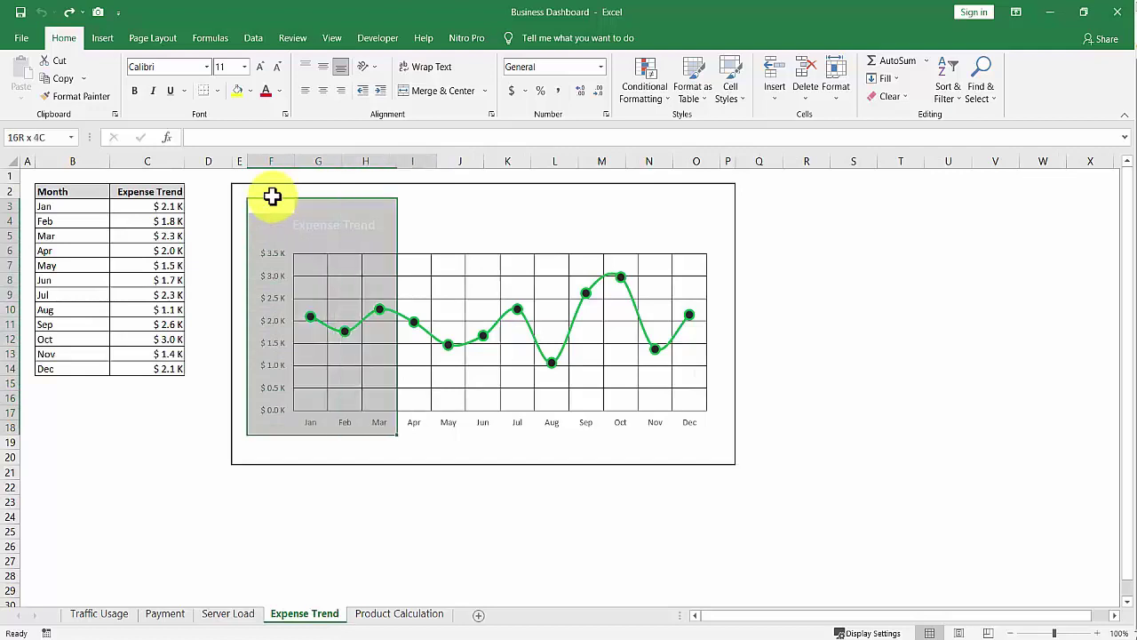
key(shift+Right)
key(shift+Down)
key(shift+Right)
key(shift+Right)
key(shift+Right)
key(shift+Right)
key(shift+Right)
key(shift+Right)
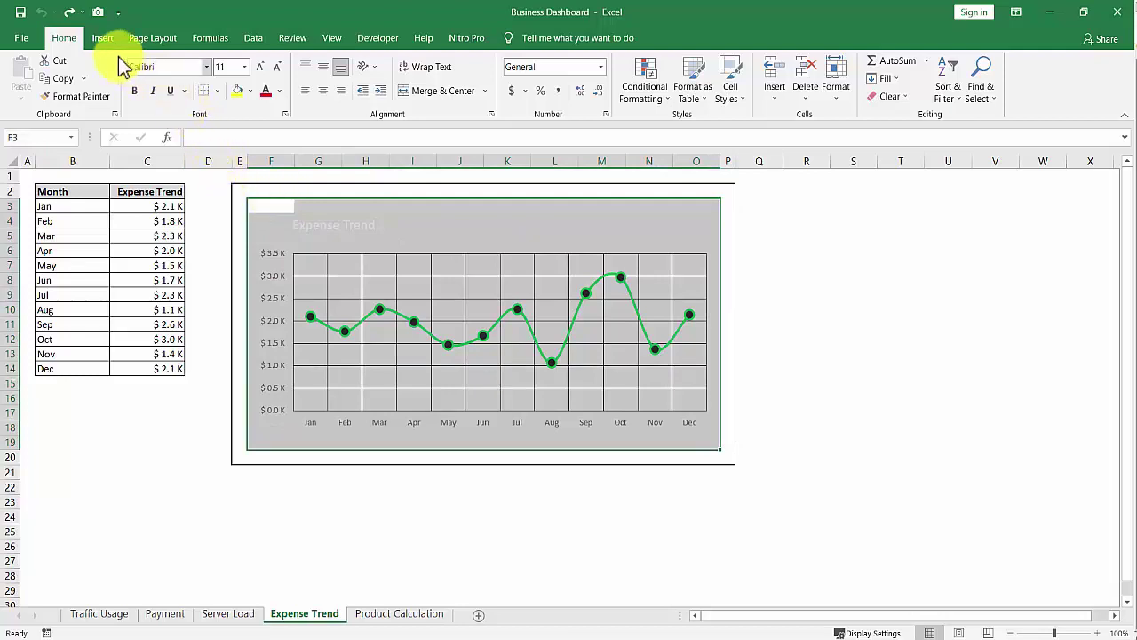
click(98, 14)
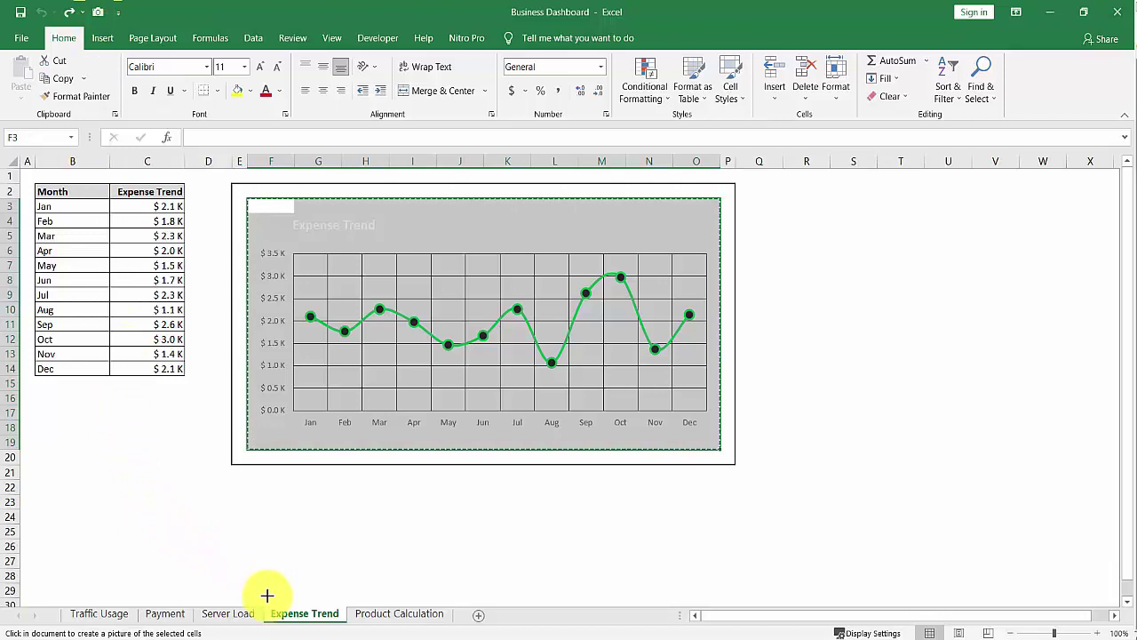
Step: Switch to PowerPoint, paste the Expense Trend range as a linked Microsoft Excel Worksheet Object and fit it over the wide lower card
key(alt+Tab)
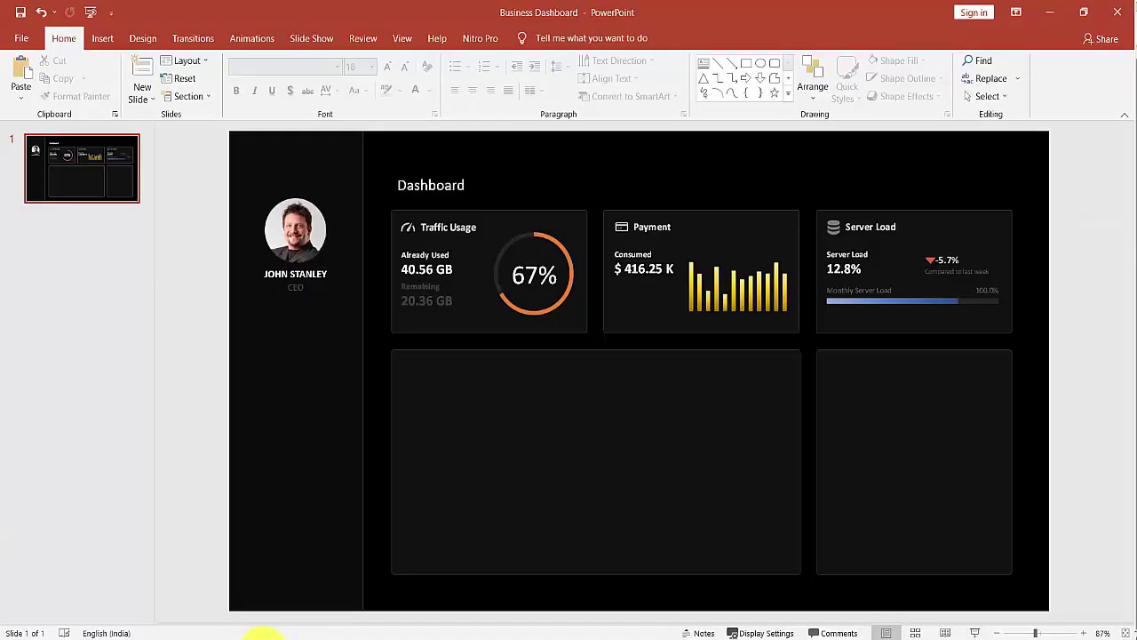
click(20, 97)
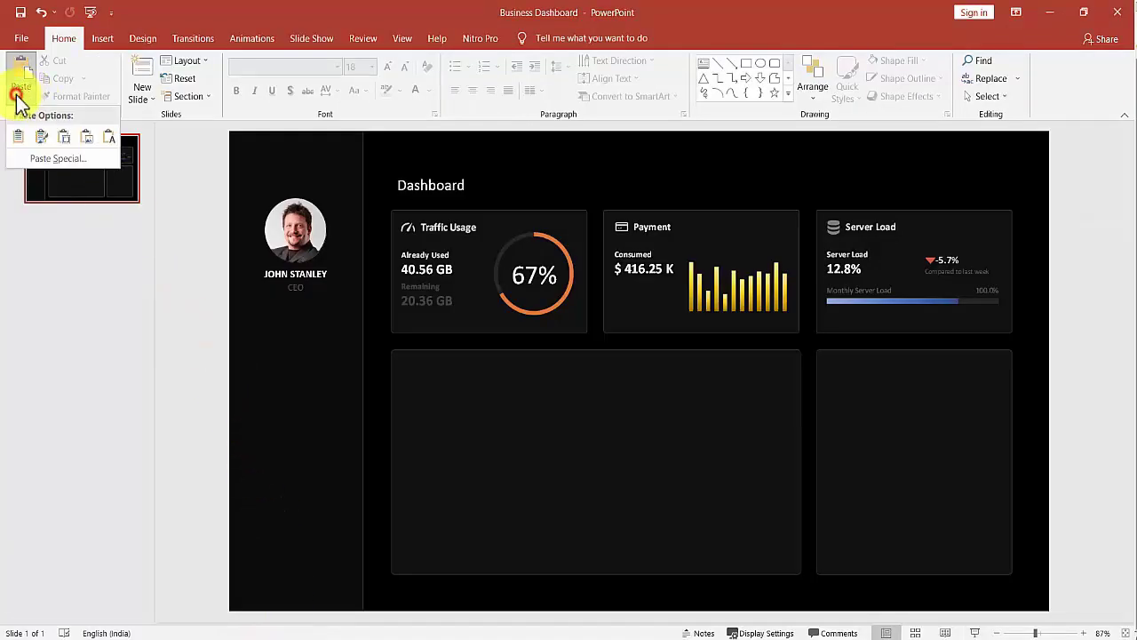
click(58, 156)
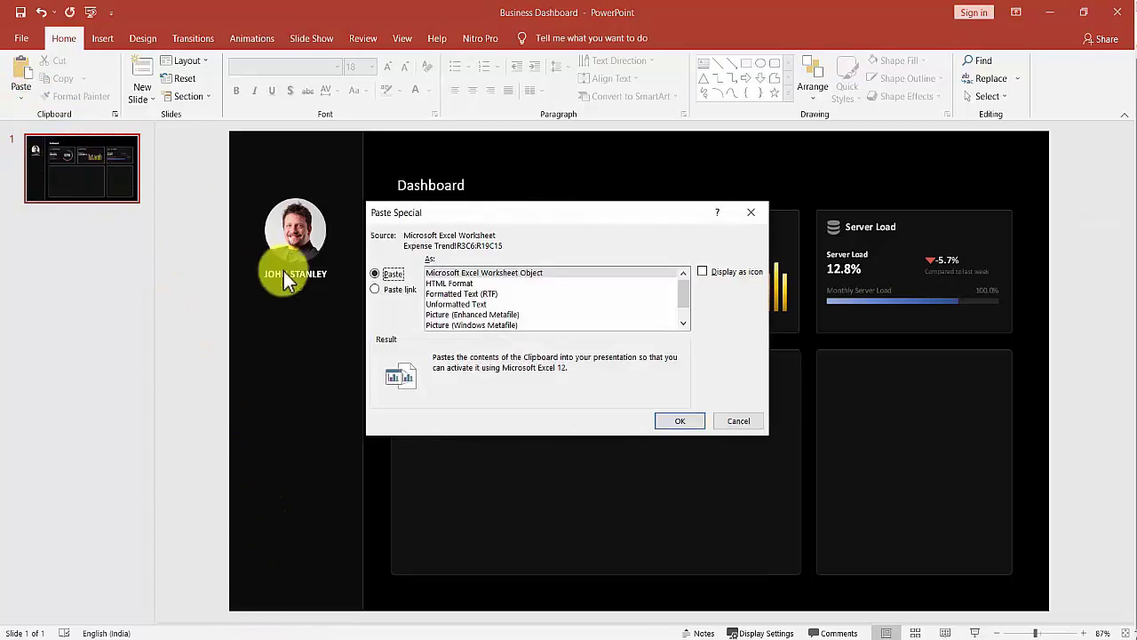
click(398, 290)
click(494, 274)
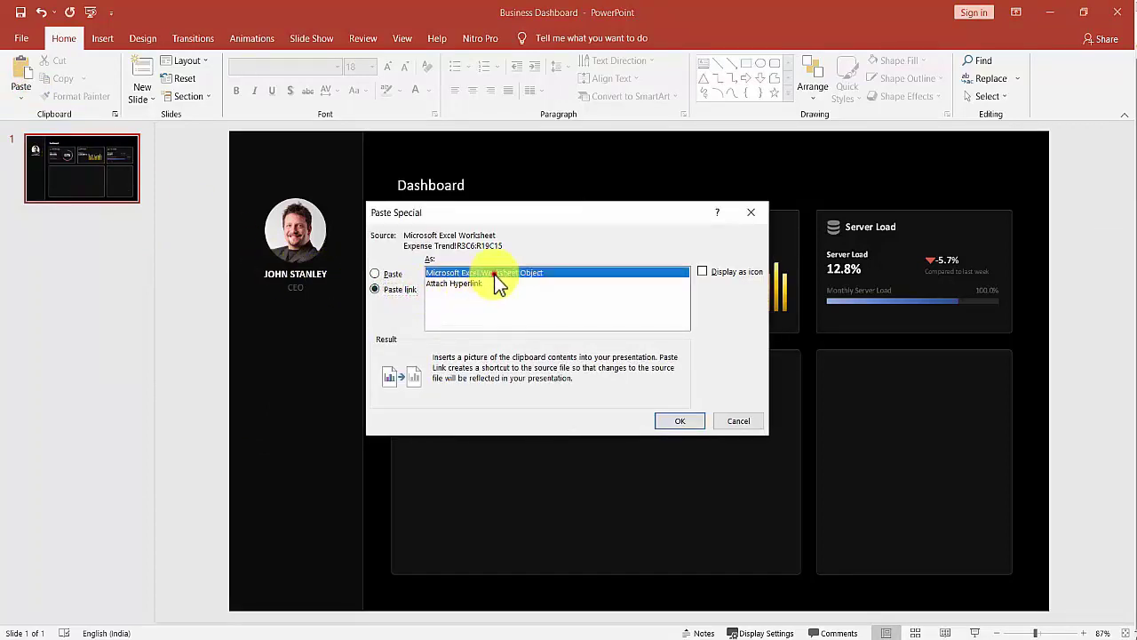
click(689, 422)
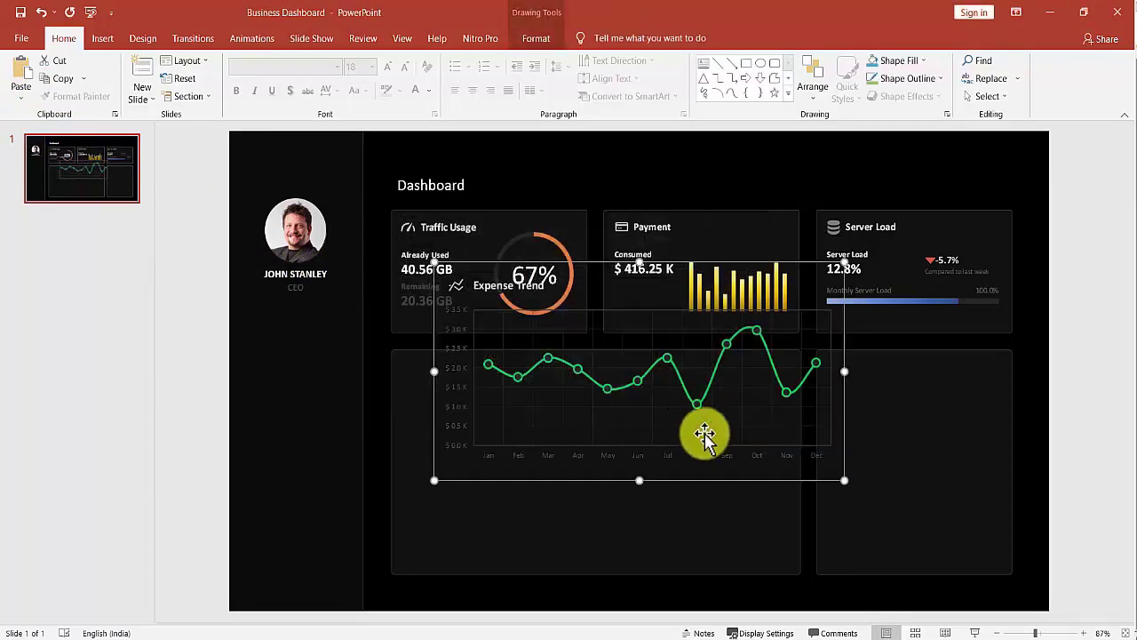
drag(792, 482, 767, 557)
key(Escape)
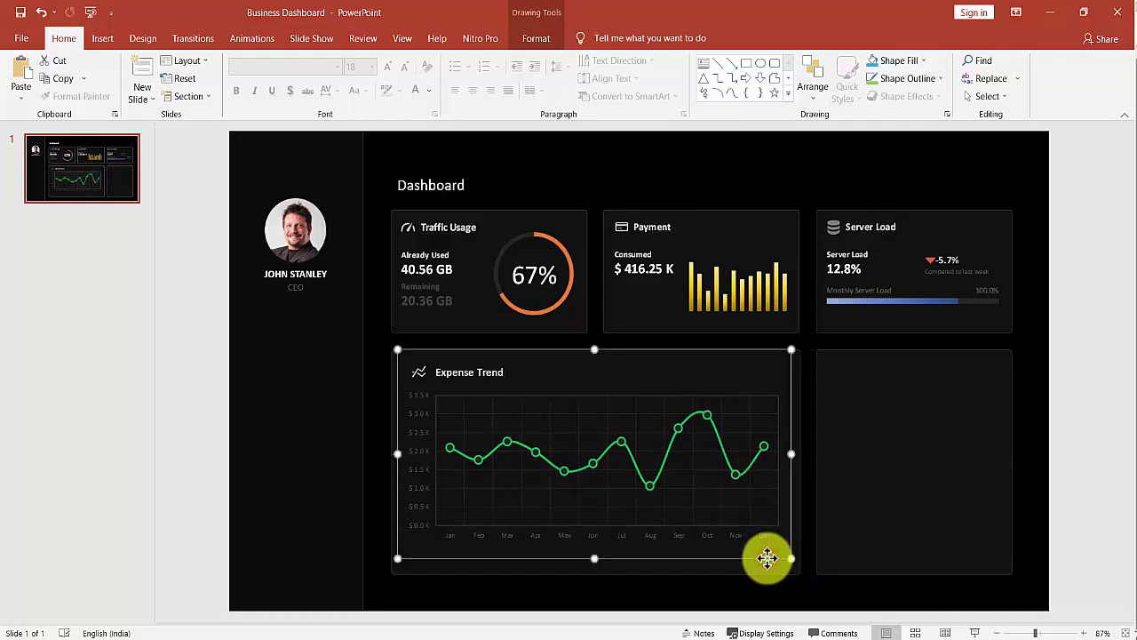
Step: Nudge the Expense Trend object down and slightly sideways until it sits centred in the wide lower card, then deselect it
key(Down)
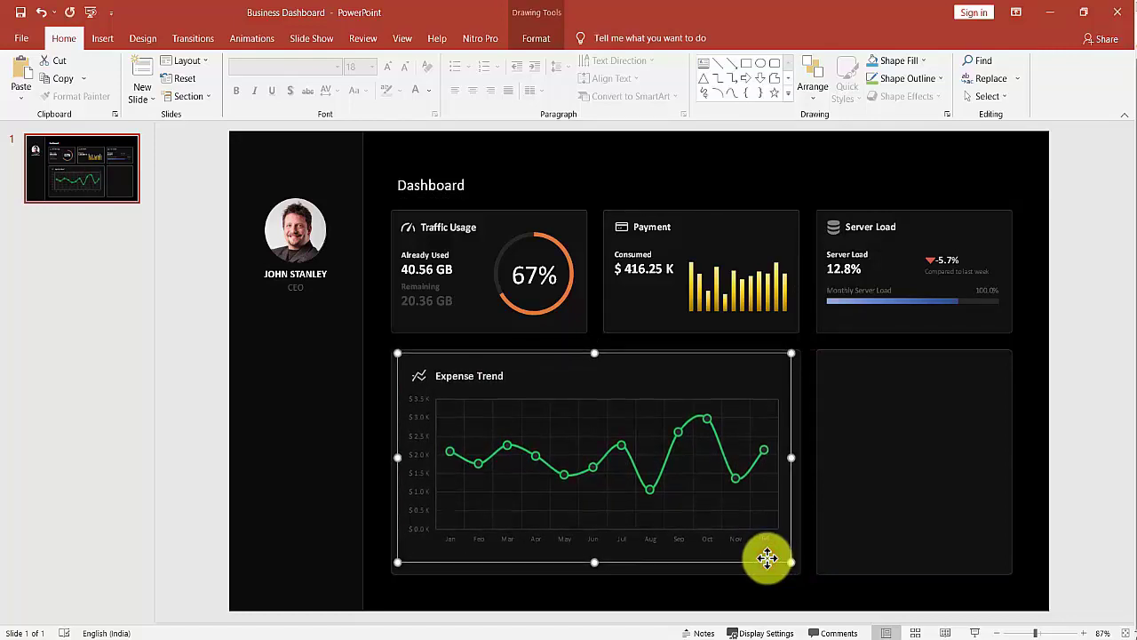
key(Down)
key(Down)
key(Down)
key(Down)
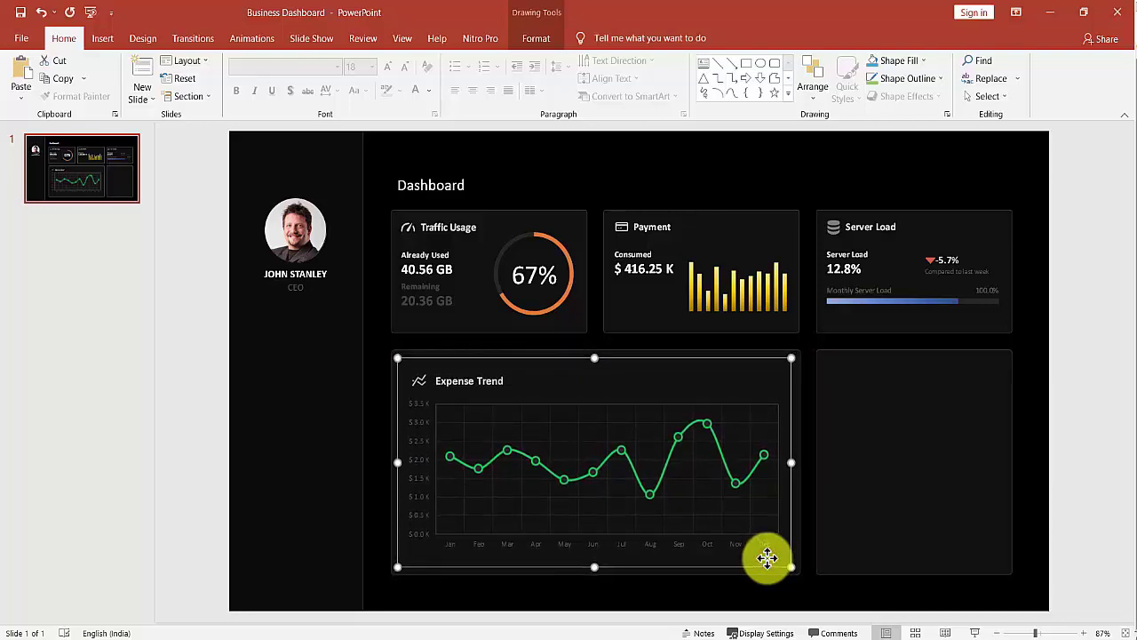
key(Right)
key(Up)
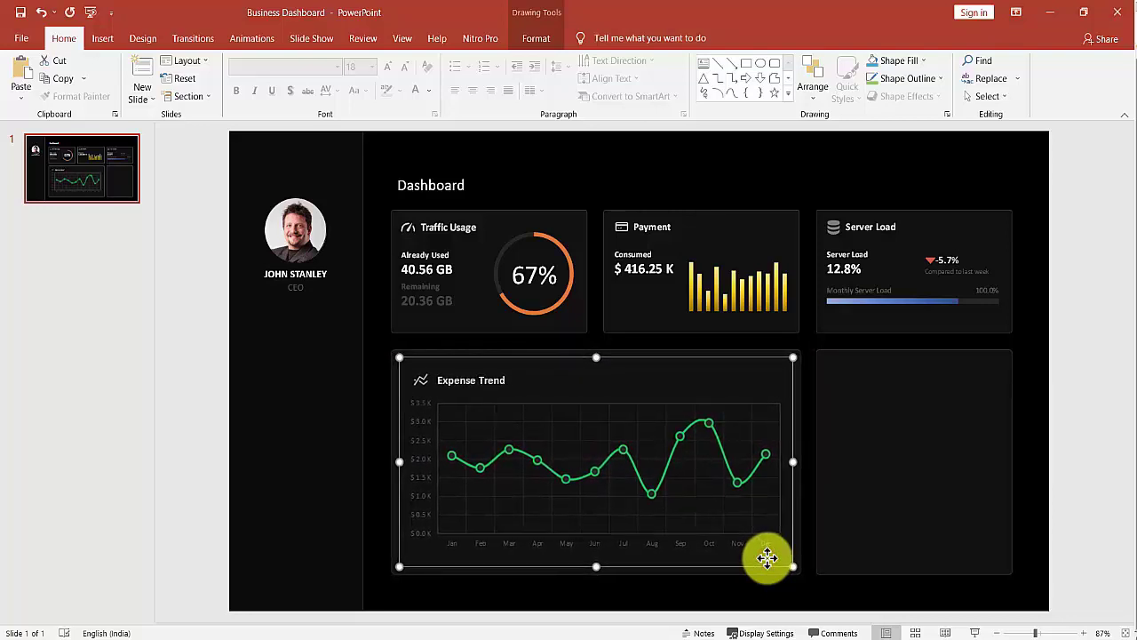
click(748, 147)
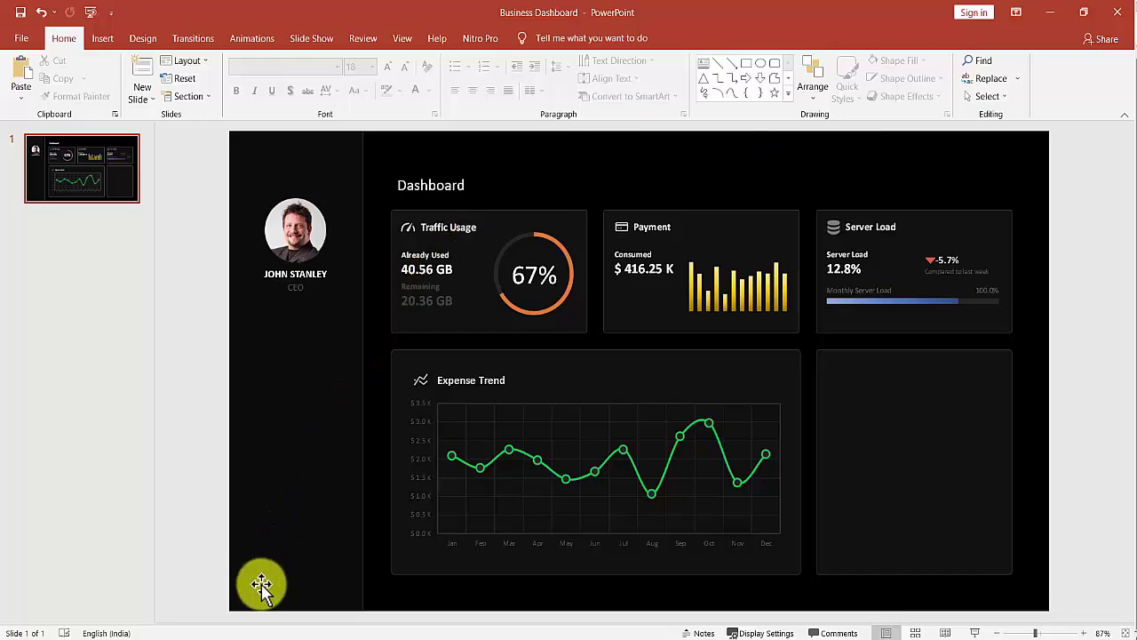
Step: Switch back to Excel, cancel the pending Expense Trend capture and open the Product Calculation sheet
click(242, 635)
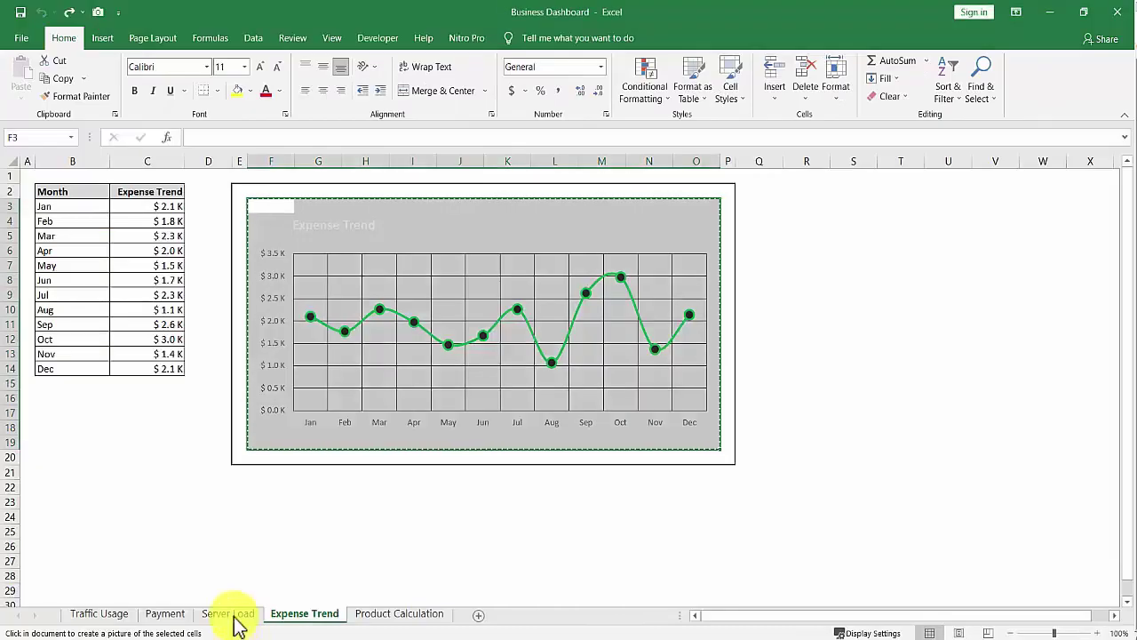
click(183, 453)
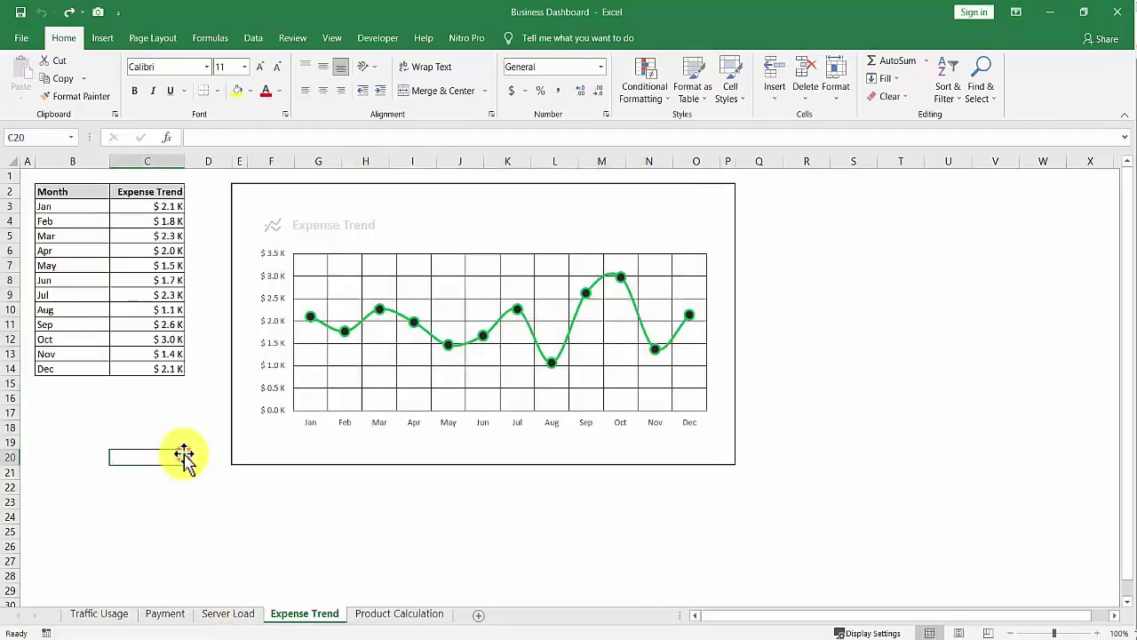
click(413, 619)
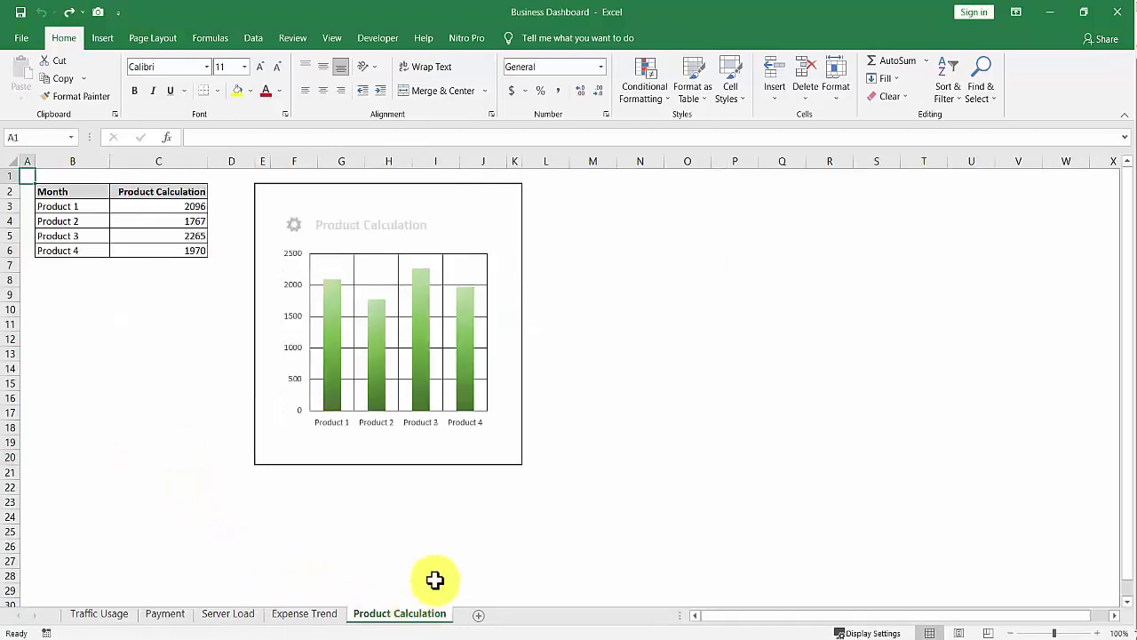
Step: Capture the range F3:J19 containing the Product Calculation chart with the Camera tool
click(280, 200)
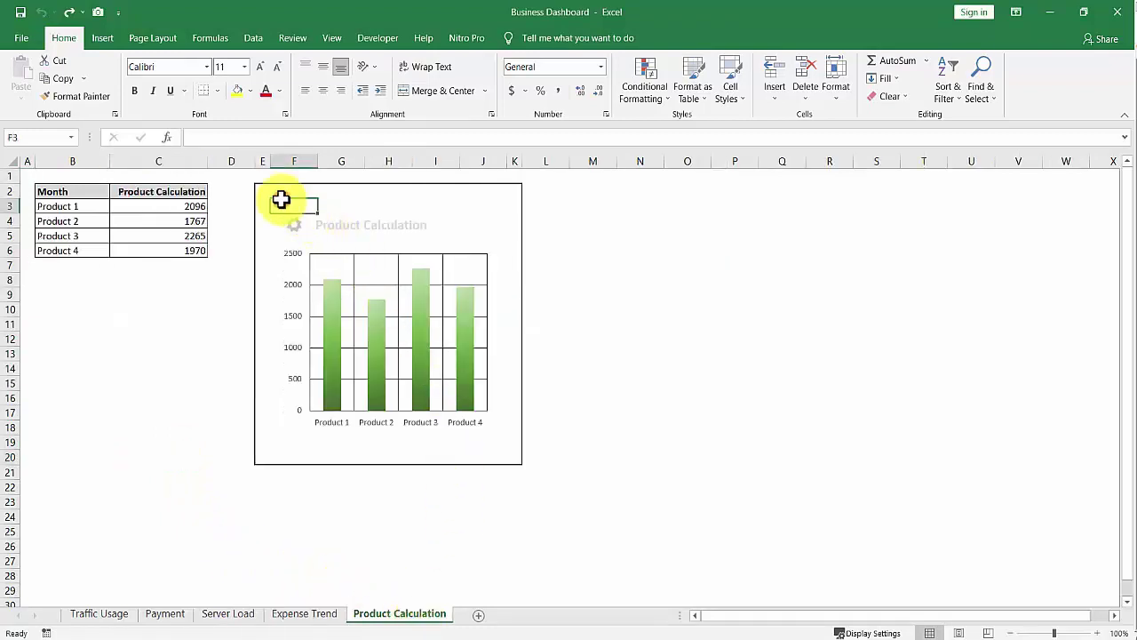
key(shift+Right)
key(shift+Right)
key(shift+Right)
key(shift+Right)
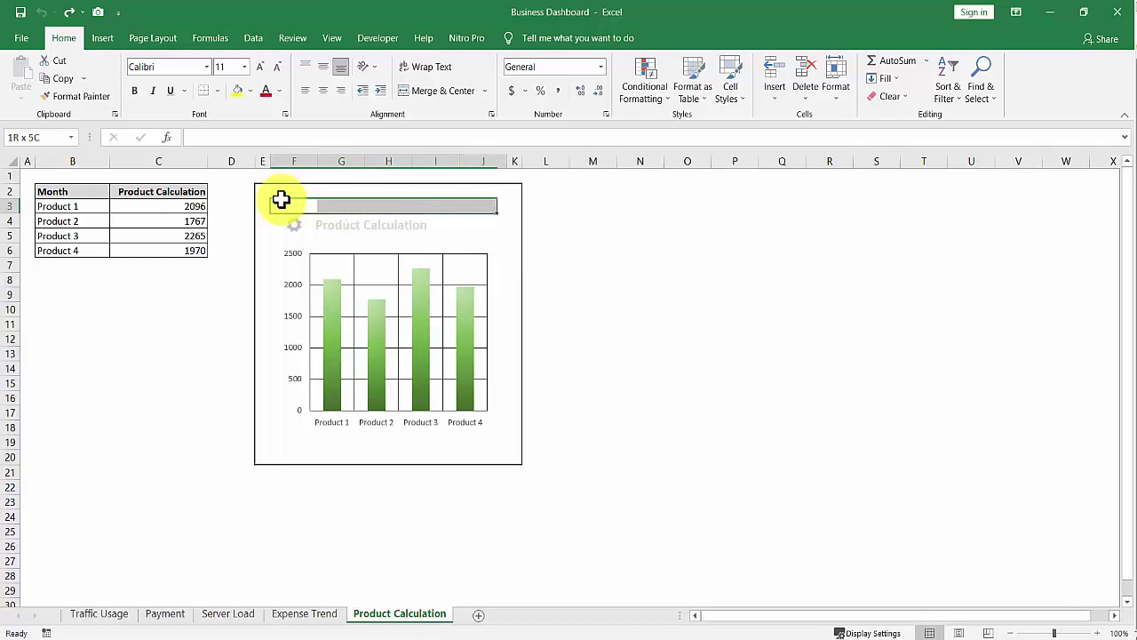
key(shift+Down)
key(shift+Down)
key(shift+Down)
key(shift+Down)
key(shift+Down)
key(shift+Down)
key(shift+Down)
key(shift+Down)
key(shift+Down)
key(shift+Down)
key(shift+Down)
key(shift+Down)
key(shift+Down)
key(shift+Down)
key(shift+Down)
key(shift+Down)
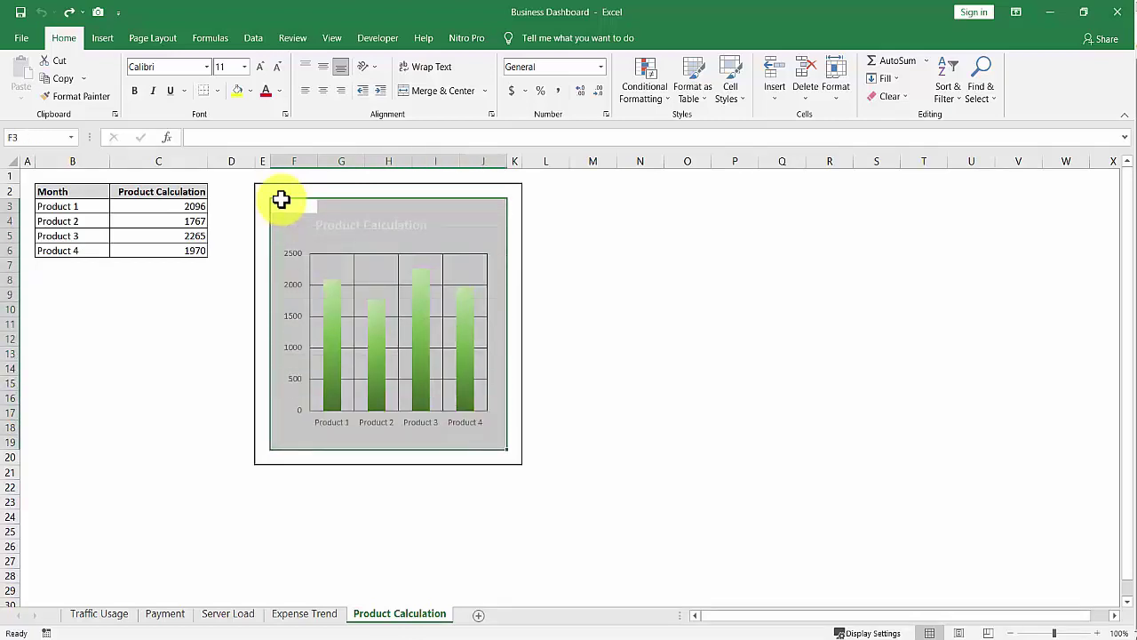
click(98, 13)
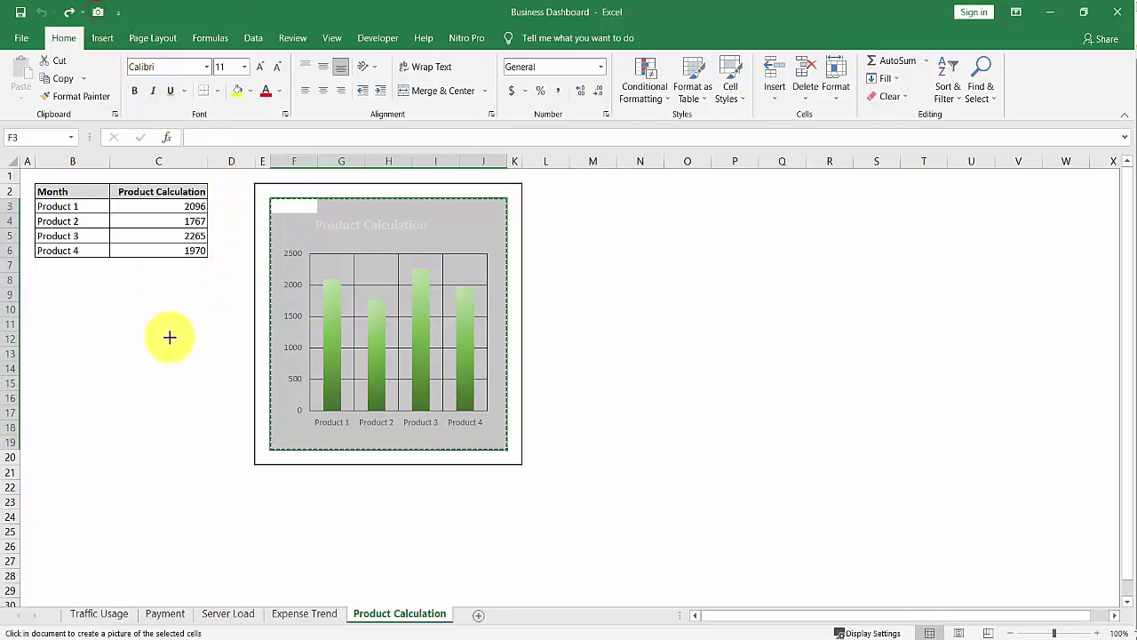
Step: Switch to PowerPoint and paste the Product Calculation range as a linked Microsoft Excel Worksheet Object
key(alt+Tab)
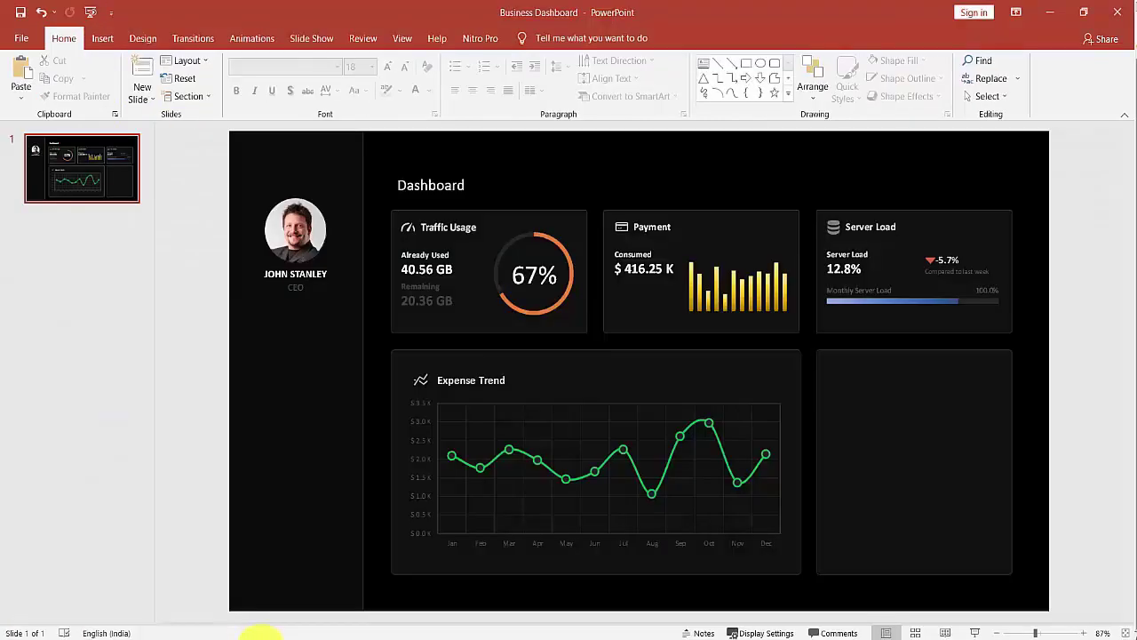
click(22, 98)
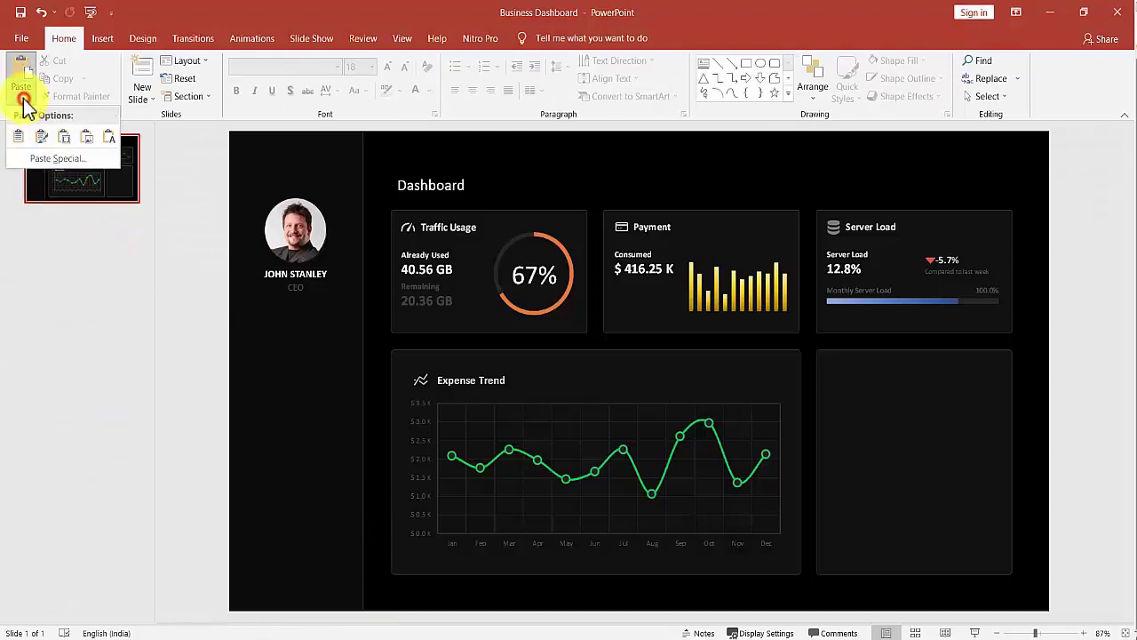
click(82, 162)
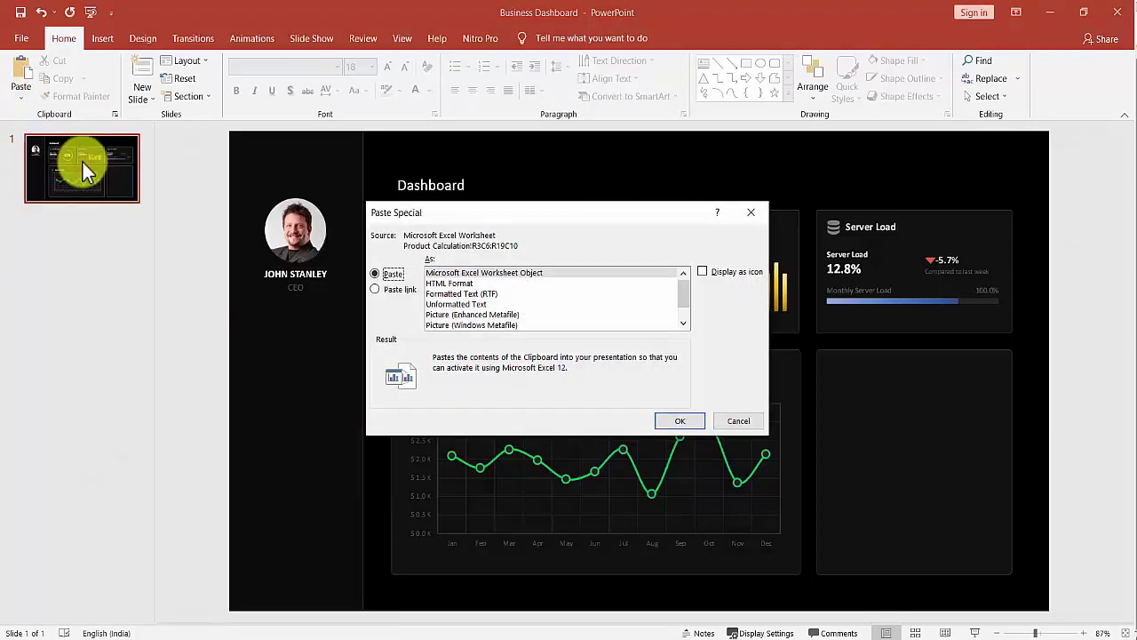
click(406, 291)
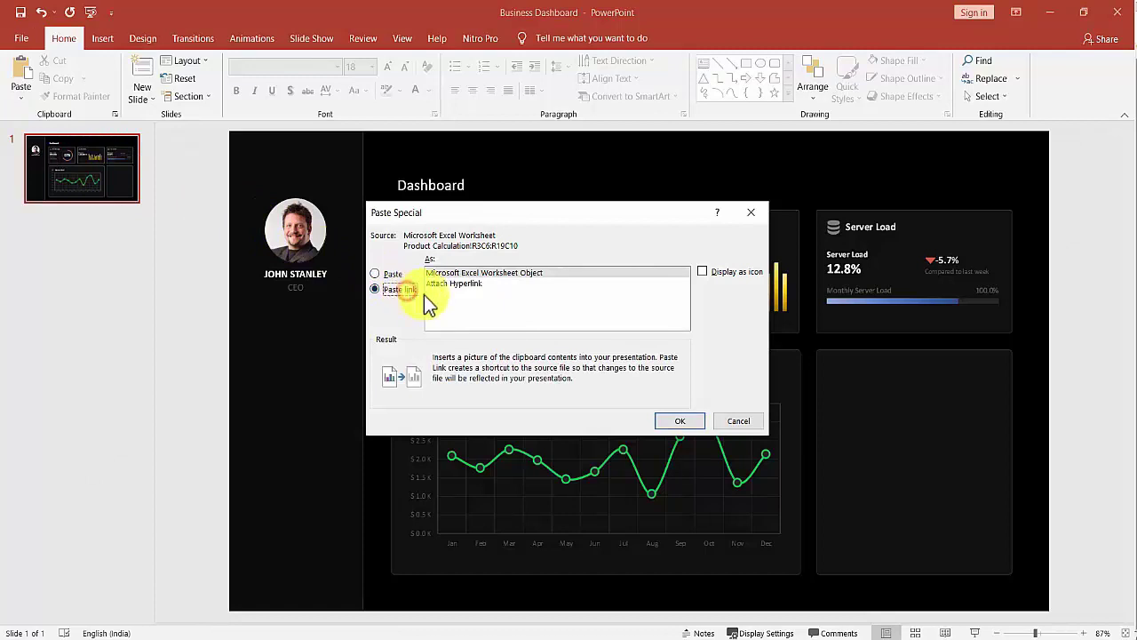
click(509, 274)
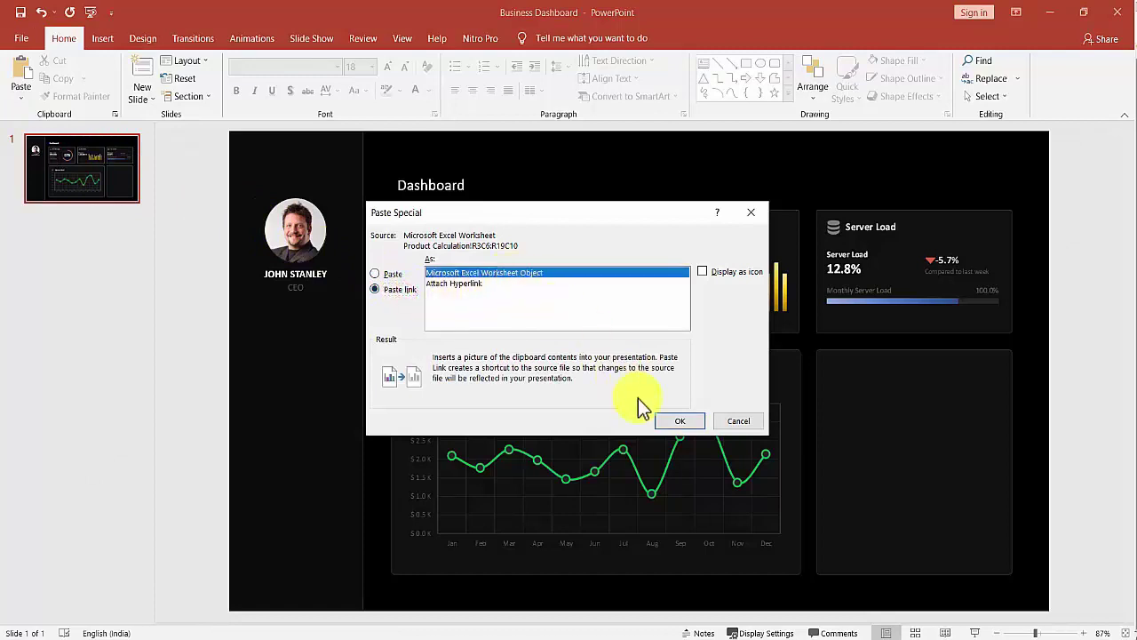
click(699, 424)
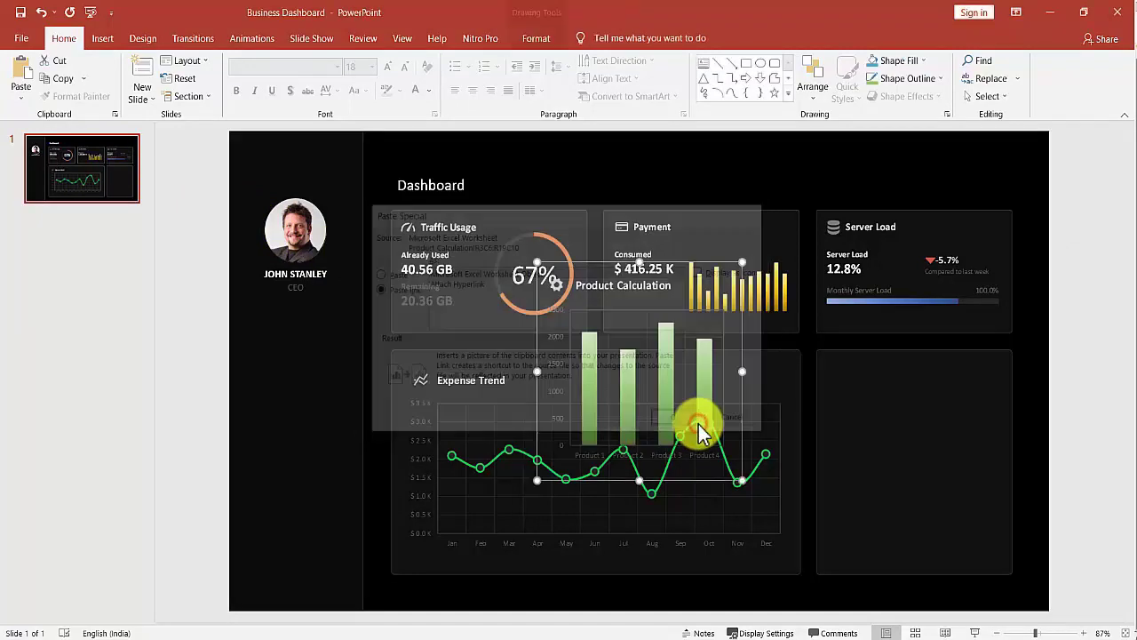
Step: Resize and centre the Product Calculation object in the empty card beside Expense Trend, deselect it and save the presentation
drag(736, 477, 962, 501)
drag(998, 537, 982, 546)
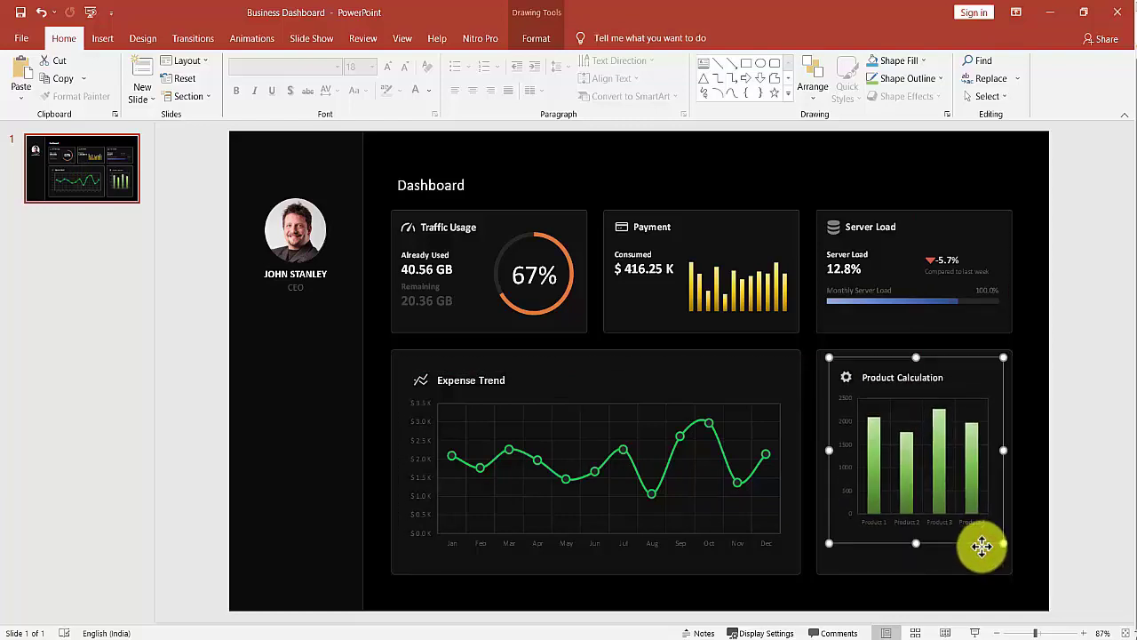
click(981, 546)
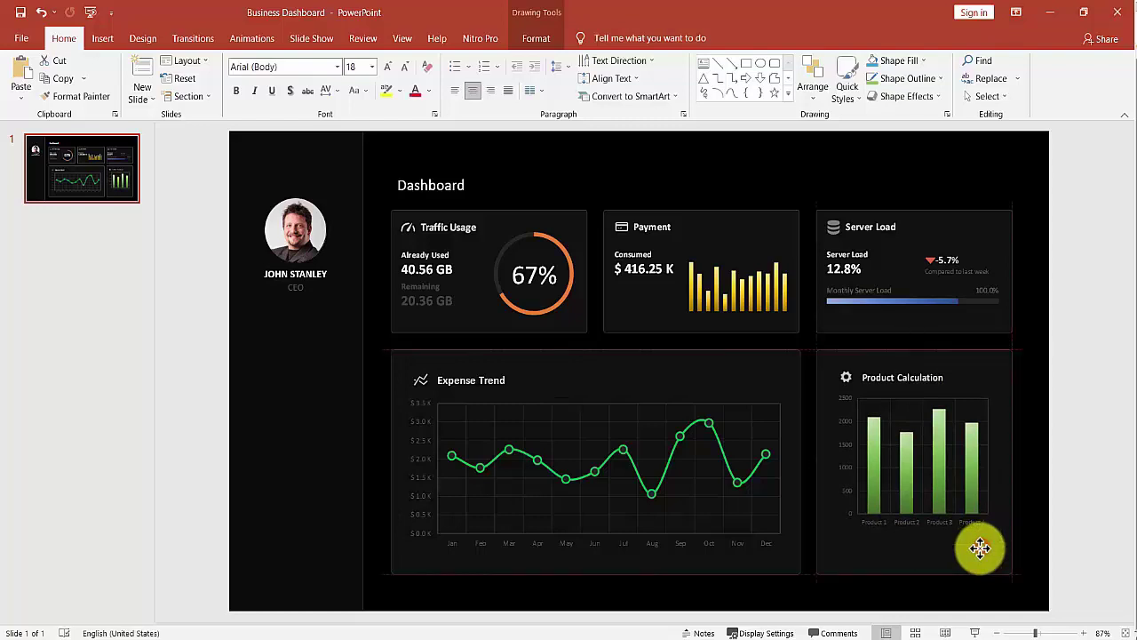
click(947, 493)
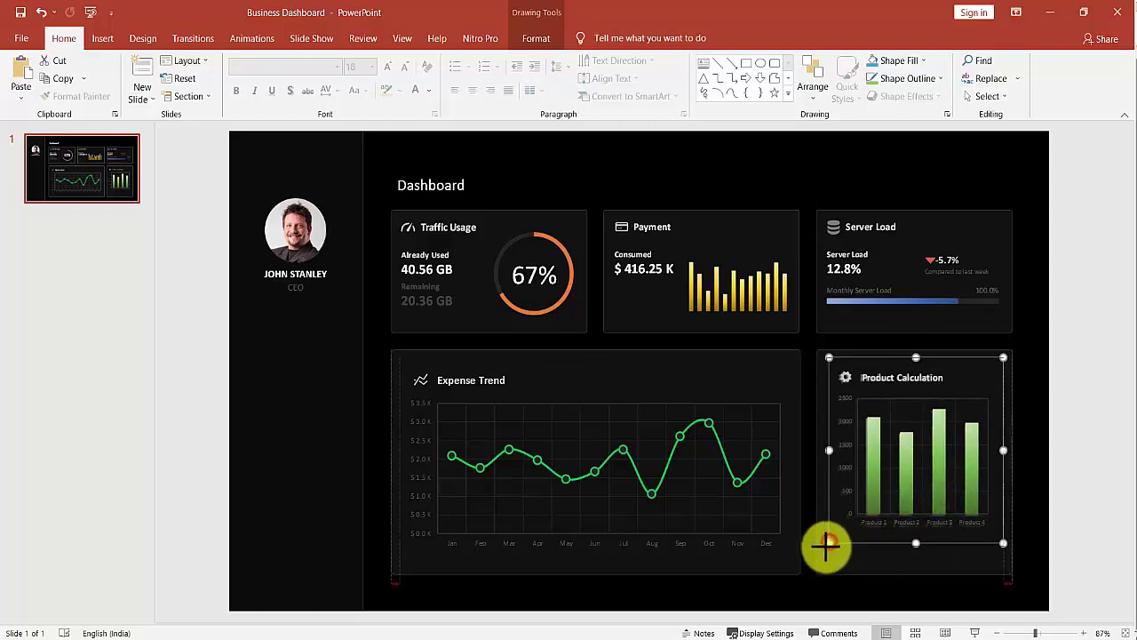
drag(829, 544, 828, 546)
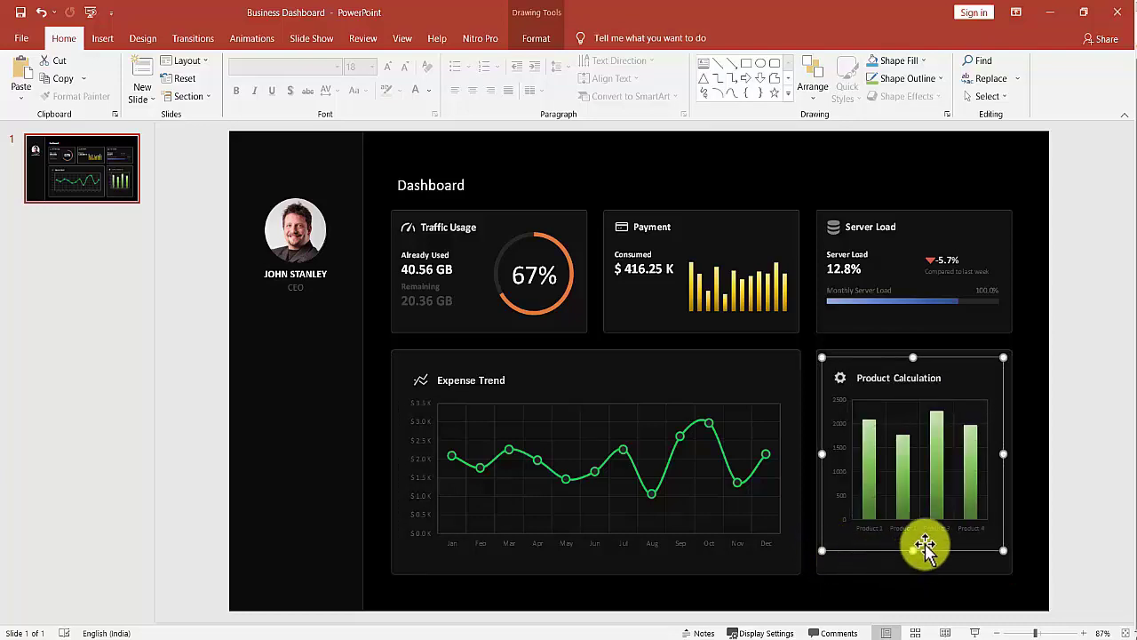
drag(924, 546, 944, 552)
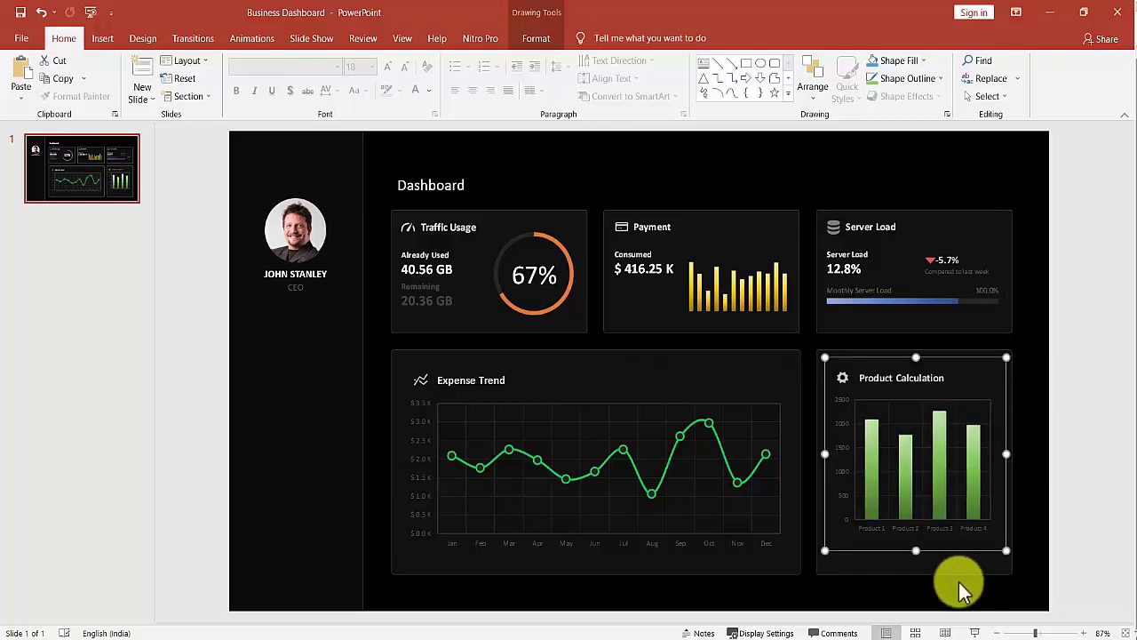
click(745, 142)
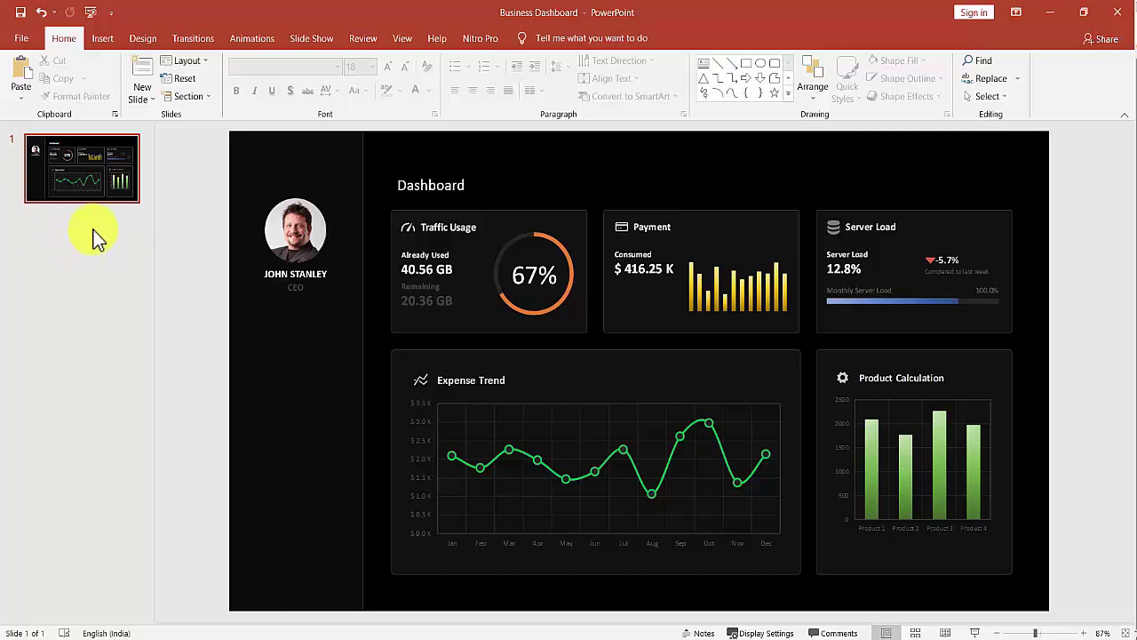
click(19, 13)
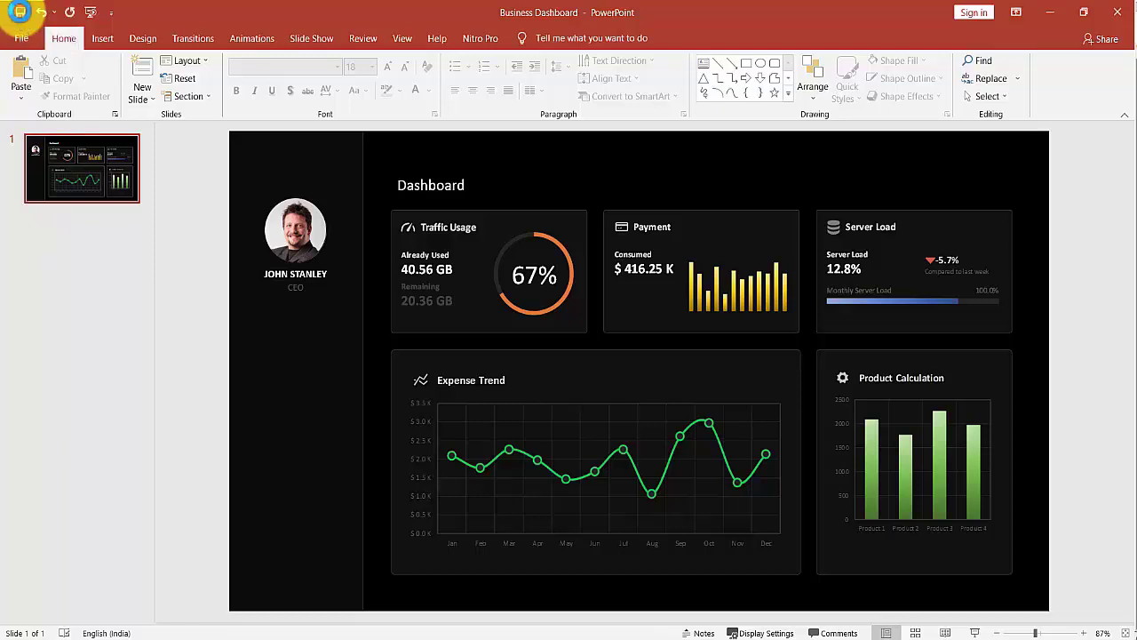
Step: Switch to Excel and set the Already Used value in cell C3 of the Traffic Usage sheet to 55.5
click(230, 636)
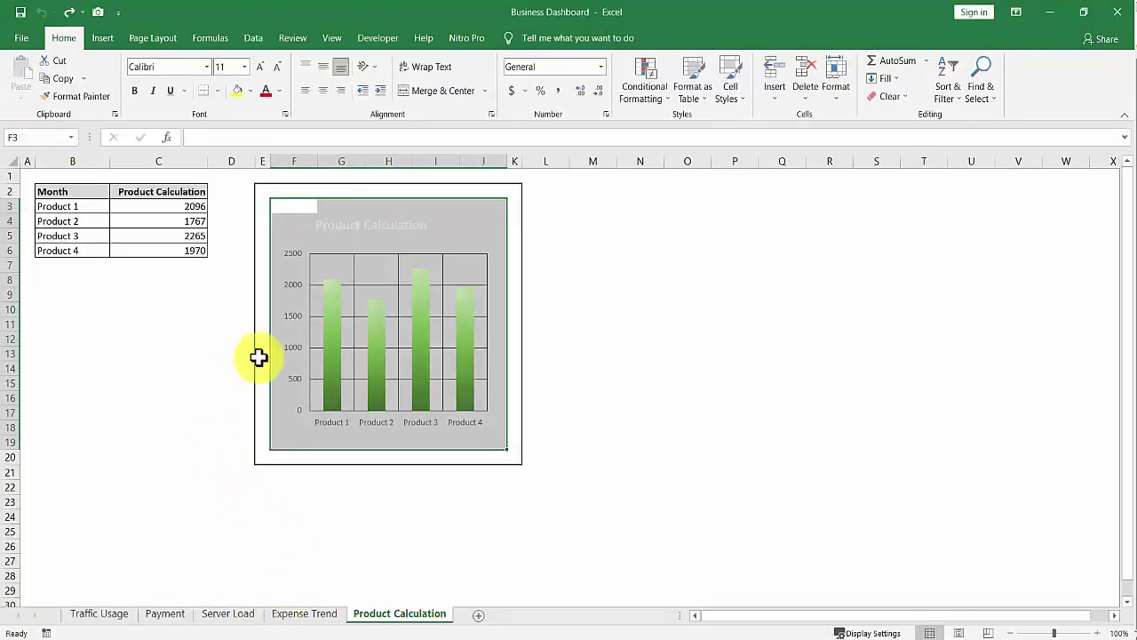
click(180, 324)
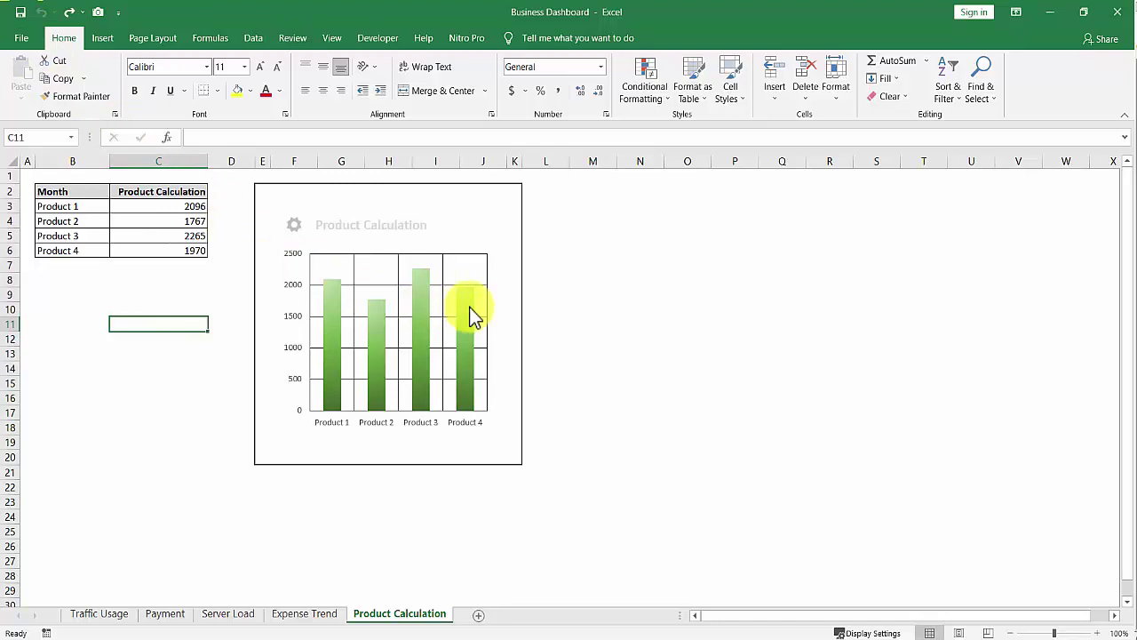
click(104, 614)
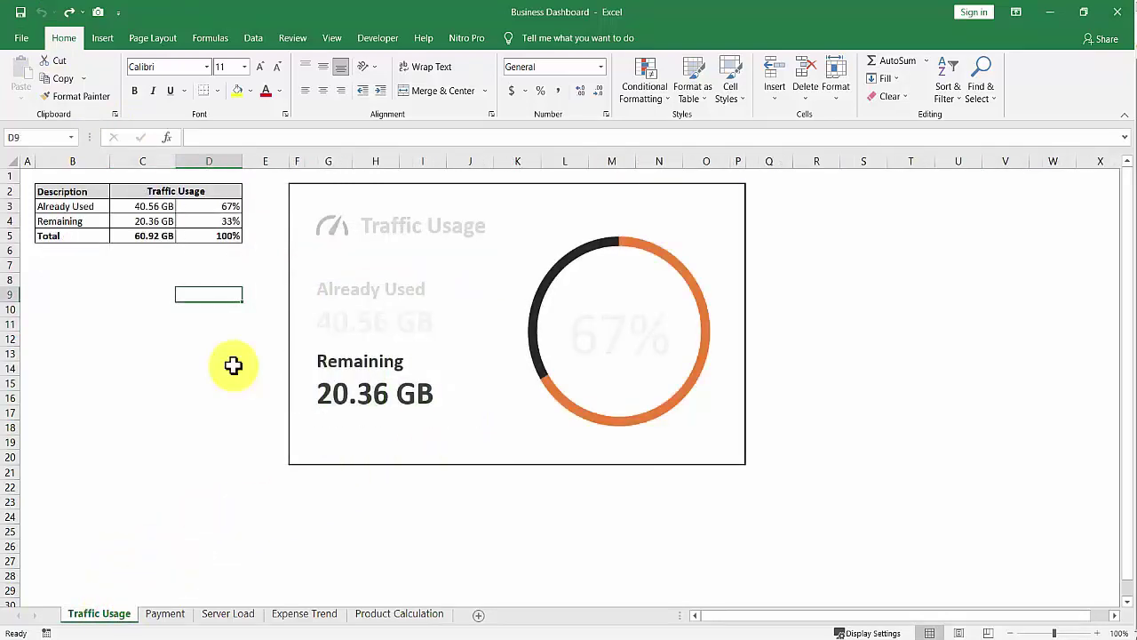
click(149, 208)
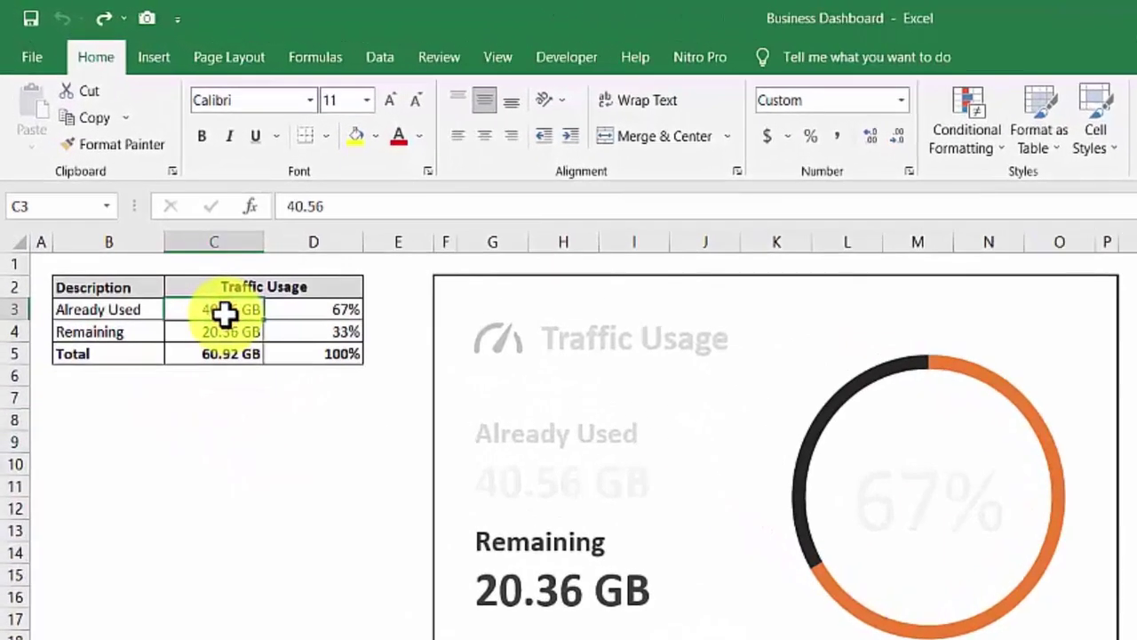
text(55.5)
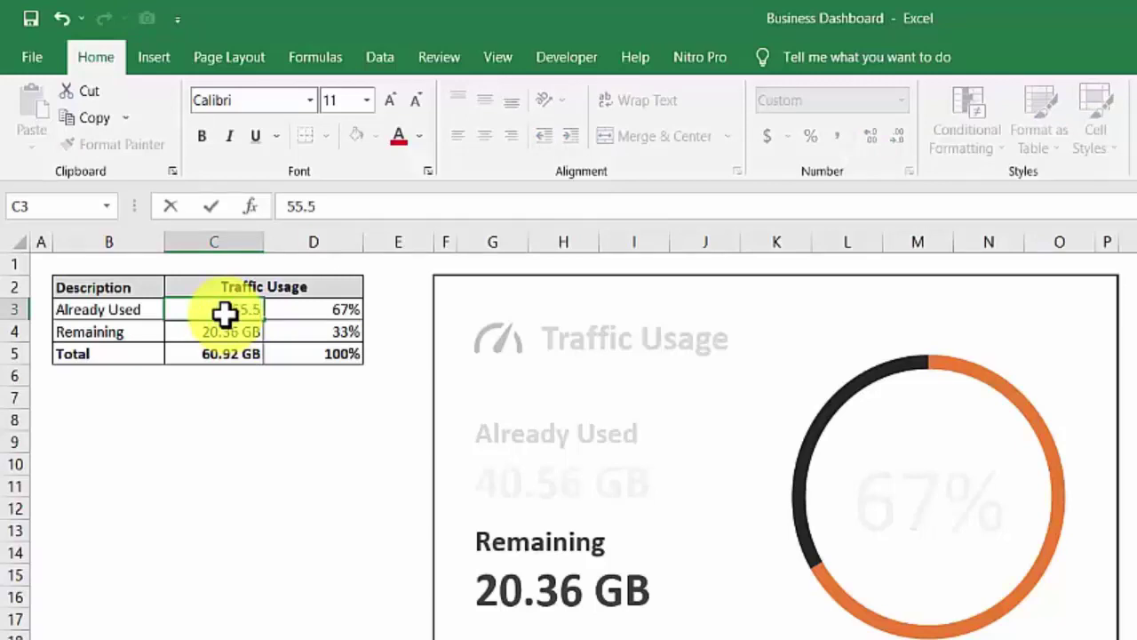
key(Return)
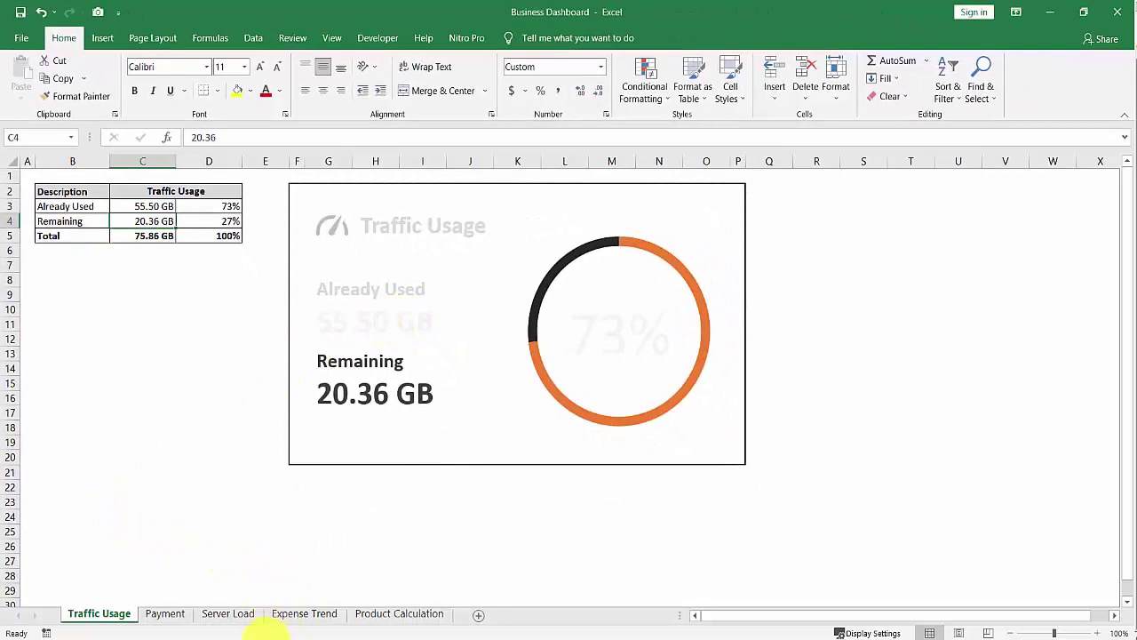
Step: Check the Traffic Usage card on the linked slide, and close both the Business Dashboard workbook and the presentation
key(alt+Tab)
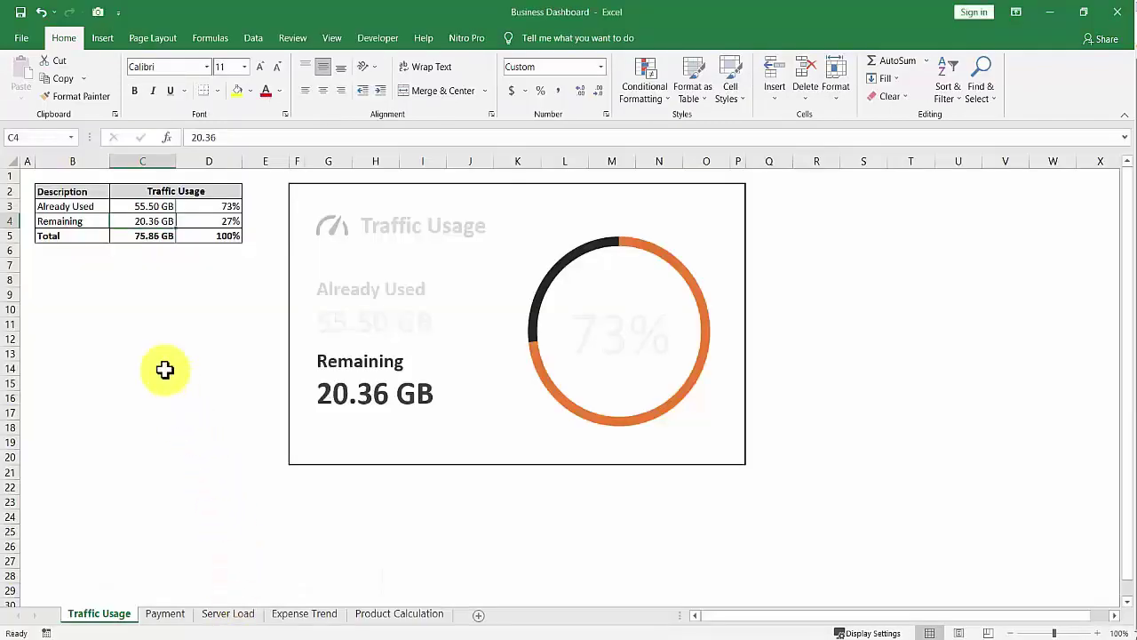
click(26, 172)
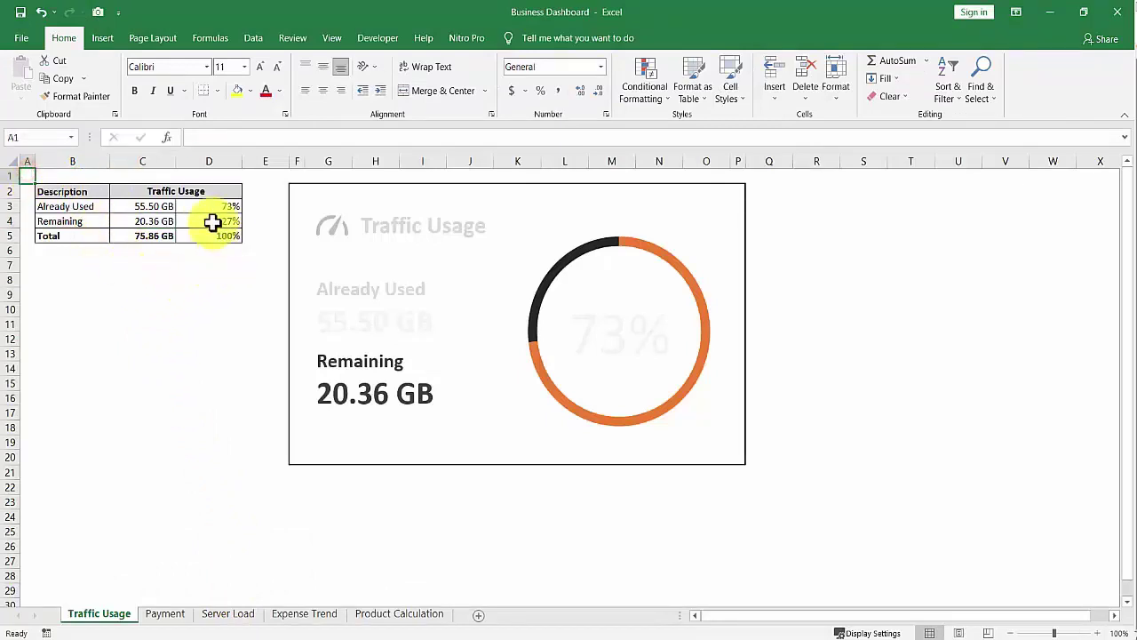
click(158, 205)
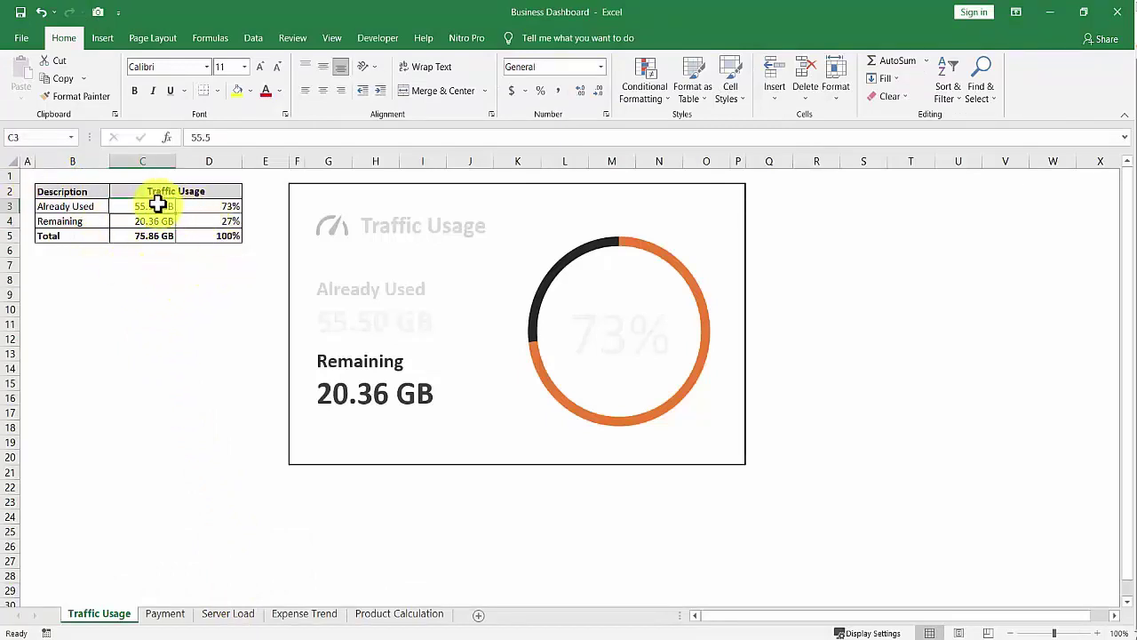
click(27, 175)
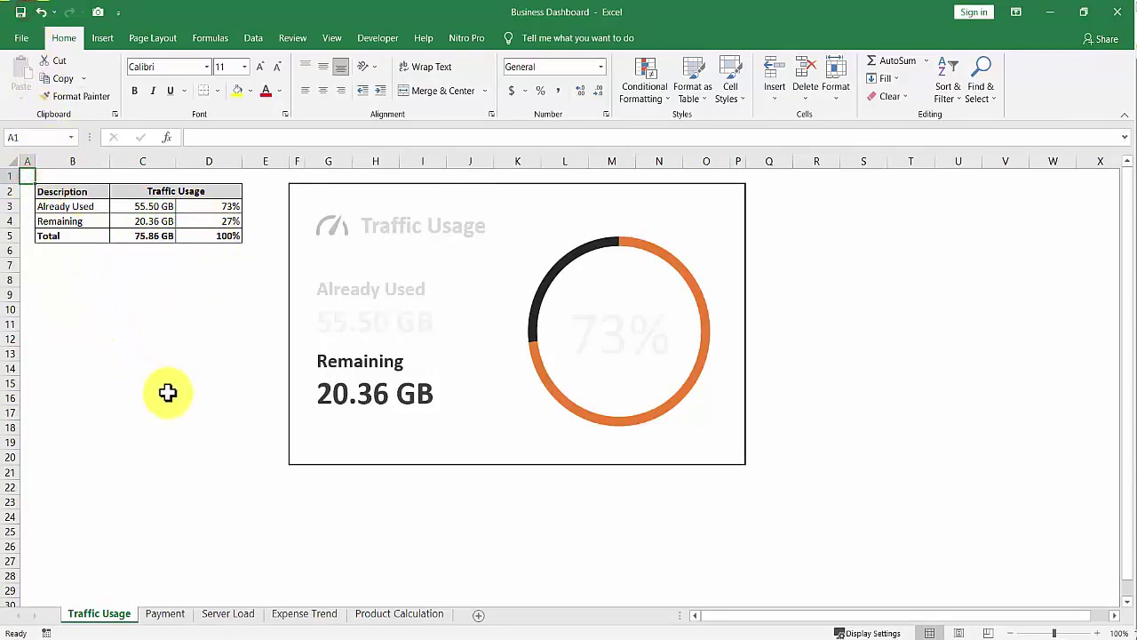
click(1118, 16)
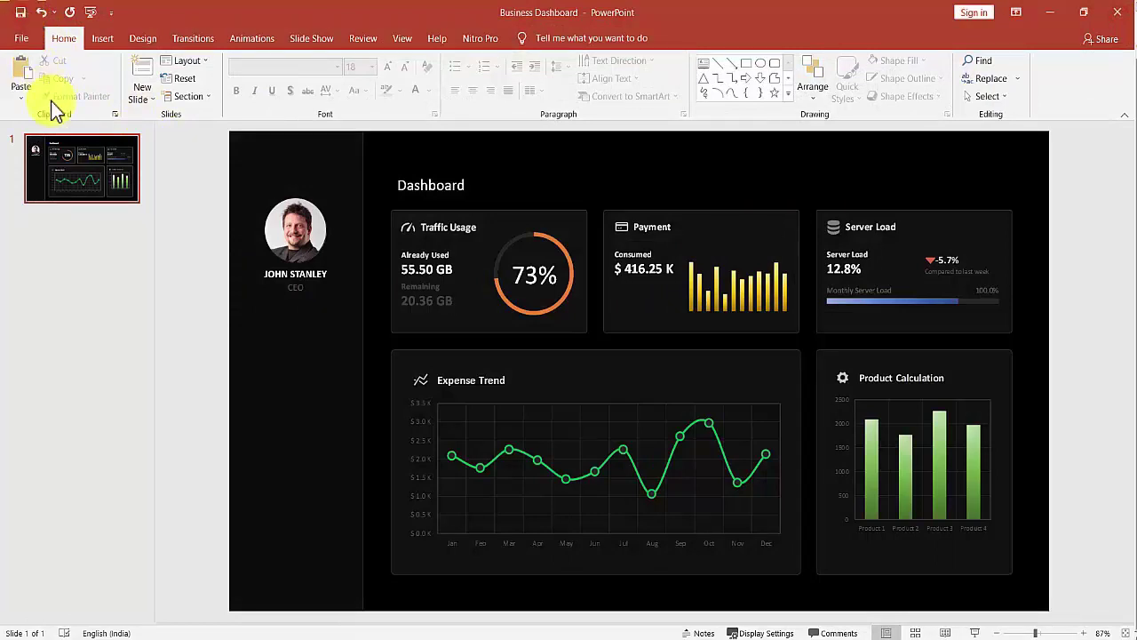
click(1117, 12)
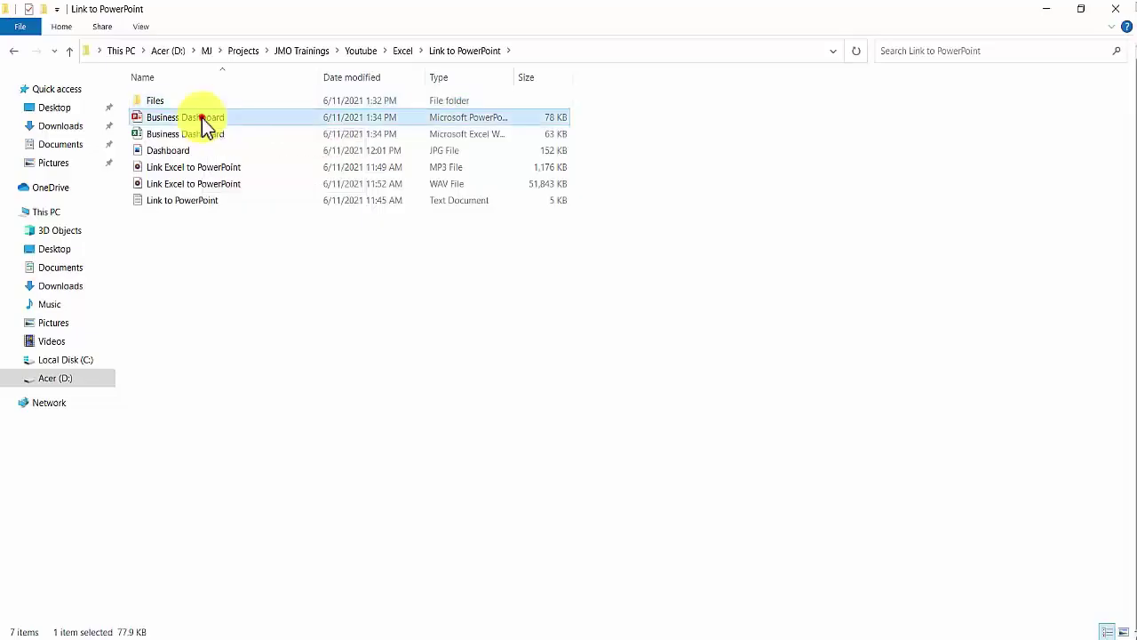
Step: Reopen the Business Dashboard presentation from the Link to PowerPoint folder with its links updated, and locate the Business Dashboard workbook on the Desktop
double_click(203, 117)
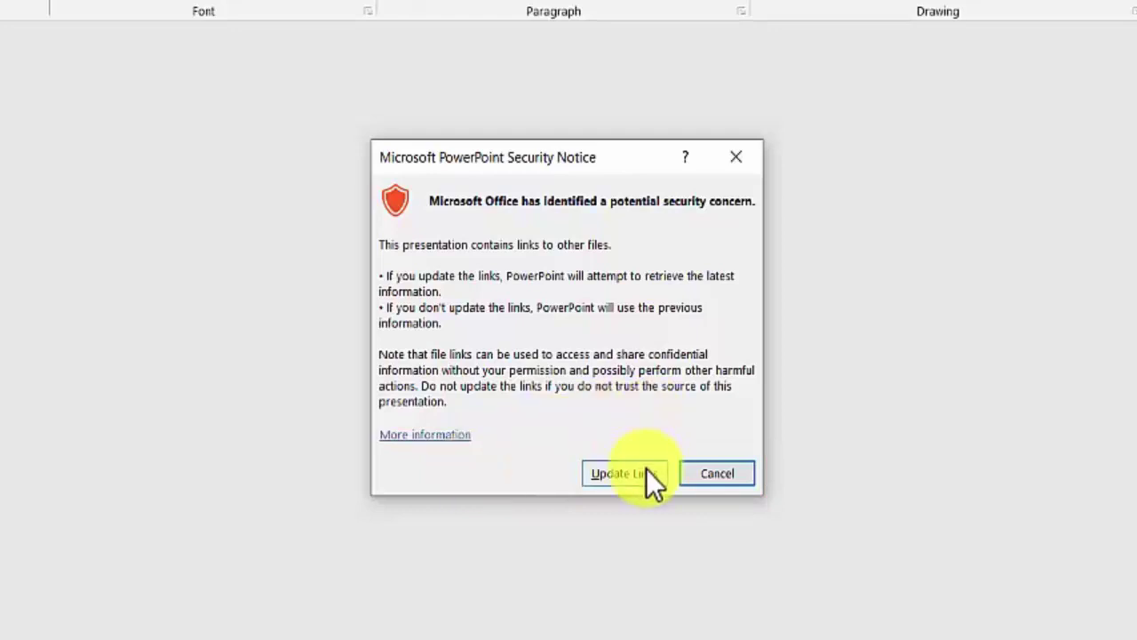
click(621, 471)
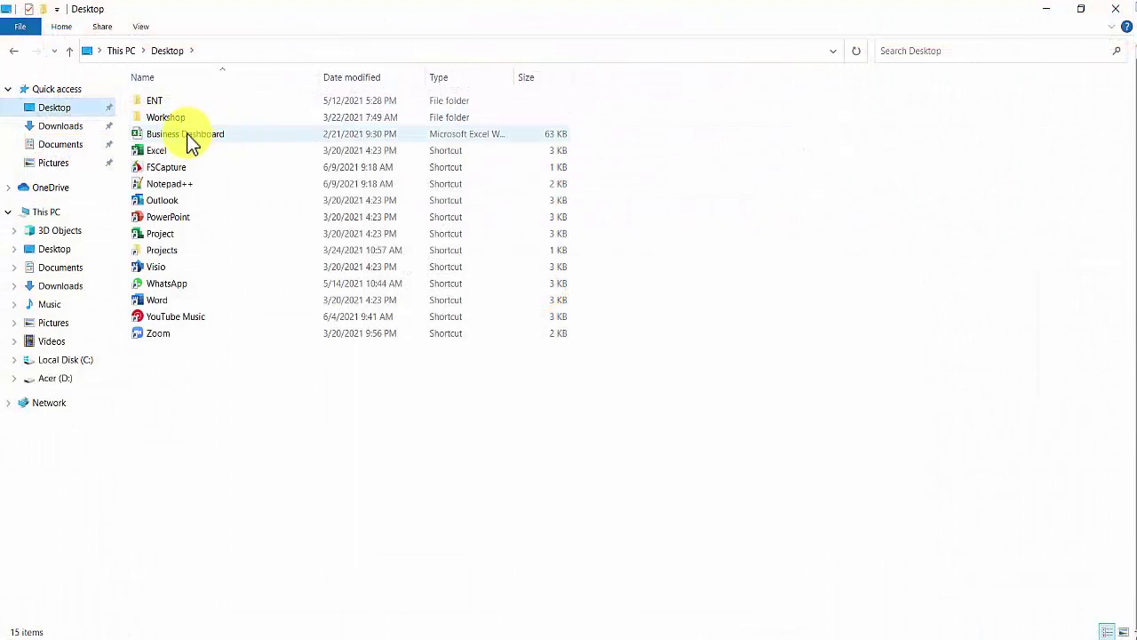
click(188, 138)
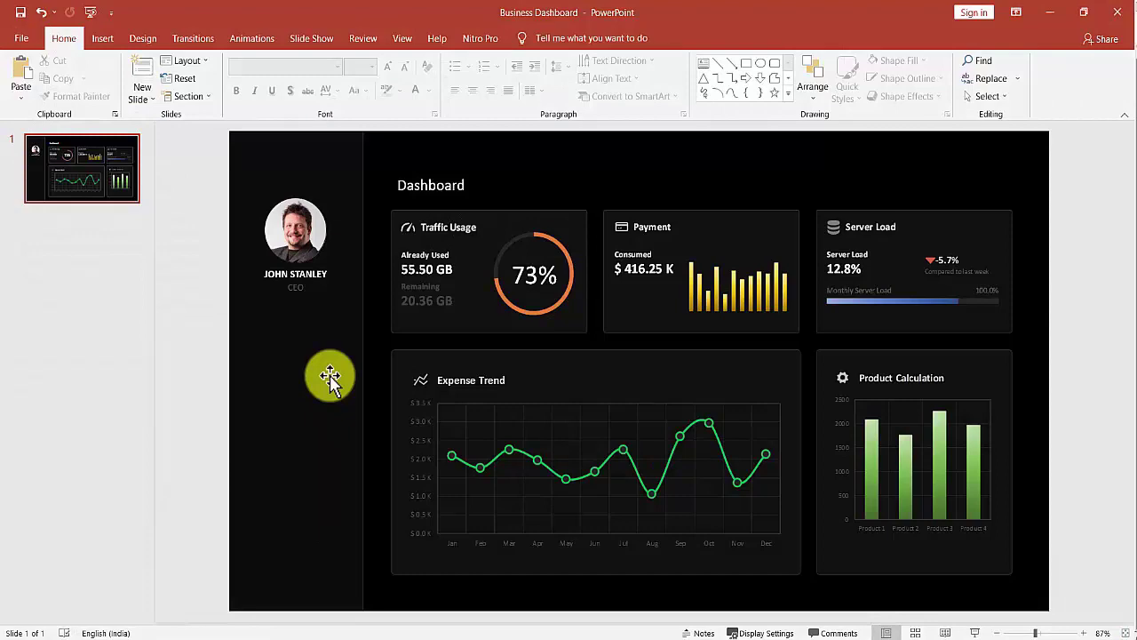
Step: Open the presentation's links to files and change the Traffic Usage link's source to the Business Dashboard workbook on the Desktop
click(25, 39)
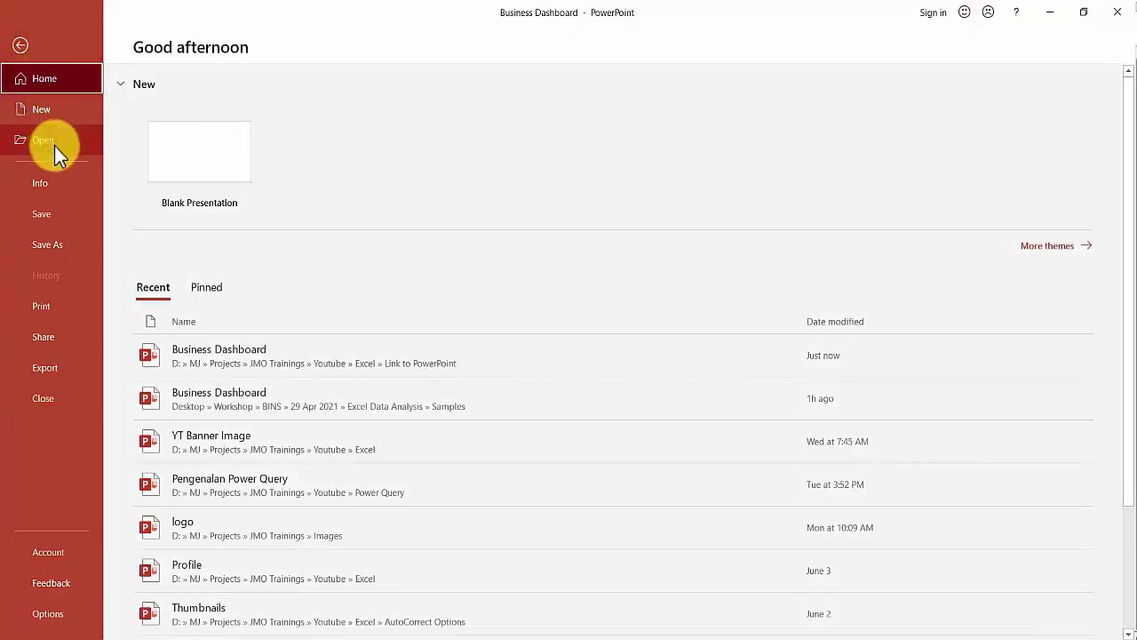
click(65, 183)
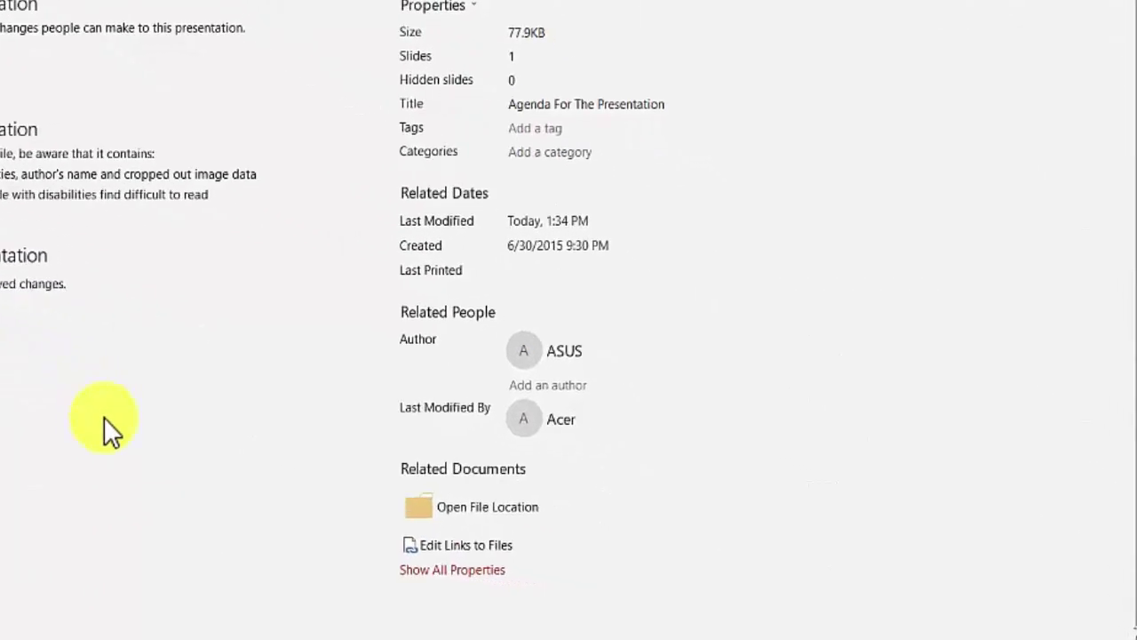
click(473, 536)
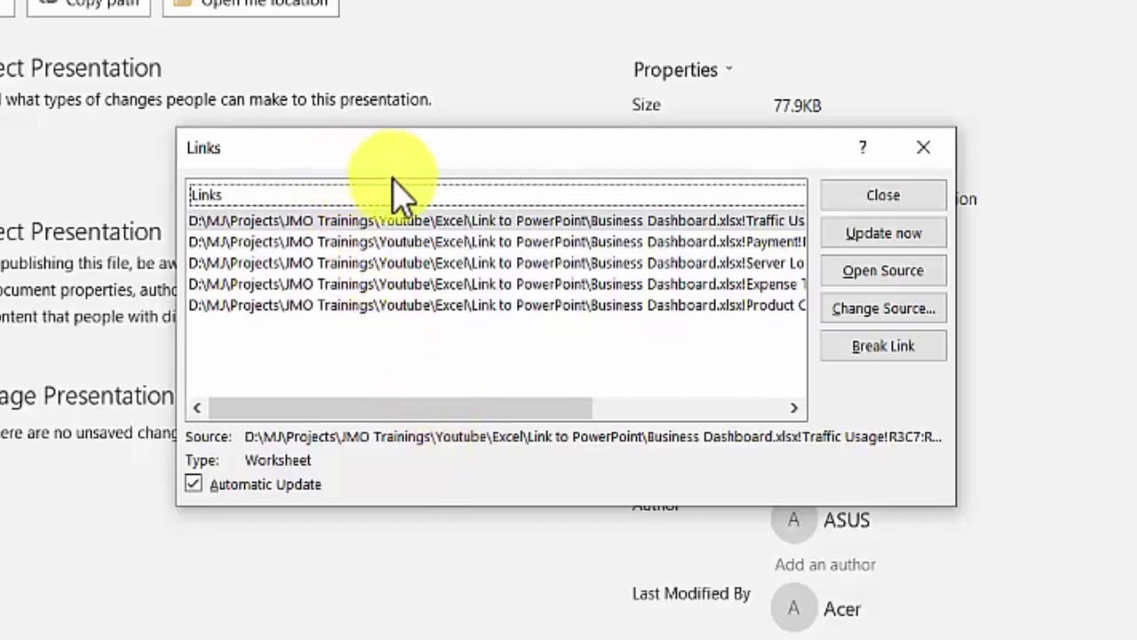
click(530, 219)
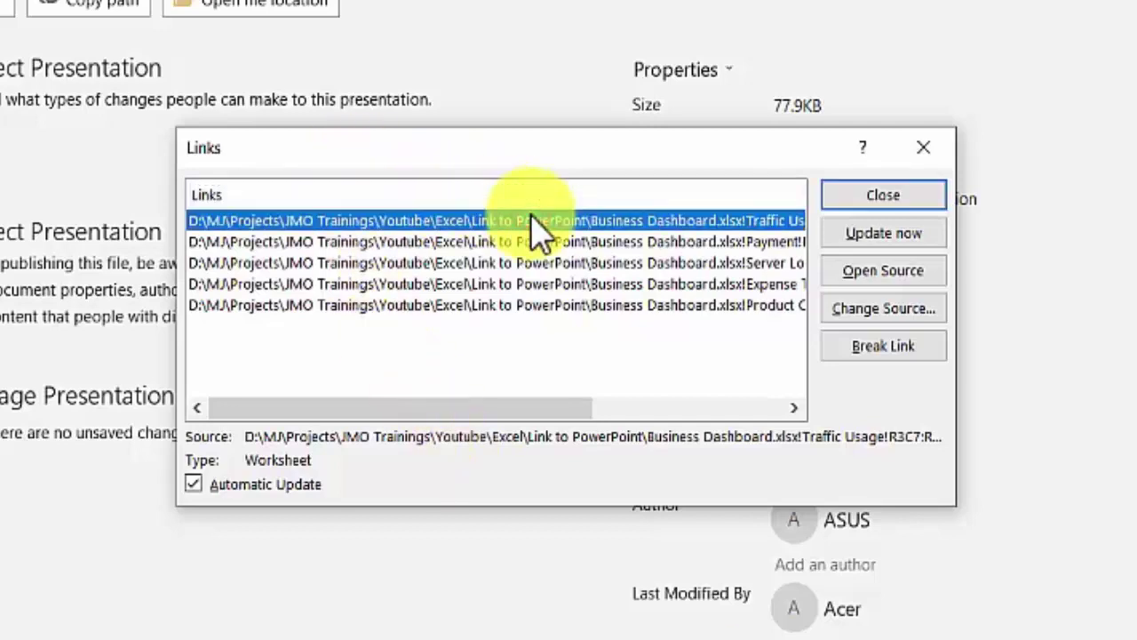
click(889, 307)
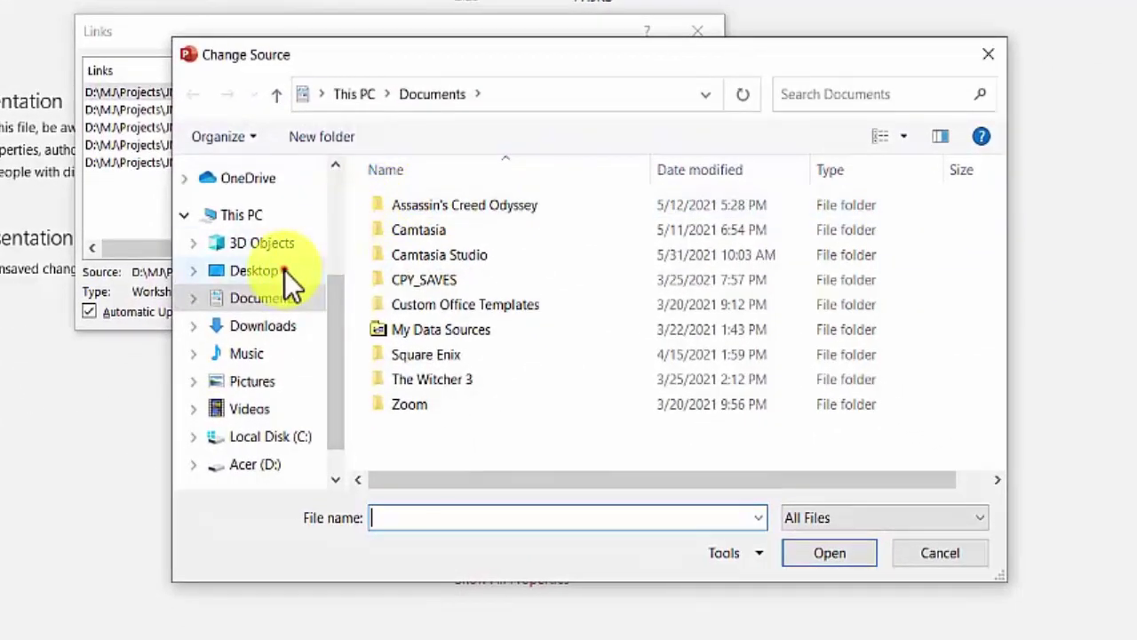
click(300, 292)
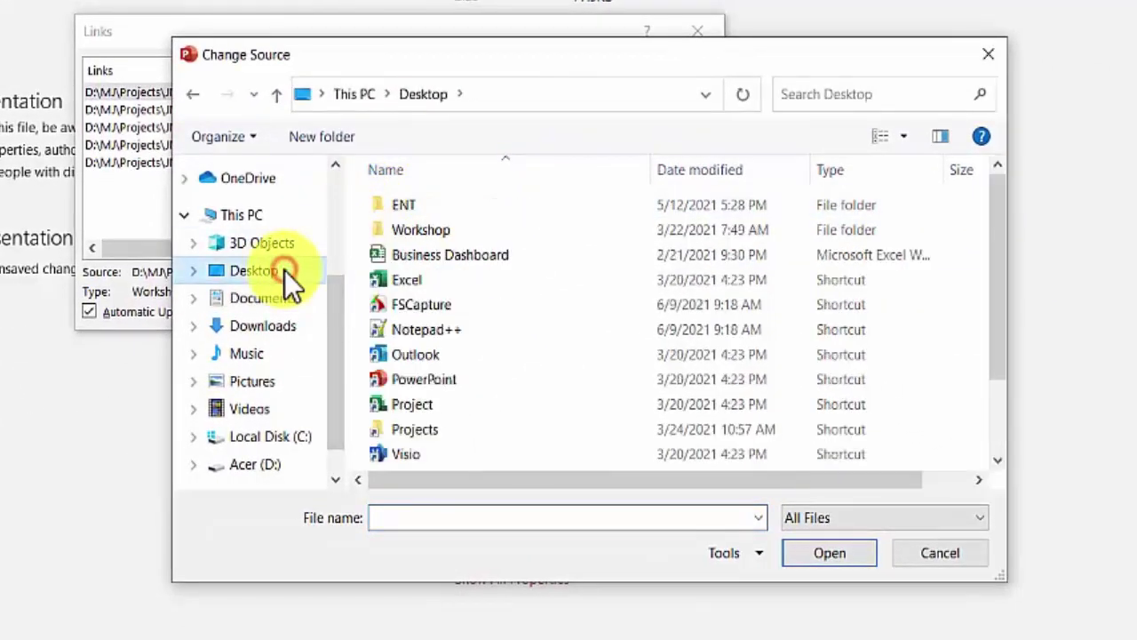
click(451, 256)
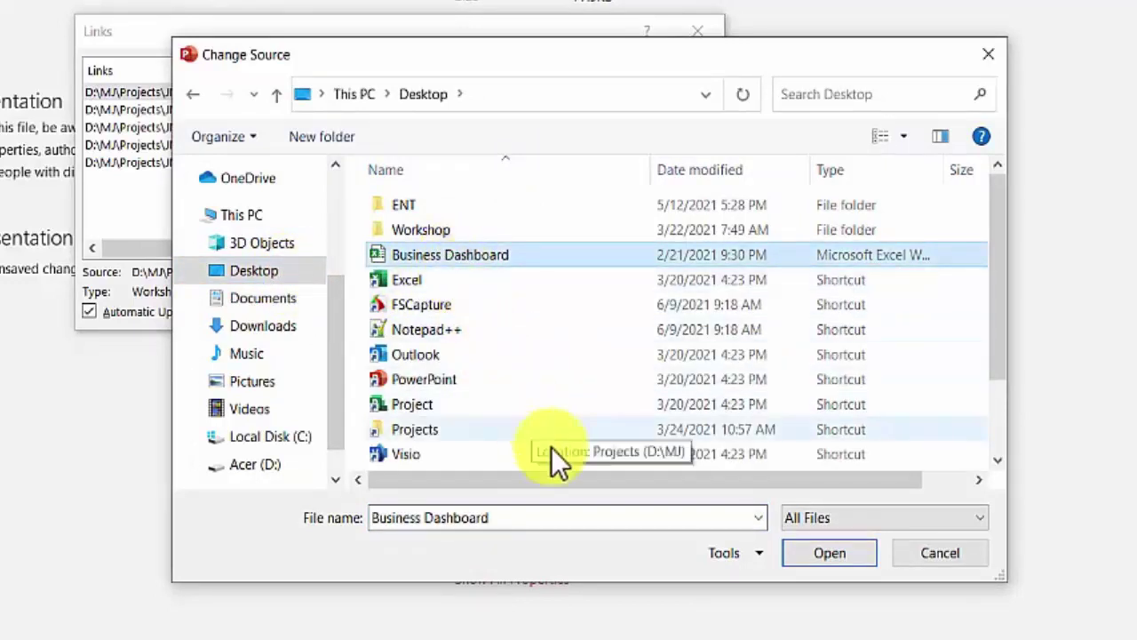
click(835, 554)
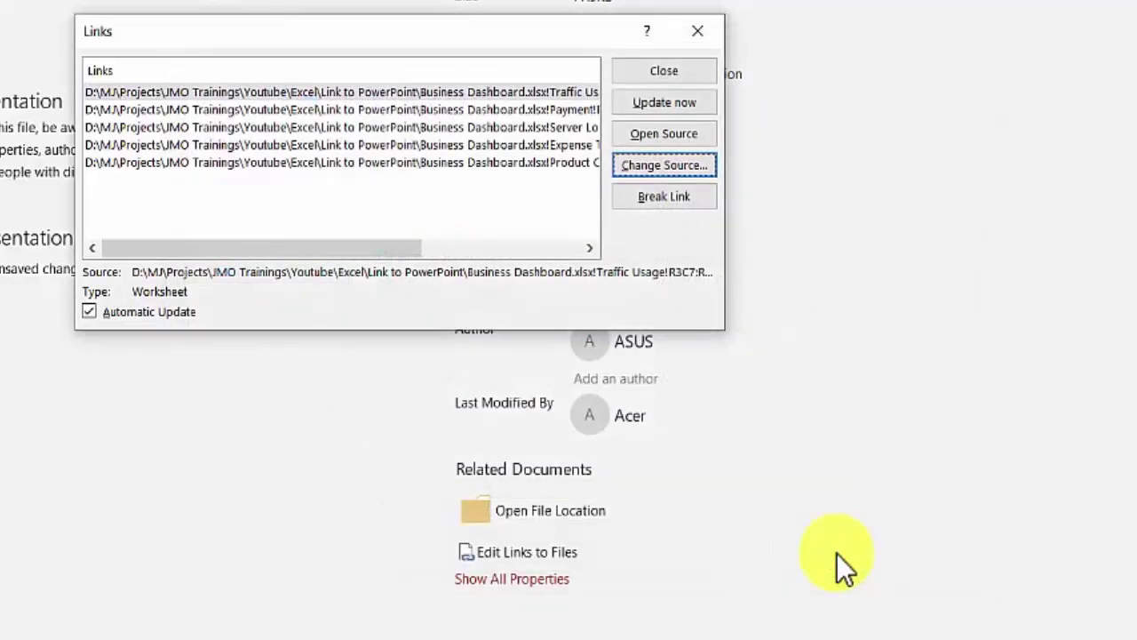
drag(383, 245, 334, 247)
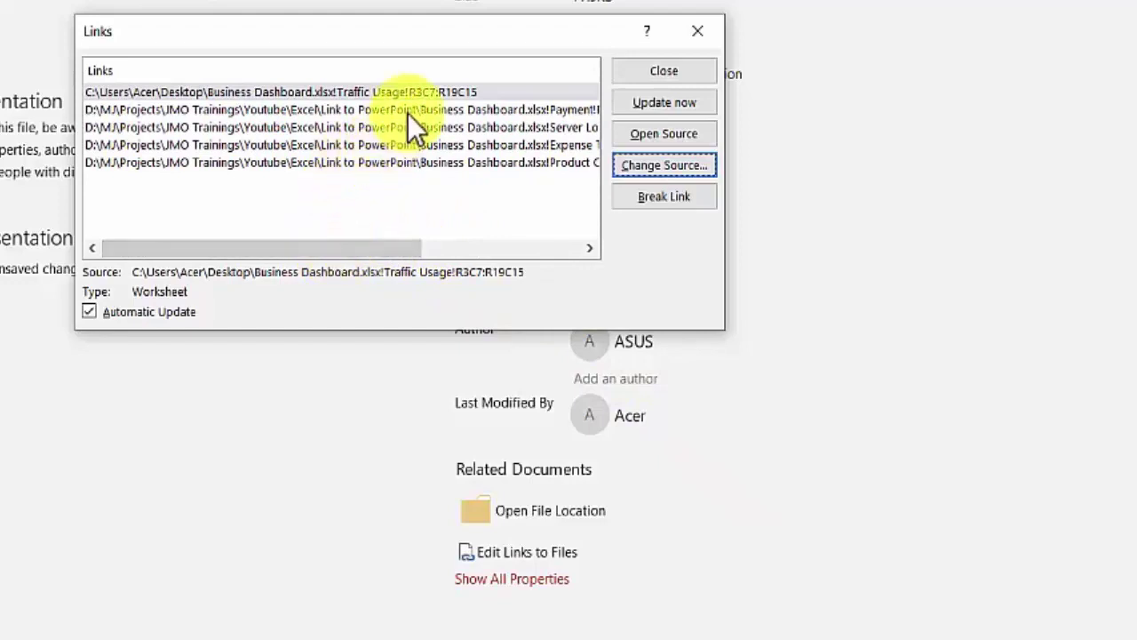
Step: Change the Payment link's source to the Business Dashboard workbook on the Desktop
click(407, 112)
click(655, 170)
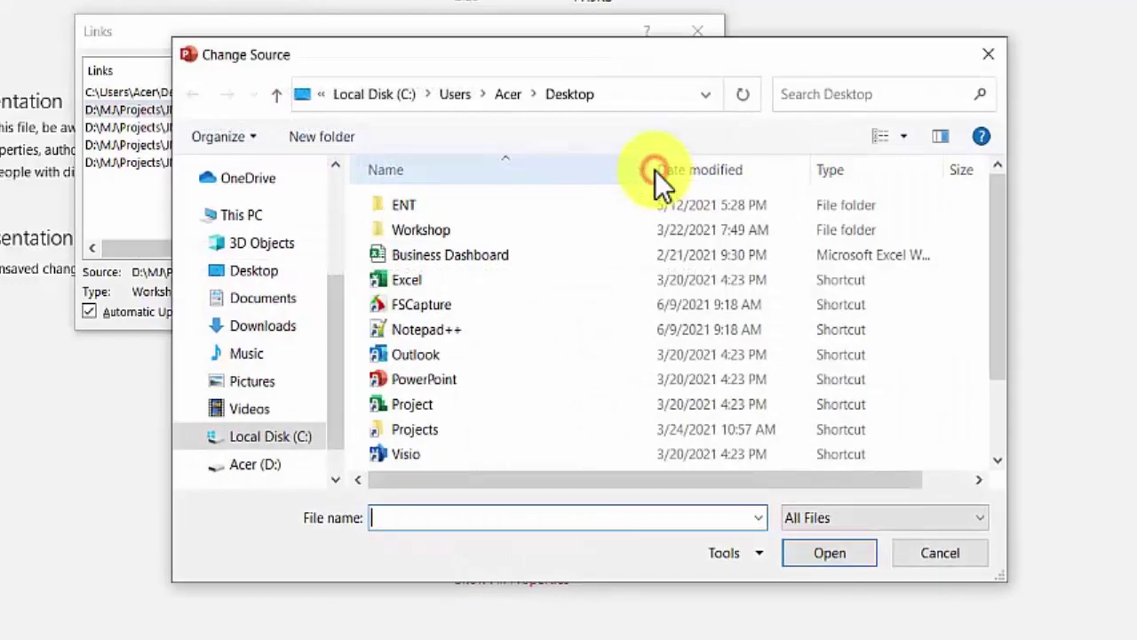
click(488, 254)
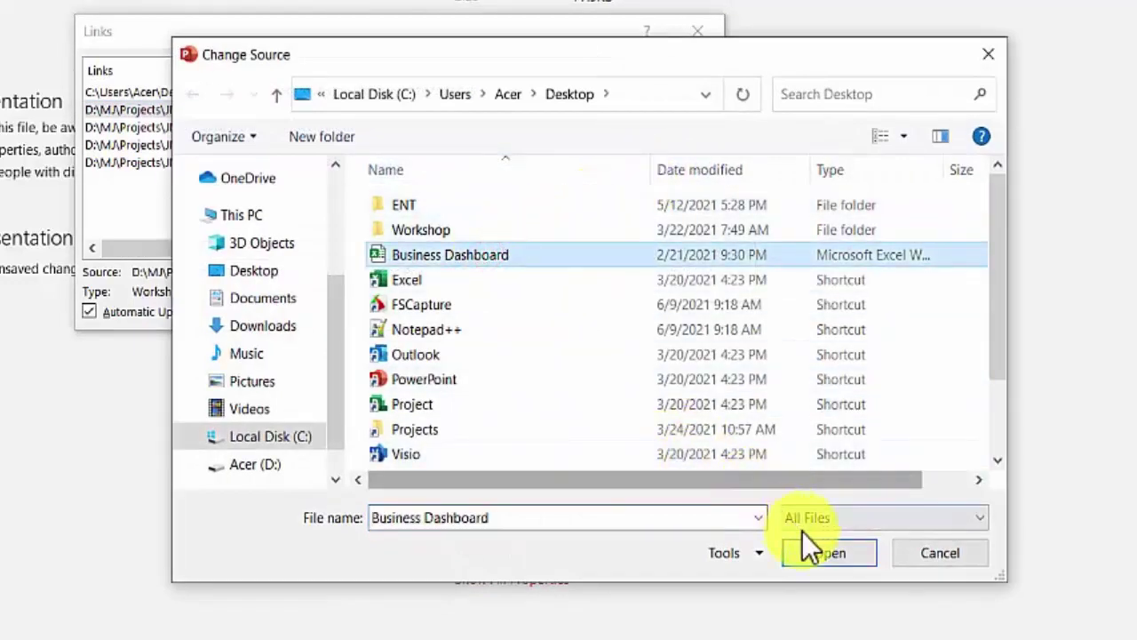
click(829, 554)
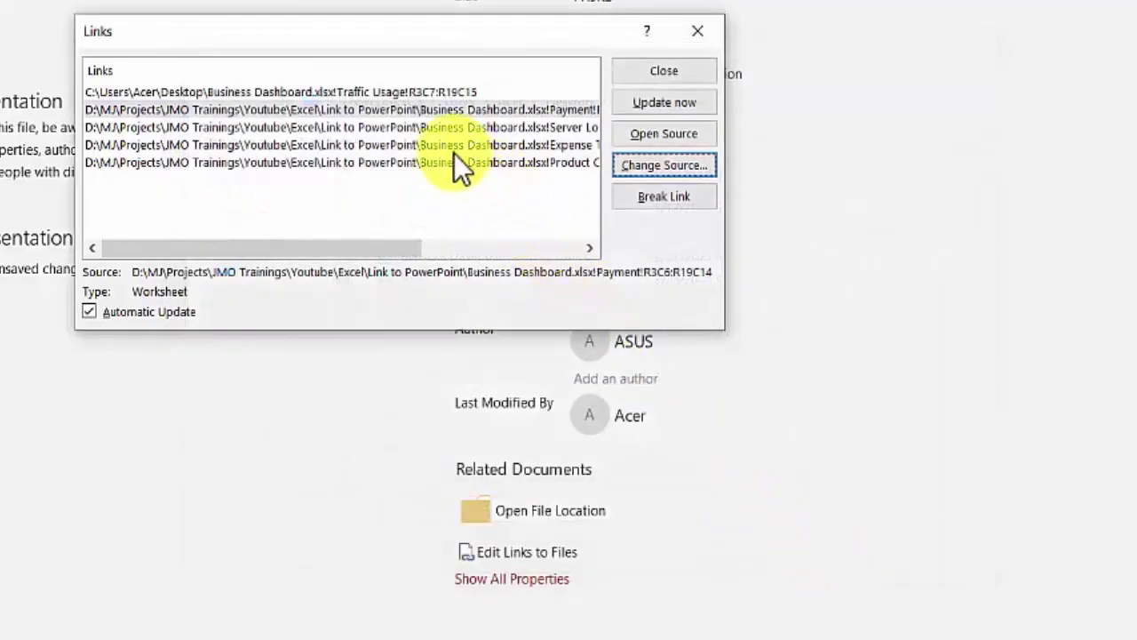
Step: Change the Server Load link's source to the Business Dashboard workbook on the Desktop
click(383, 128)
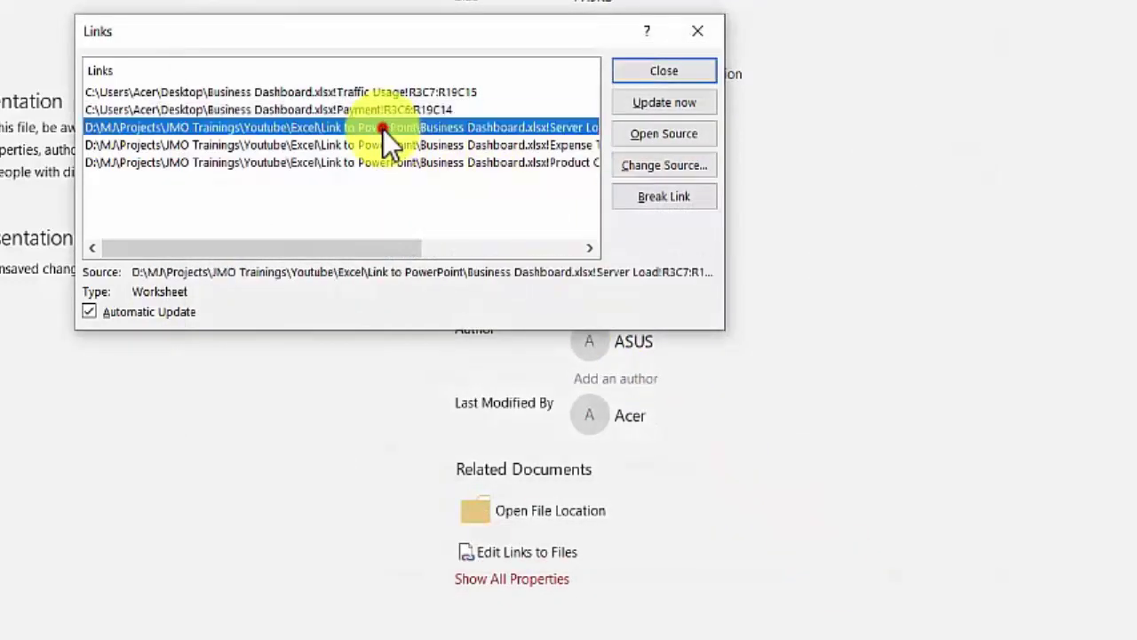
click(642, 162)
click(494, 249)
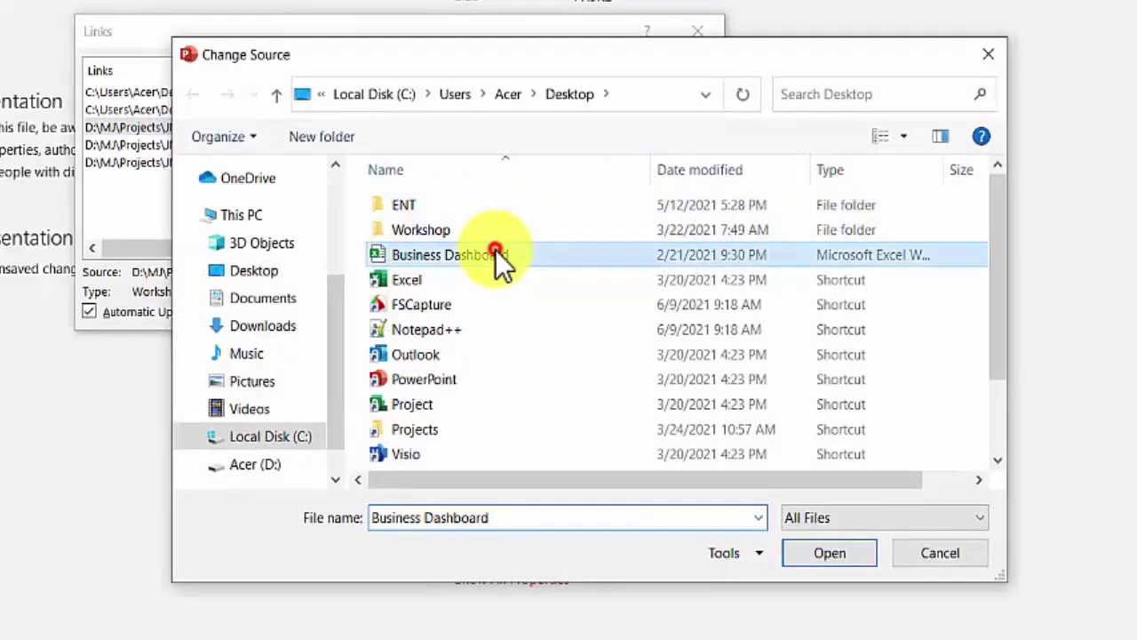
click(813, 553)
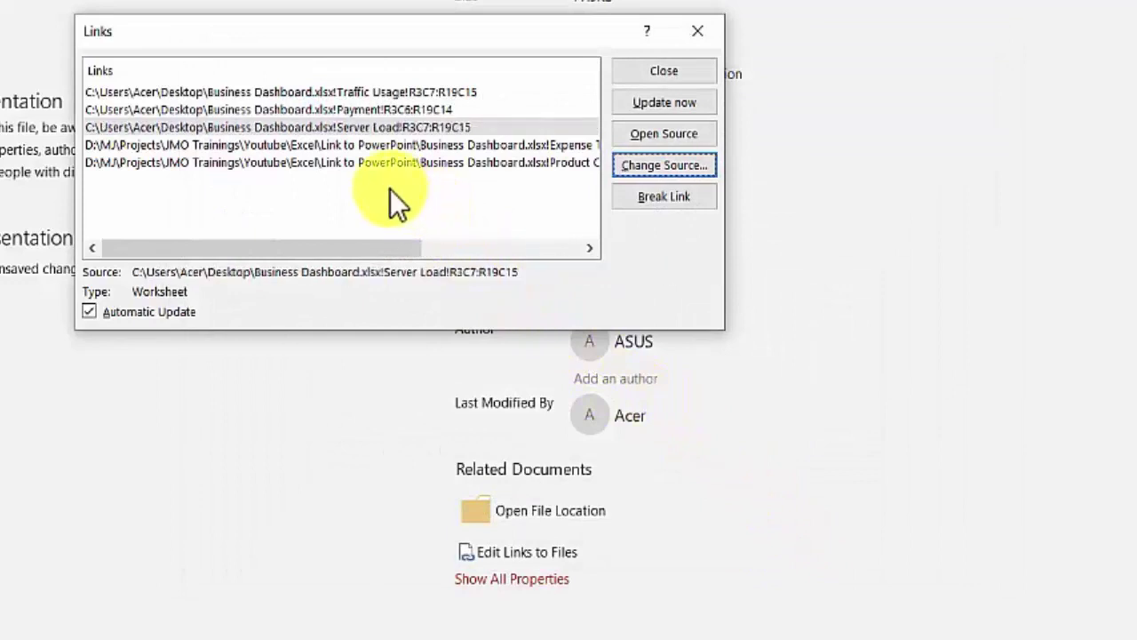
Step: Change the Expense Trend link's source to the Business Dashboard workbook on the Desktop
click(366, 148)
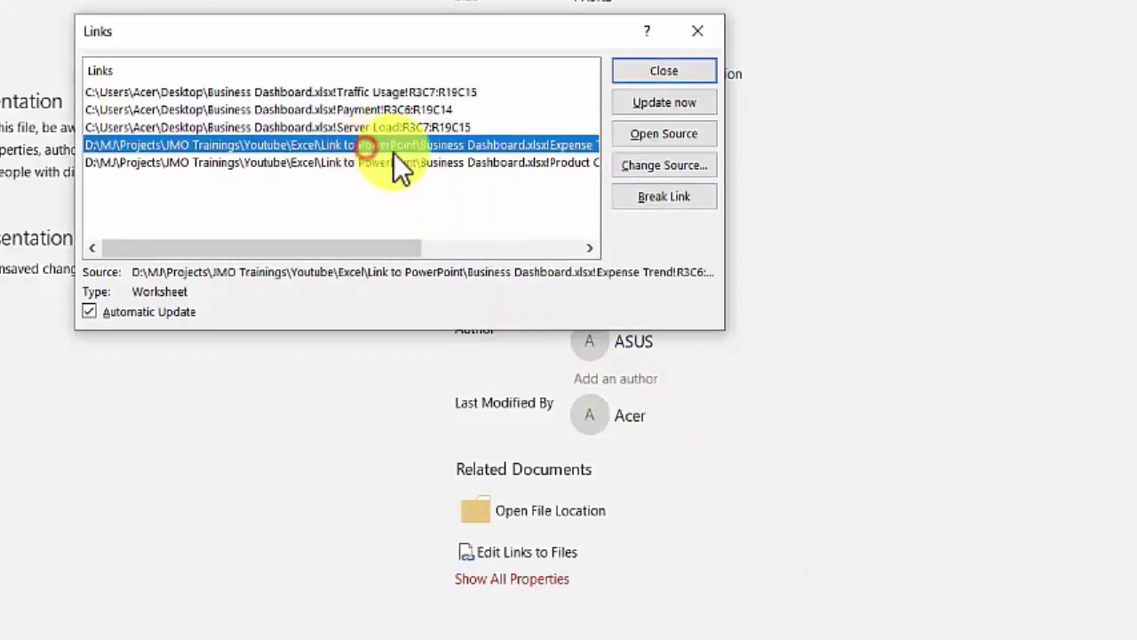
click(663, 167)
click(514, 256)
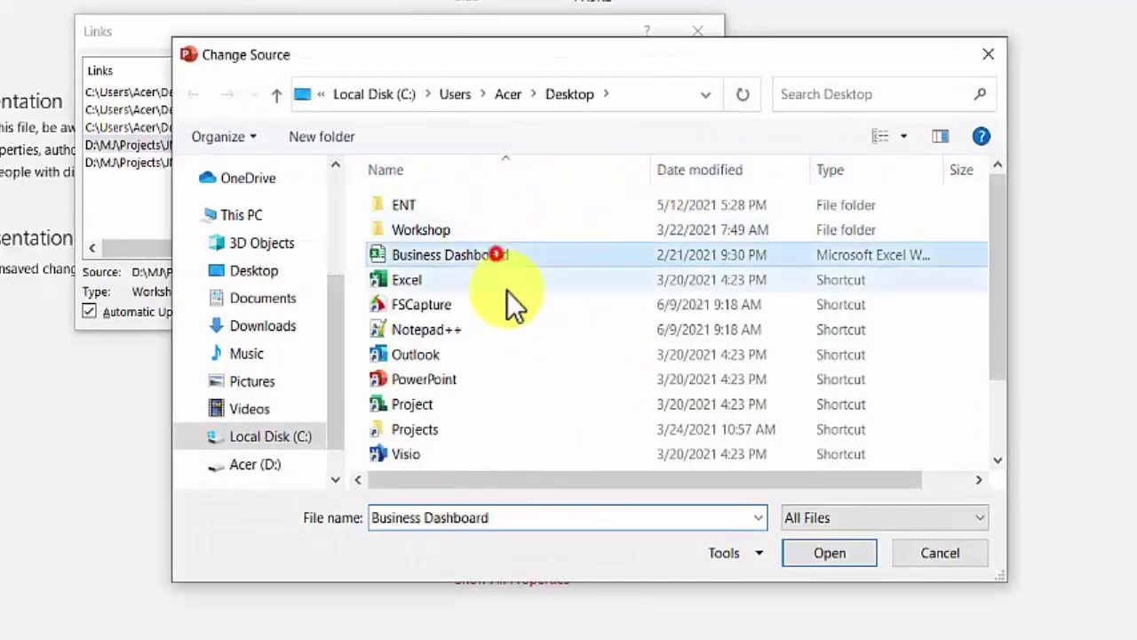
click(836, 560)
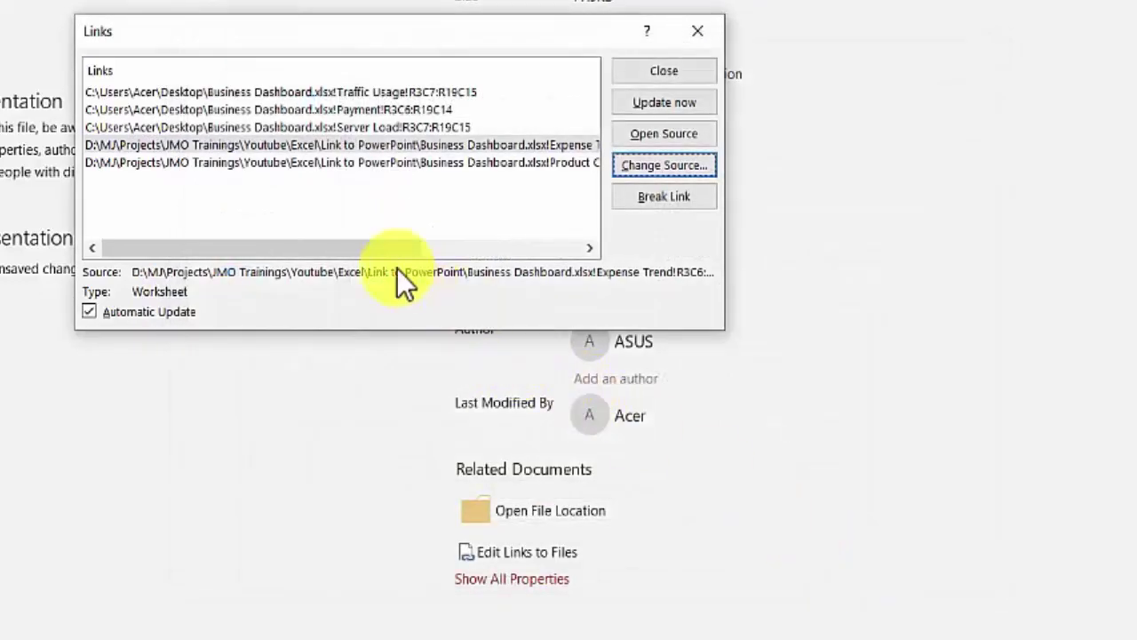
Step: Change the Product Calculation link's source to the Desktop's Business Dashboard workbook, then close the links list and return to the slide
click(322, 165)
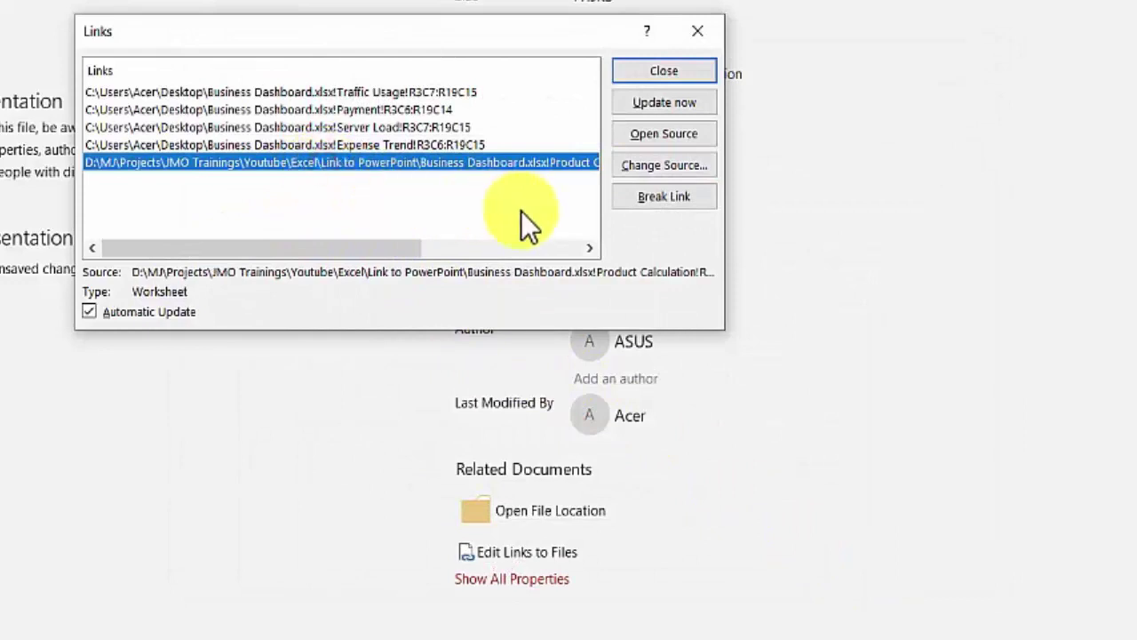
click(653, 165)
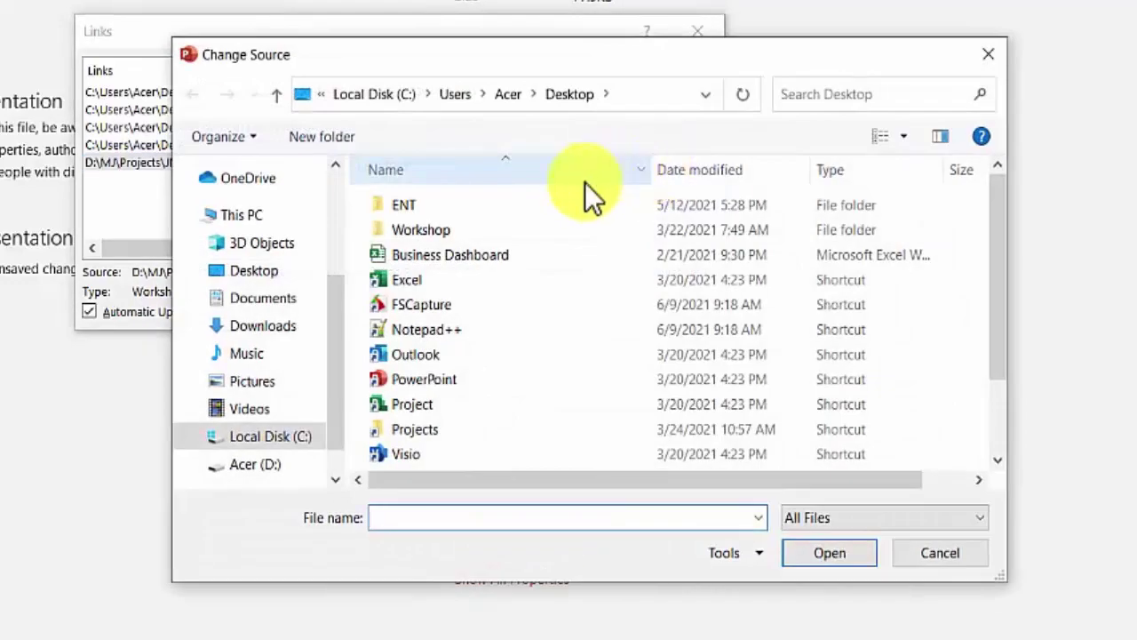
click(465, 251)
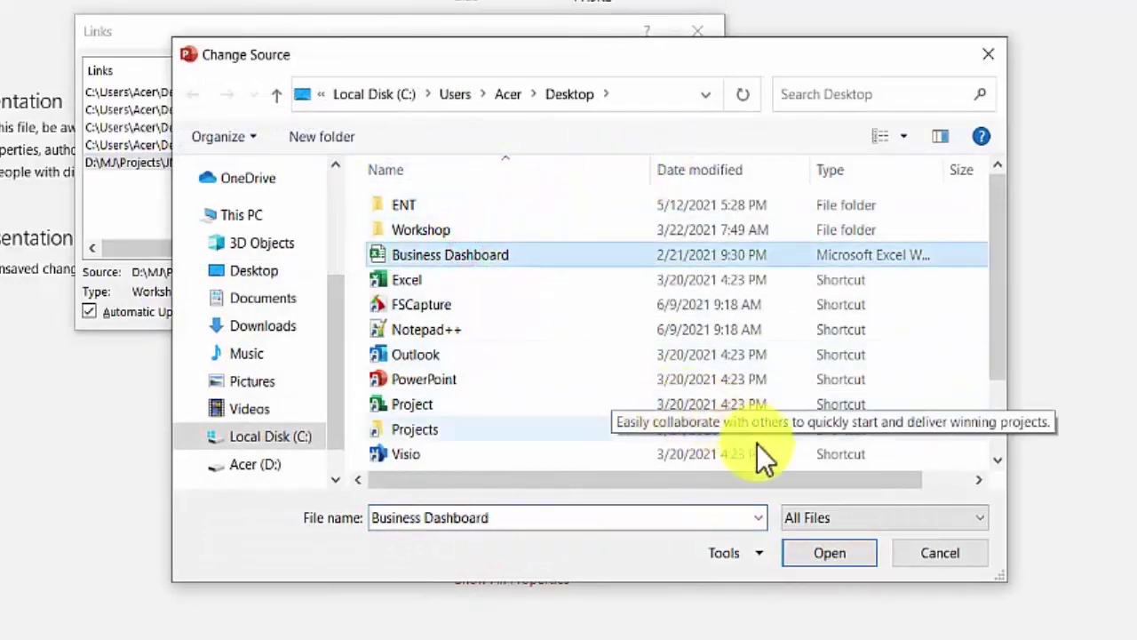
click(796, 550)
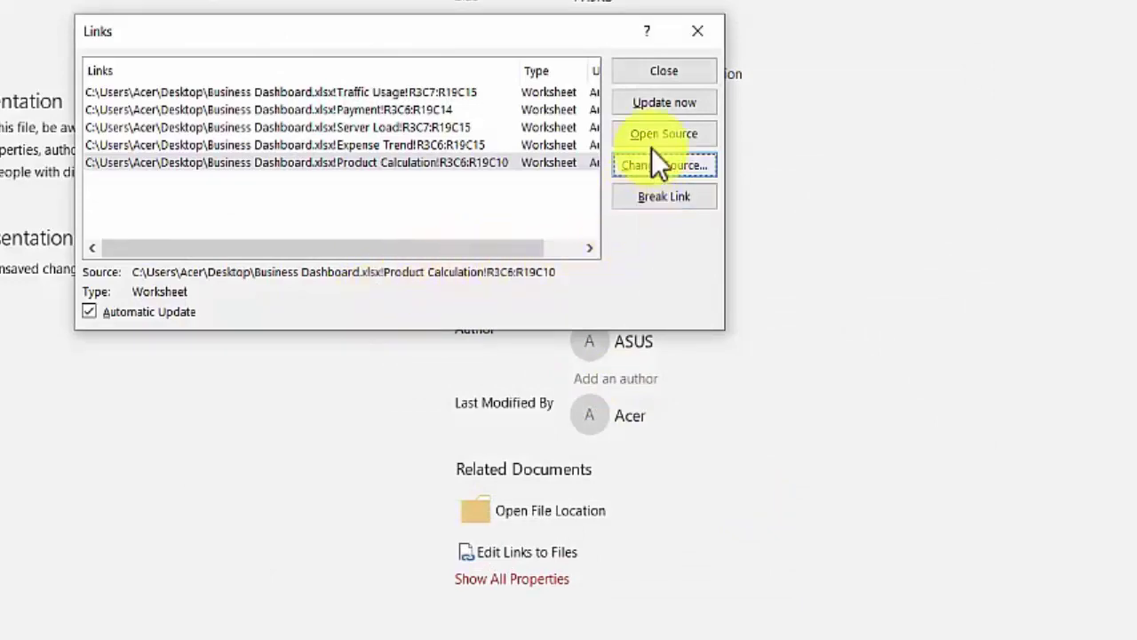
click(663, 72)
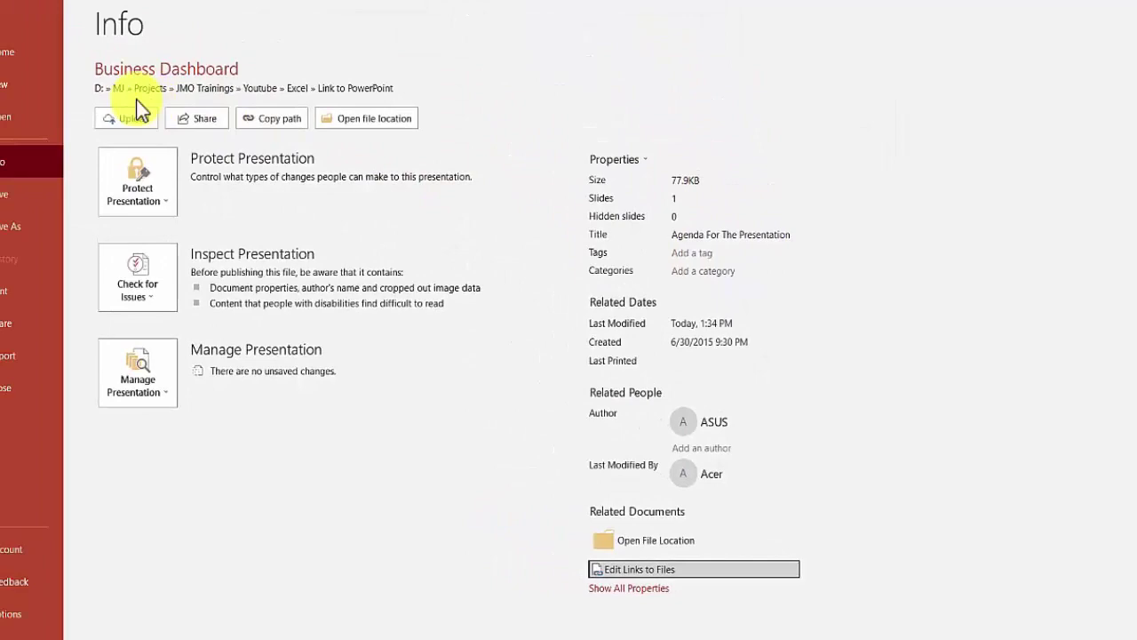
click(26, 43)
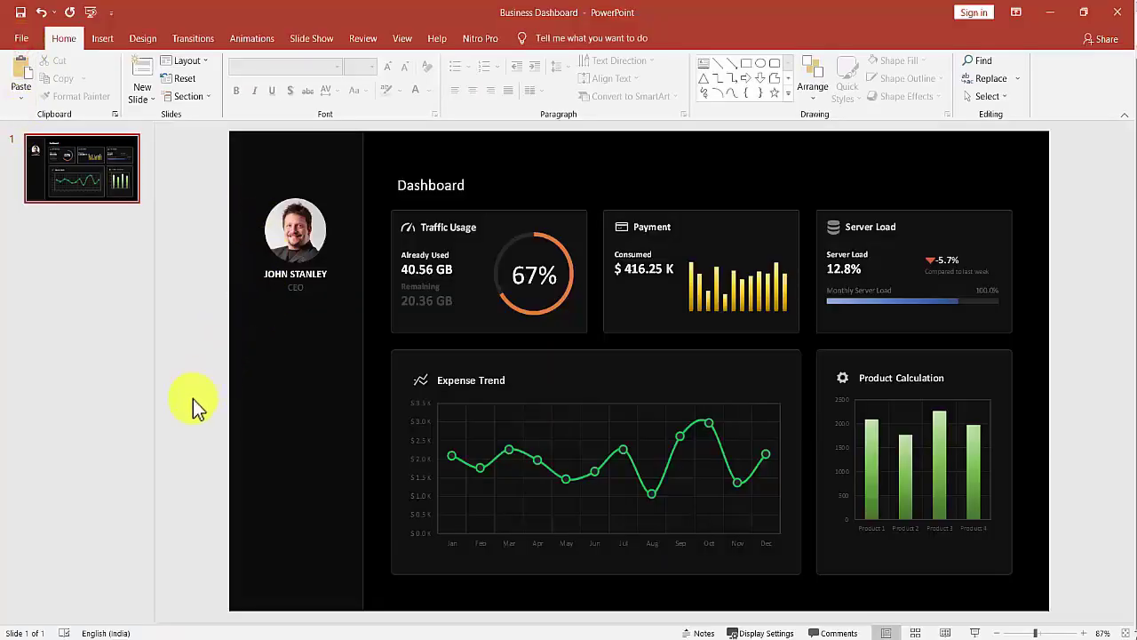